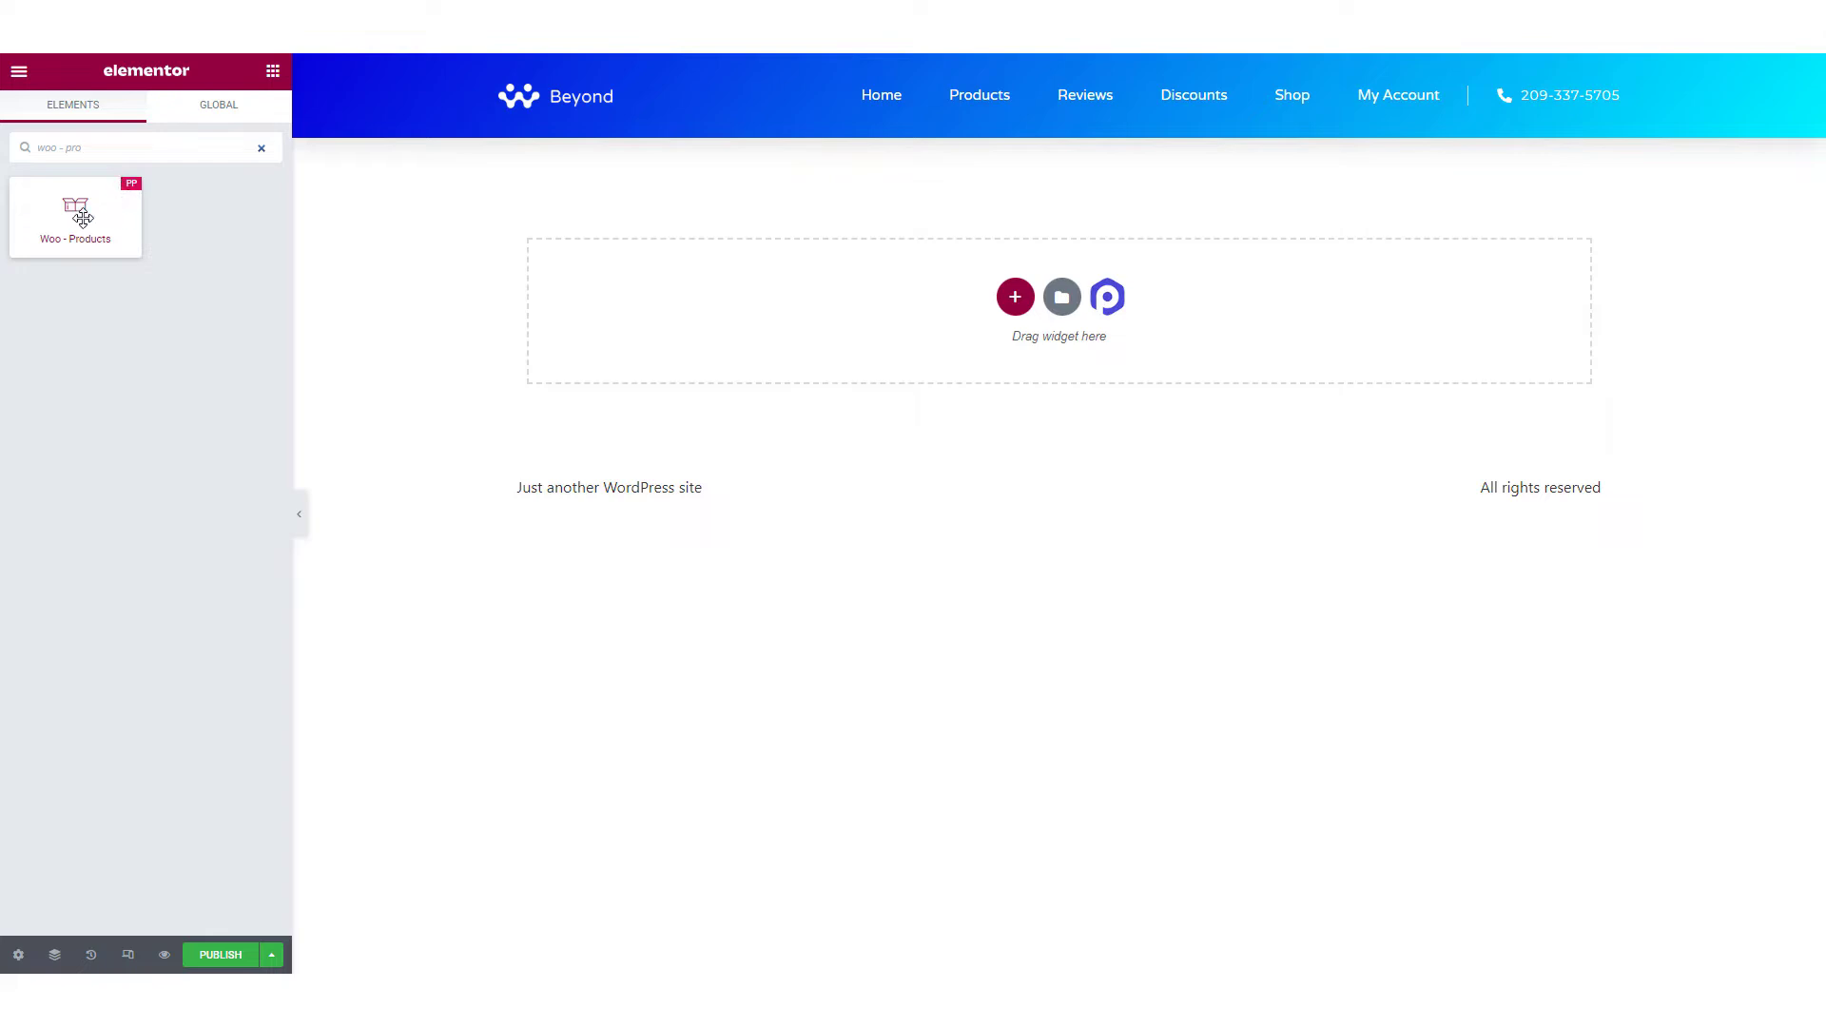
Add the Woo - Products widget to the empty section of the page.
left_click_drag(83, 217, 968, 230)
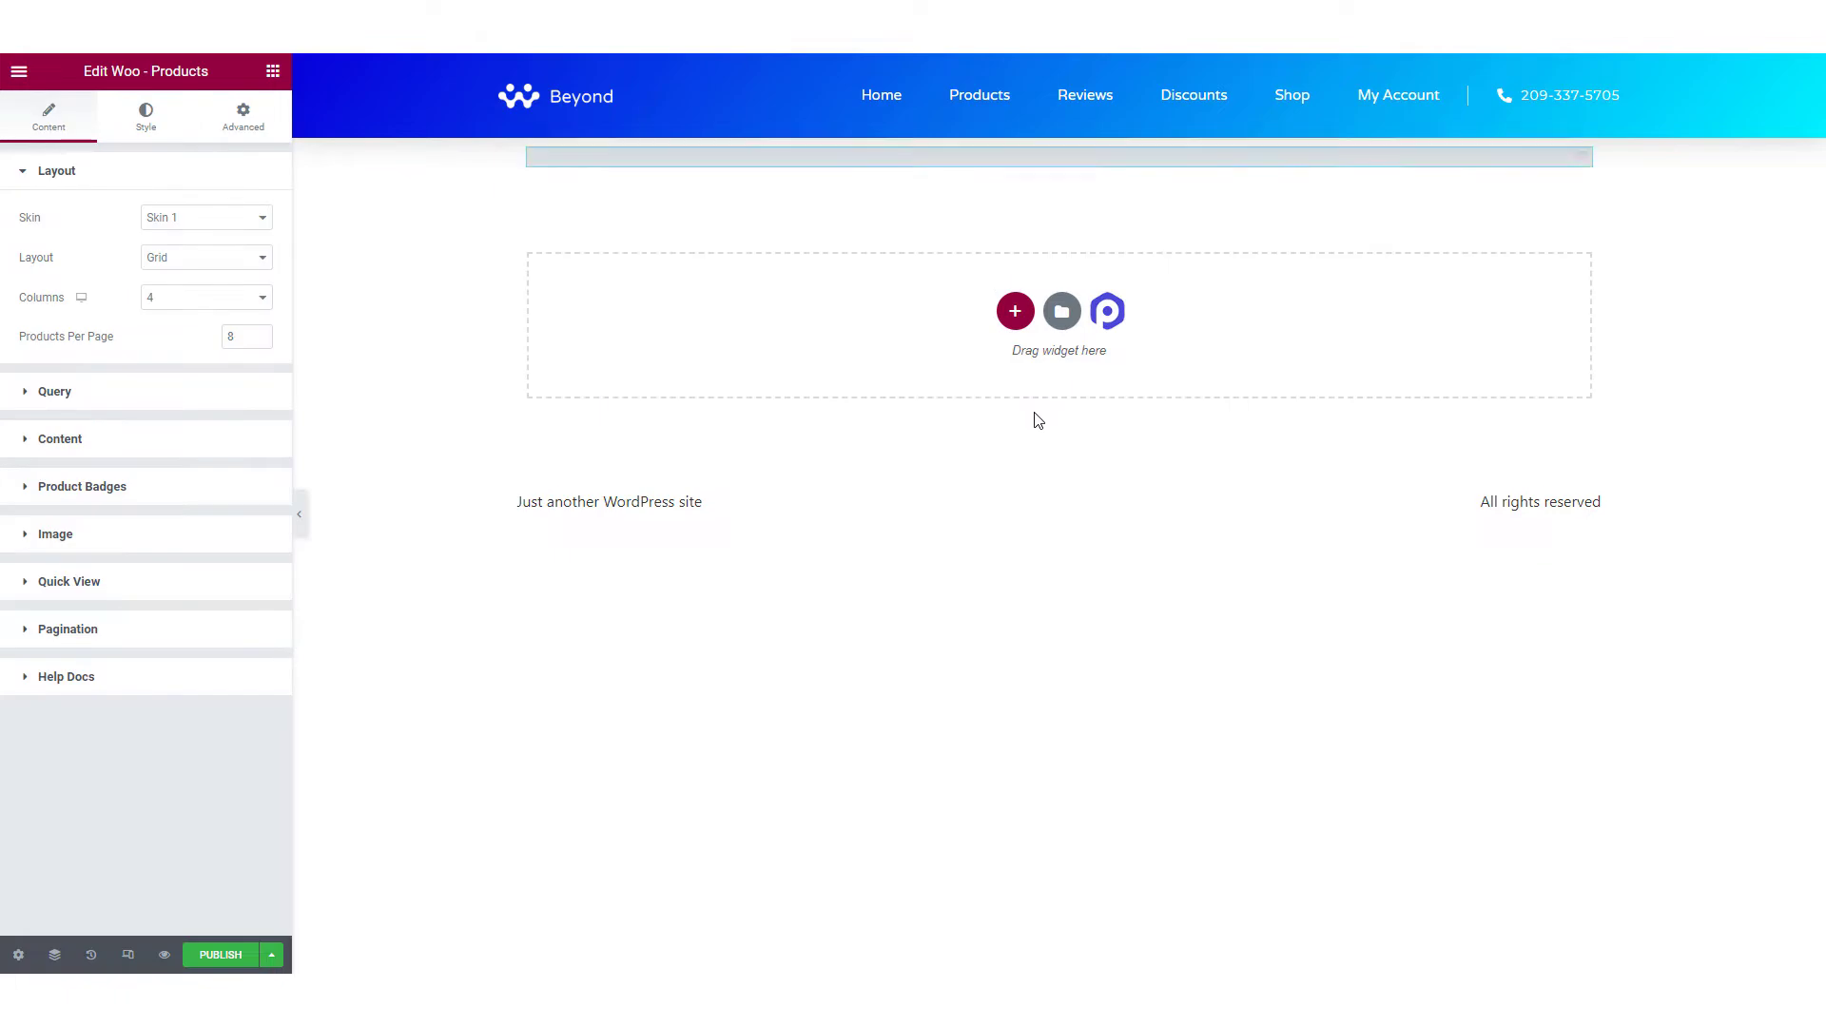
scroll(1237, 480, "down", 4)
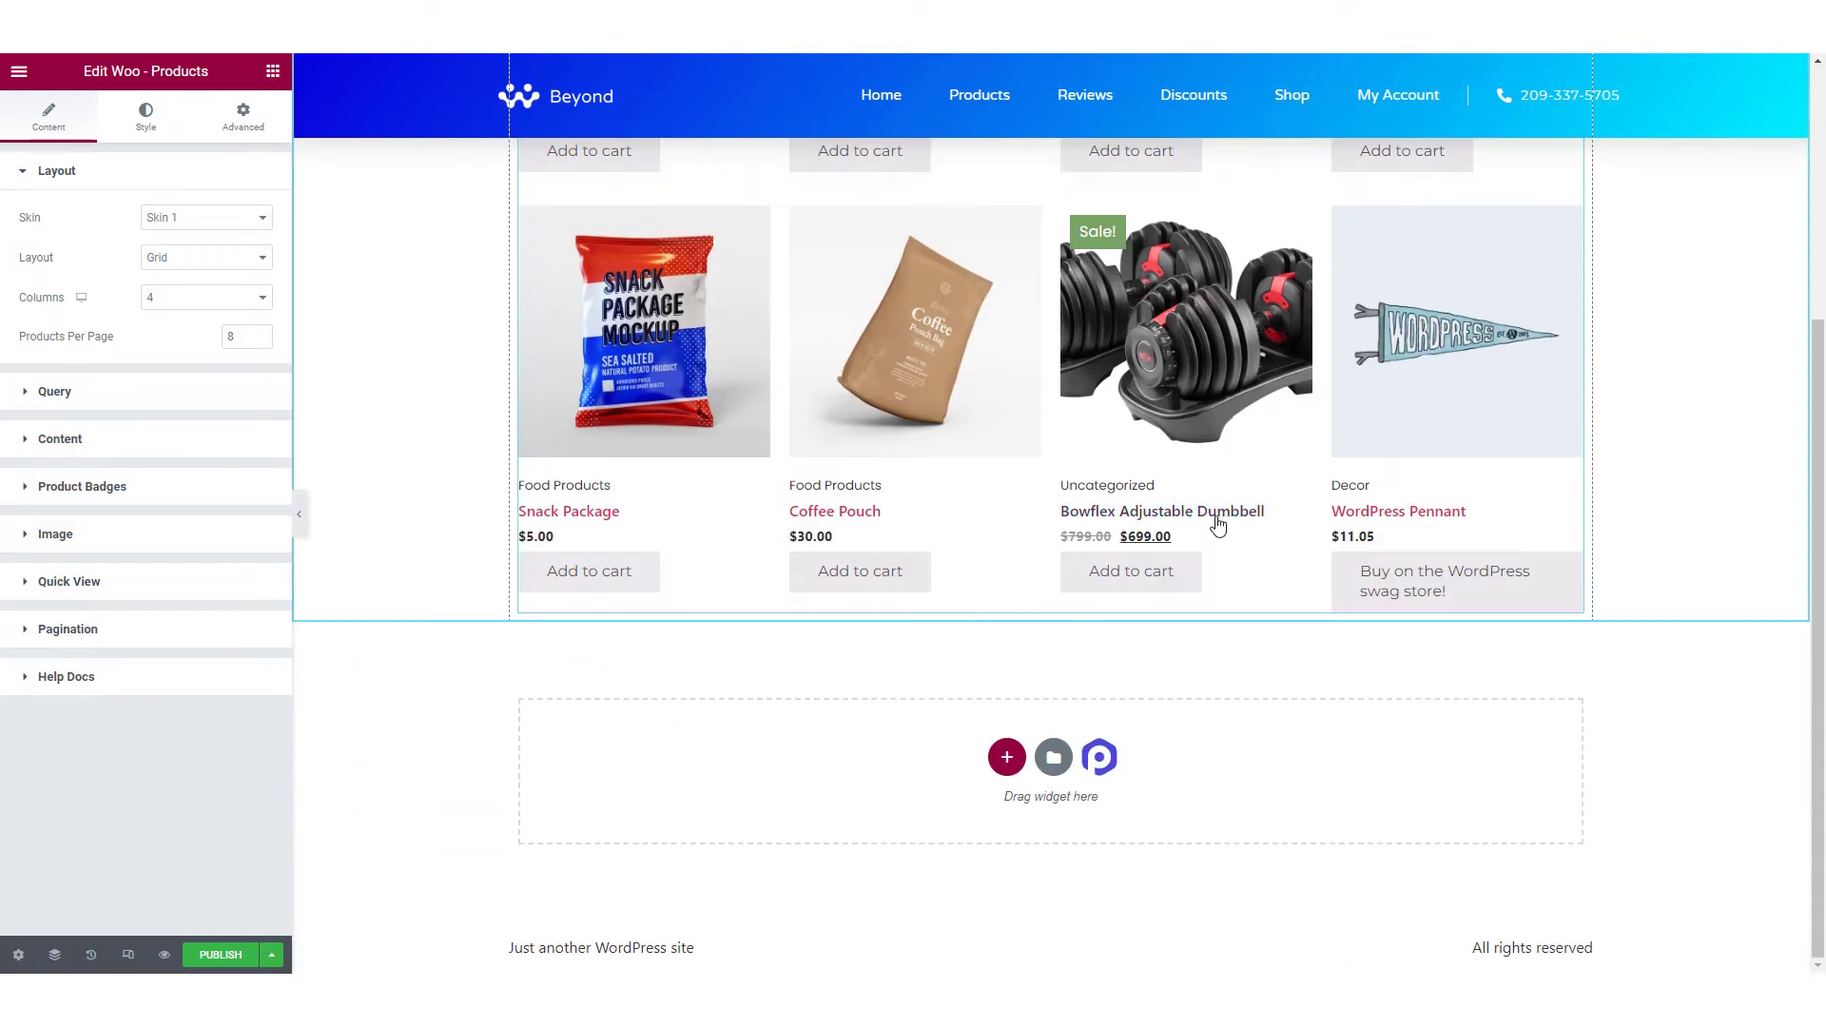
scroll(1214, 522, "up", 4)
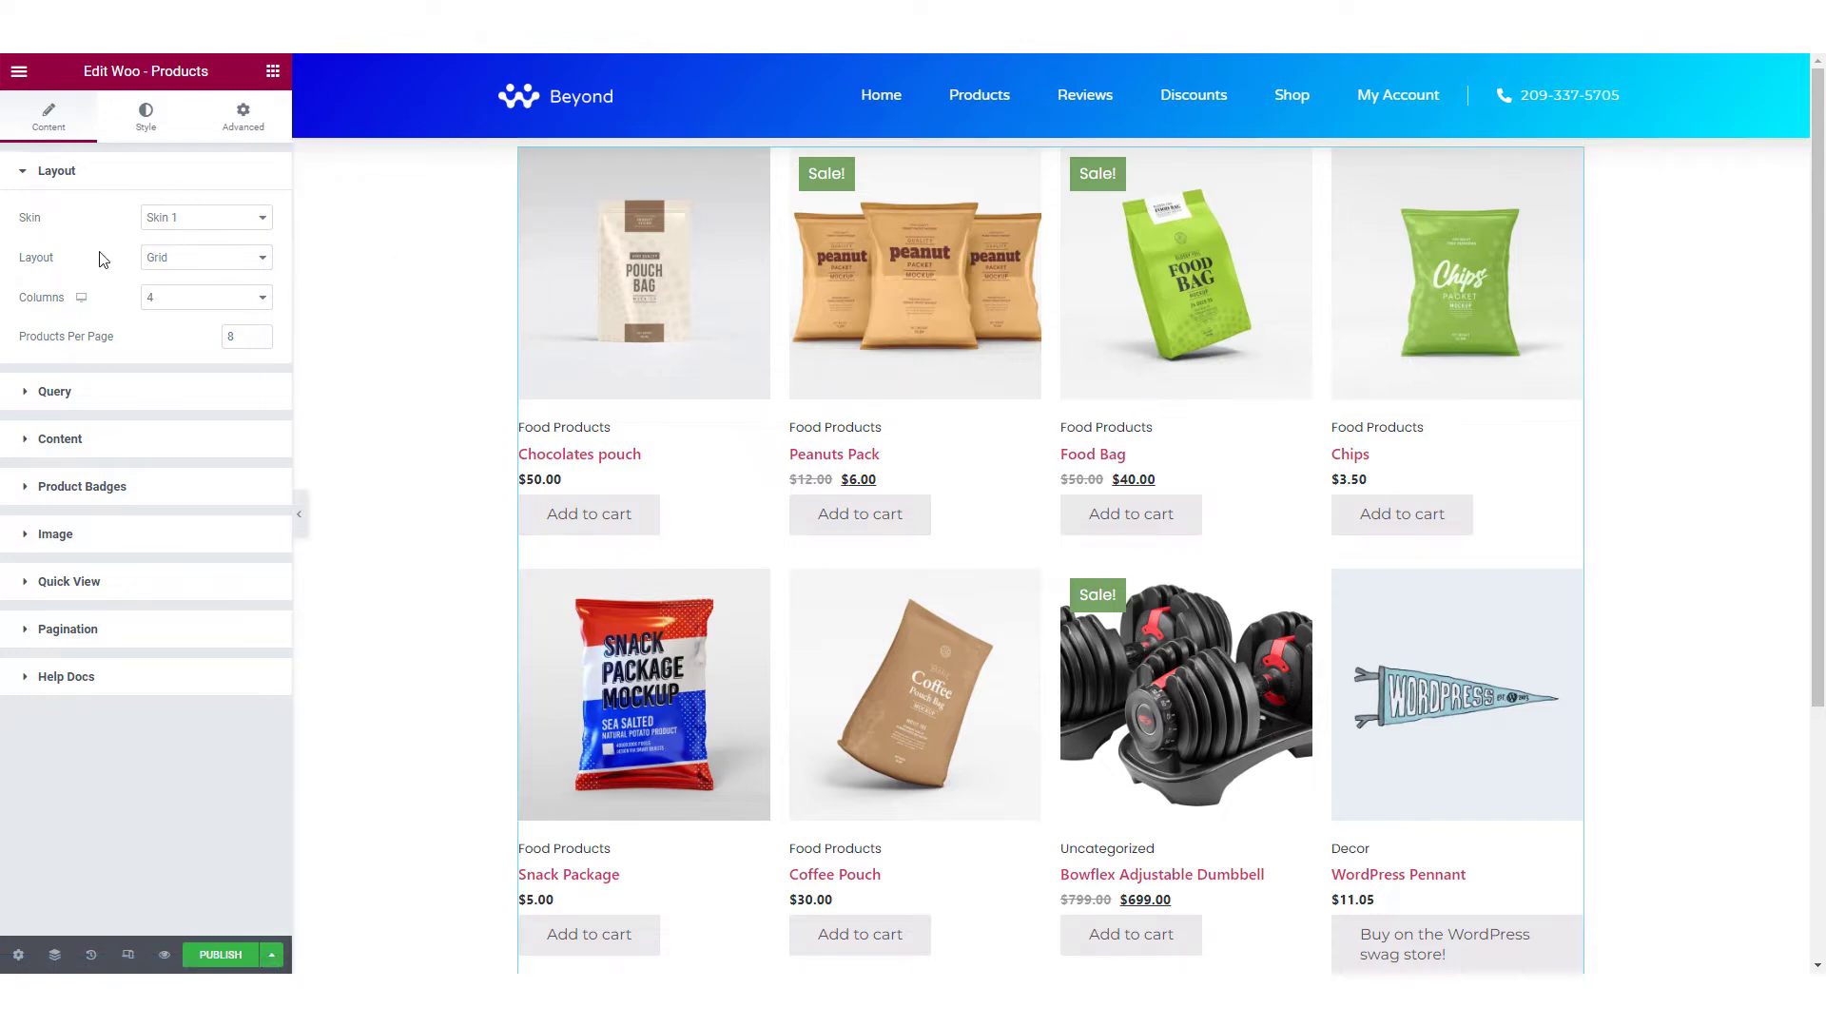
Set the products widget's layout to Carousel and browse its slides in both directions.
left_click(171, 270)
left_click(218, 290)
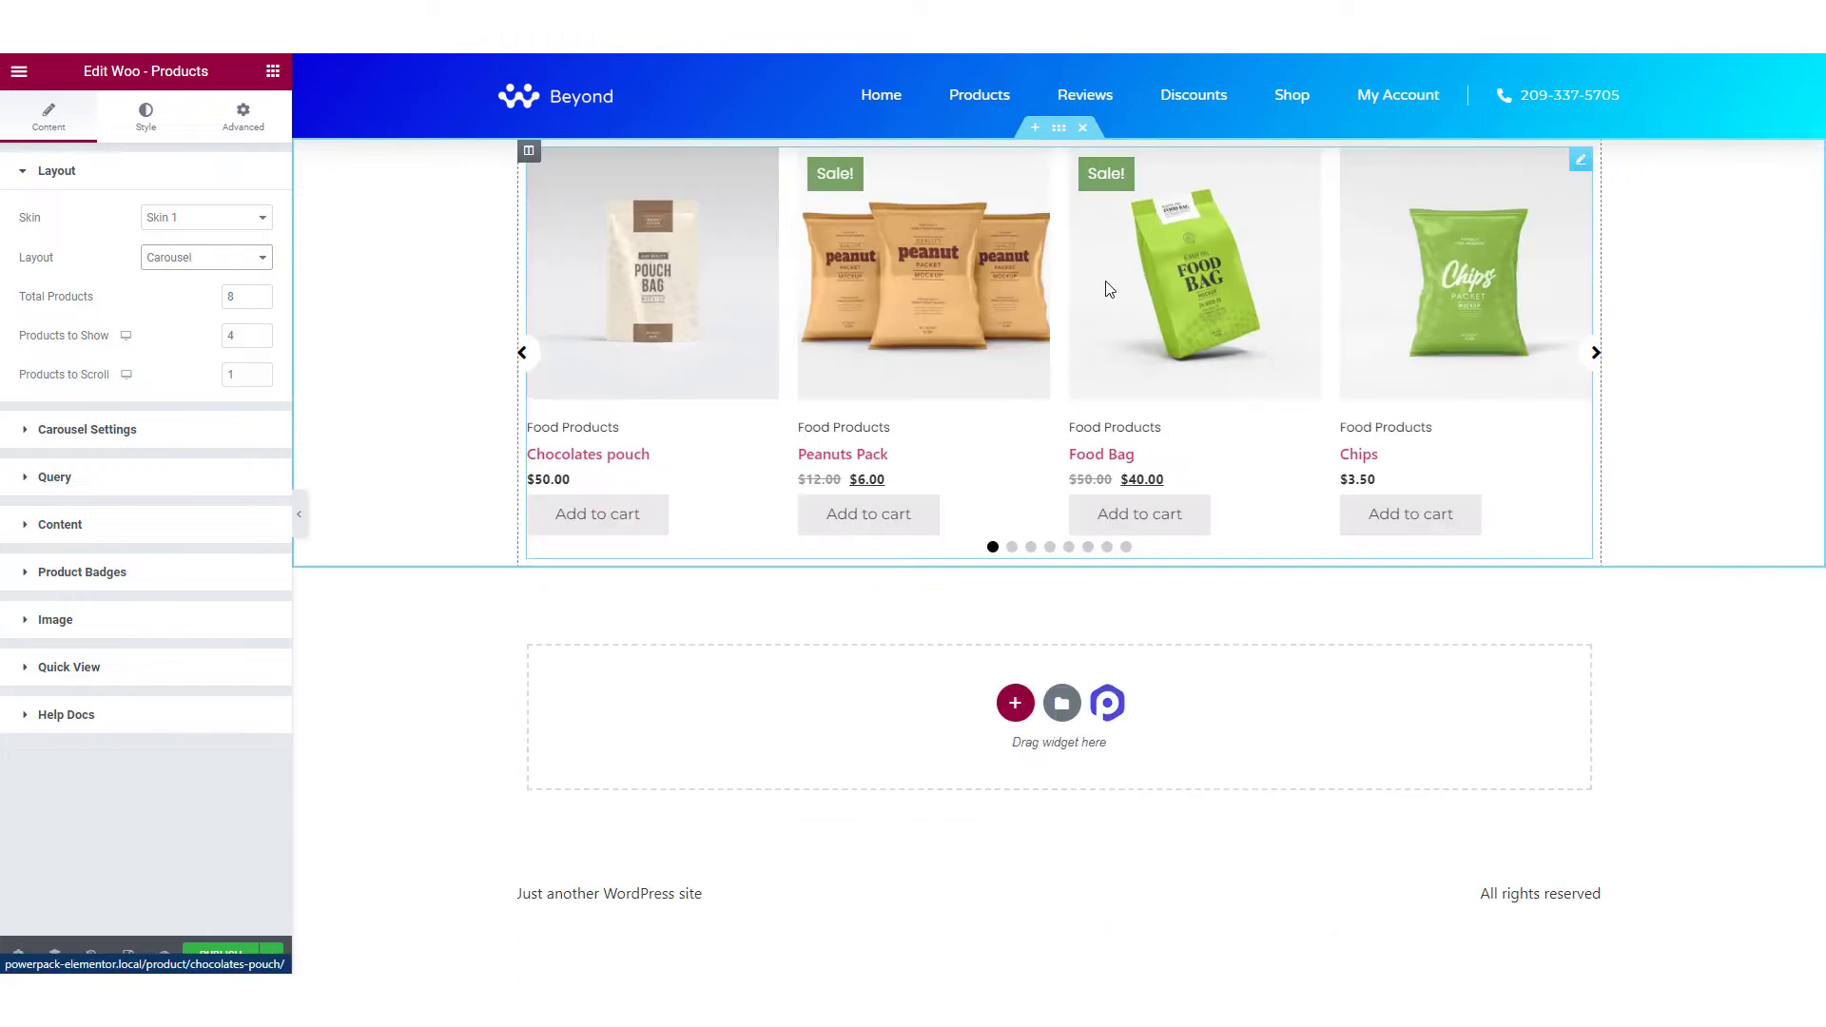
left_click(1597, 355)
left_click(1597, 355)
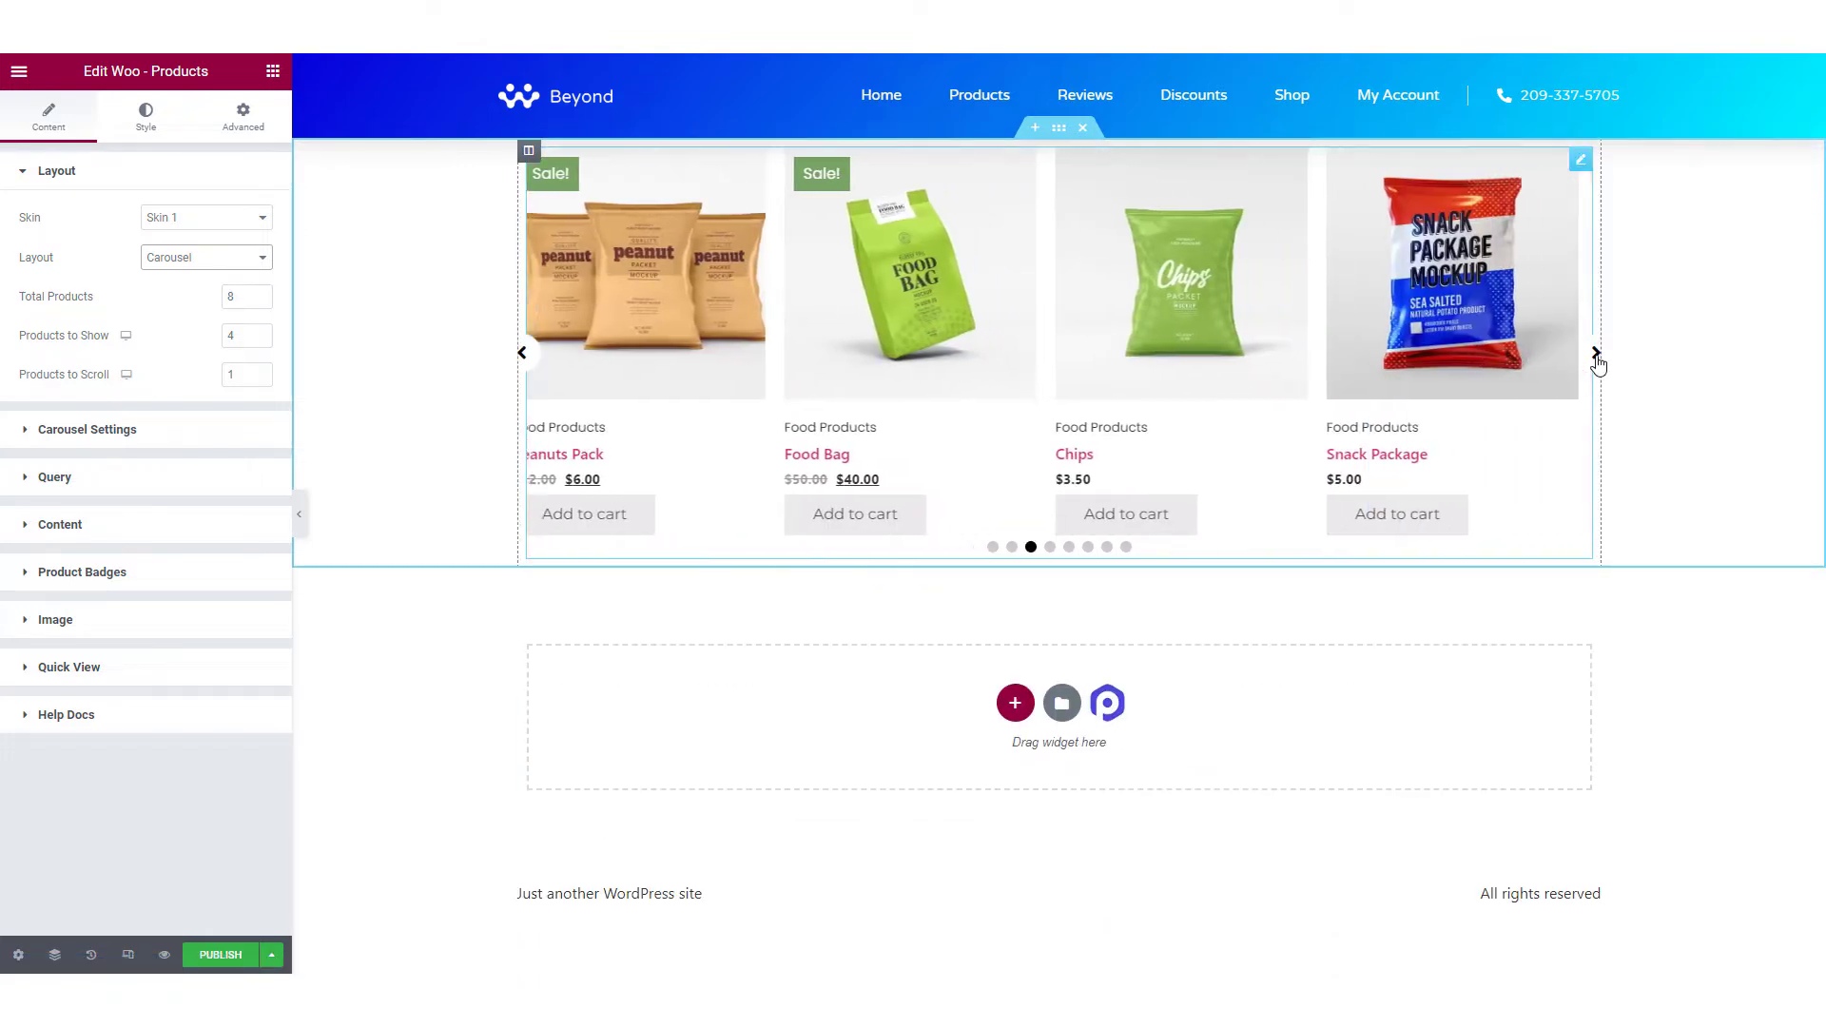
left_click(1596, 355)
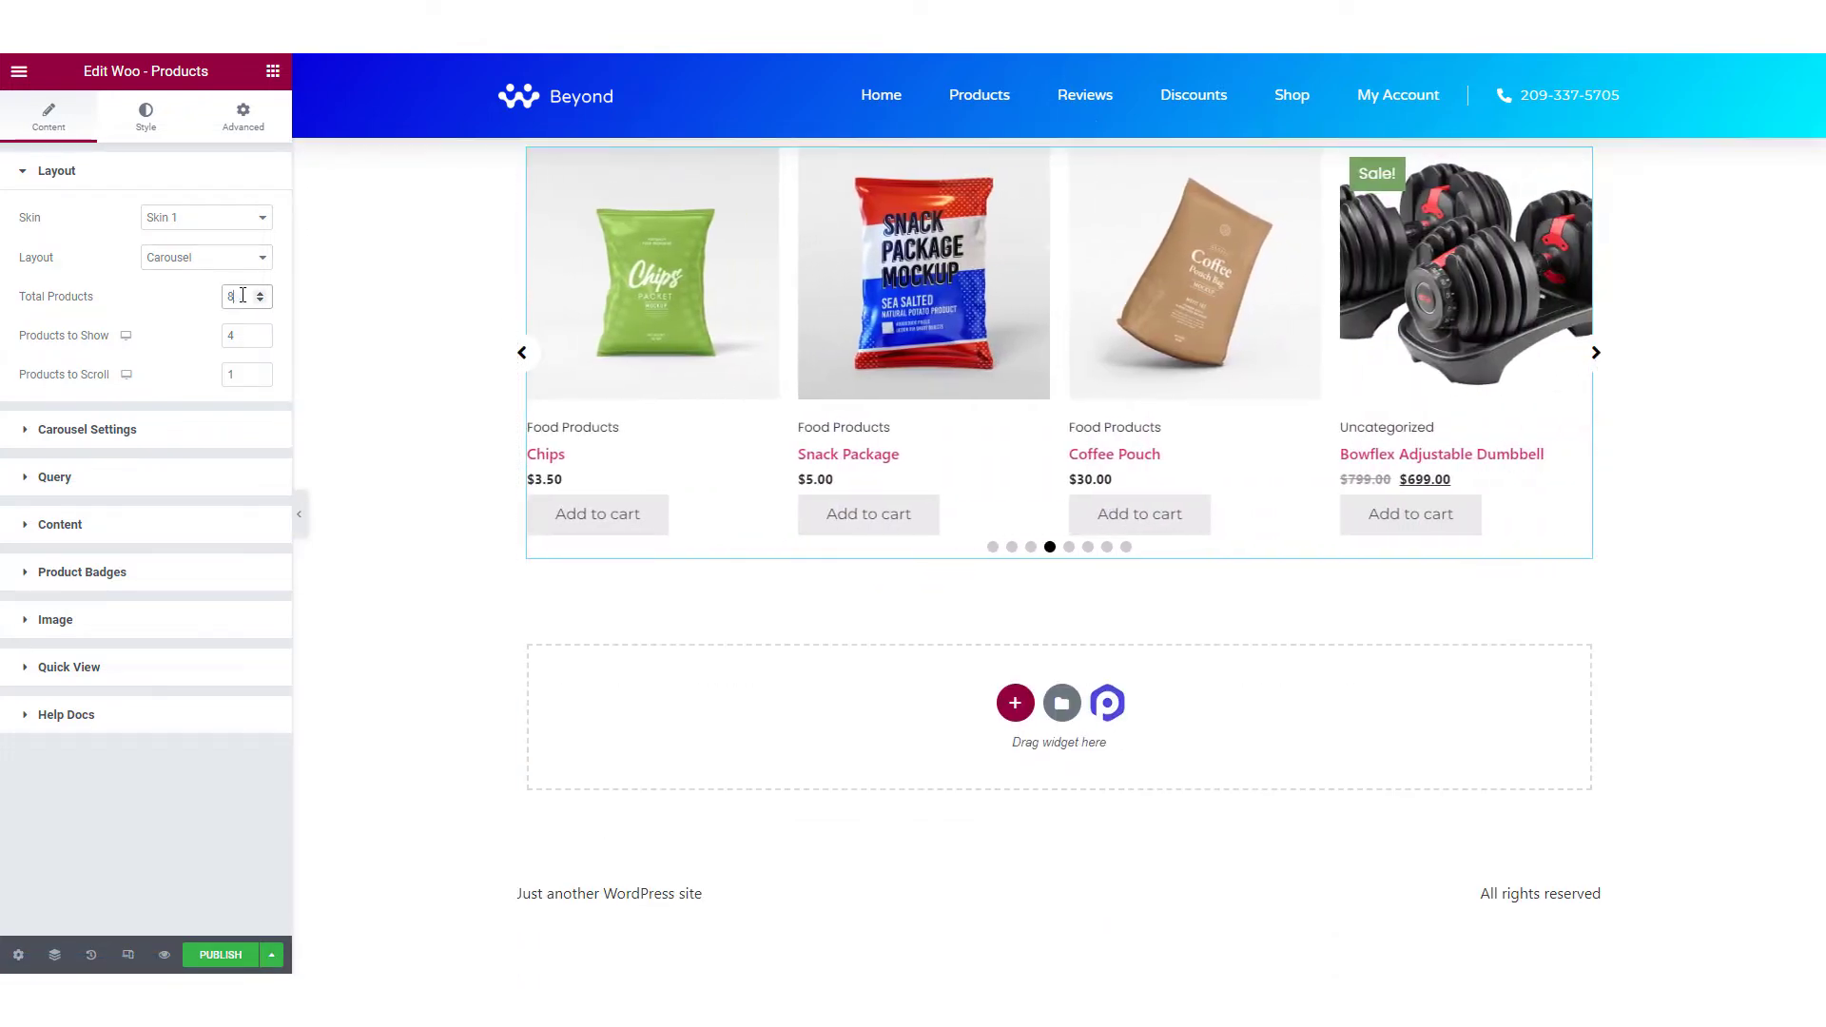
left_click(521, 353)
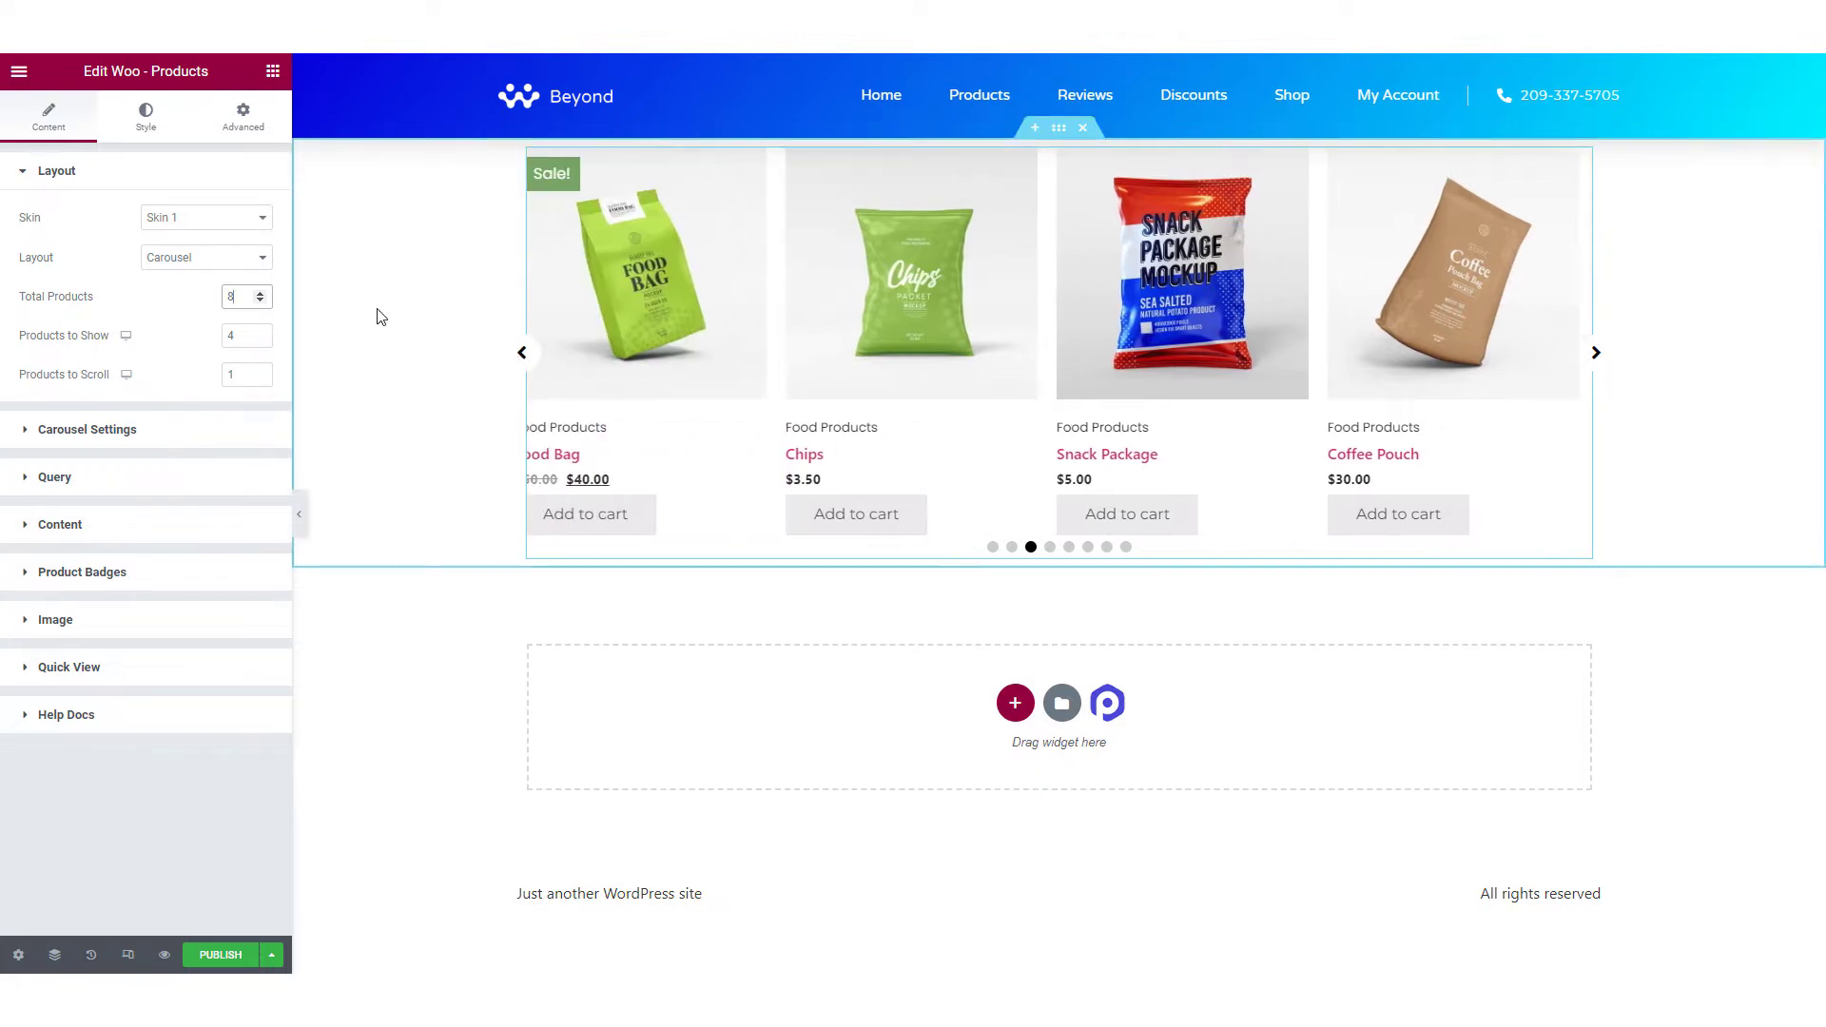
Try a carousel that shows 3 products and scrolls 3 at a time, and test it by moving back one slide.
left_click(260, 340)
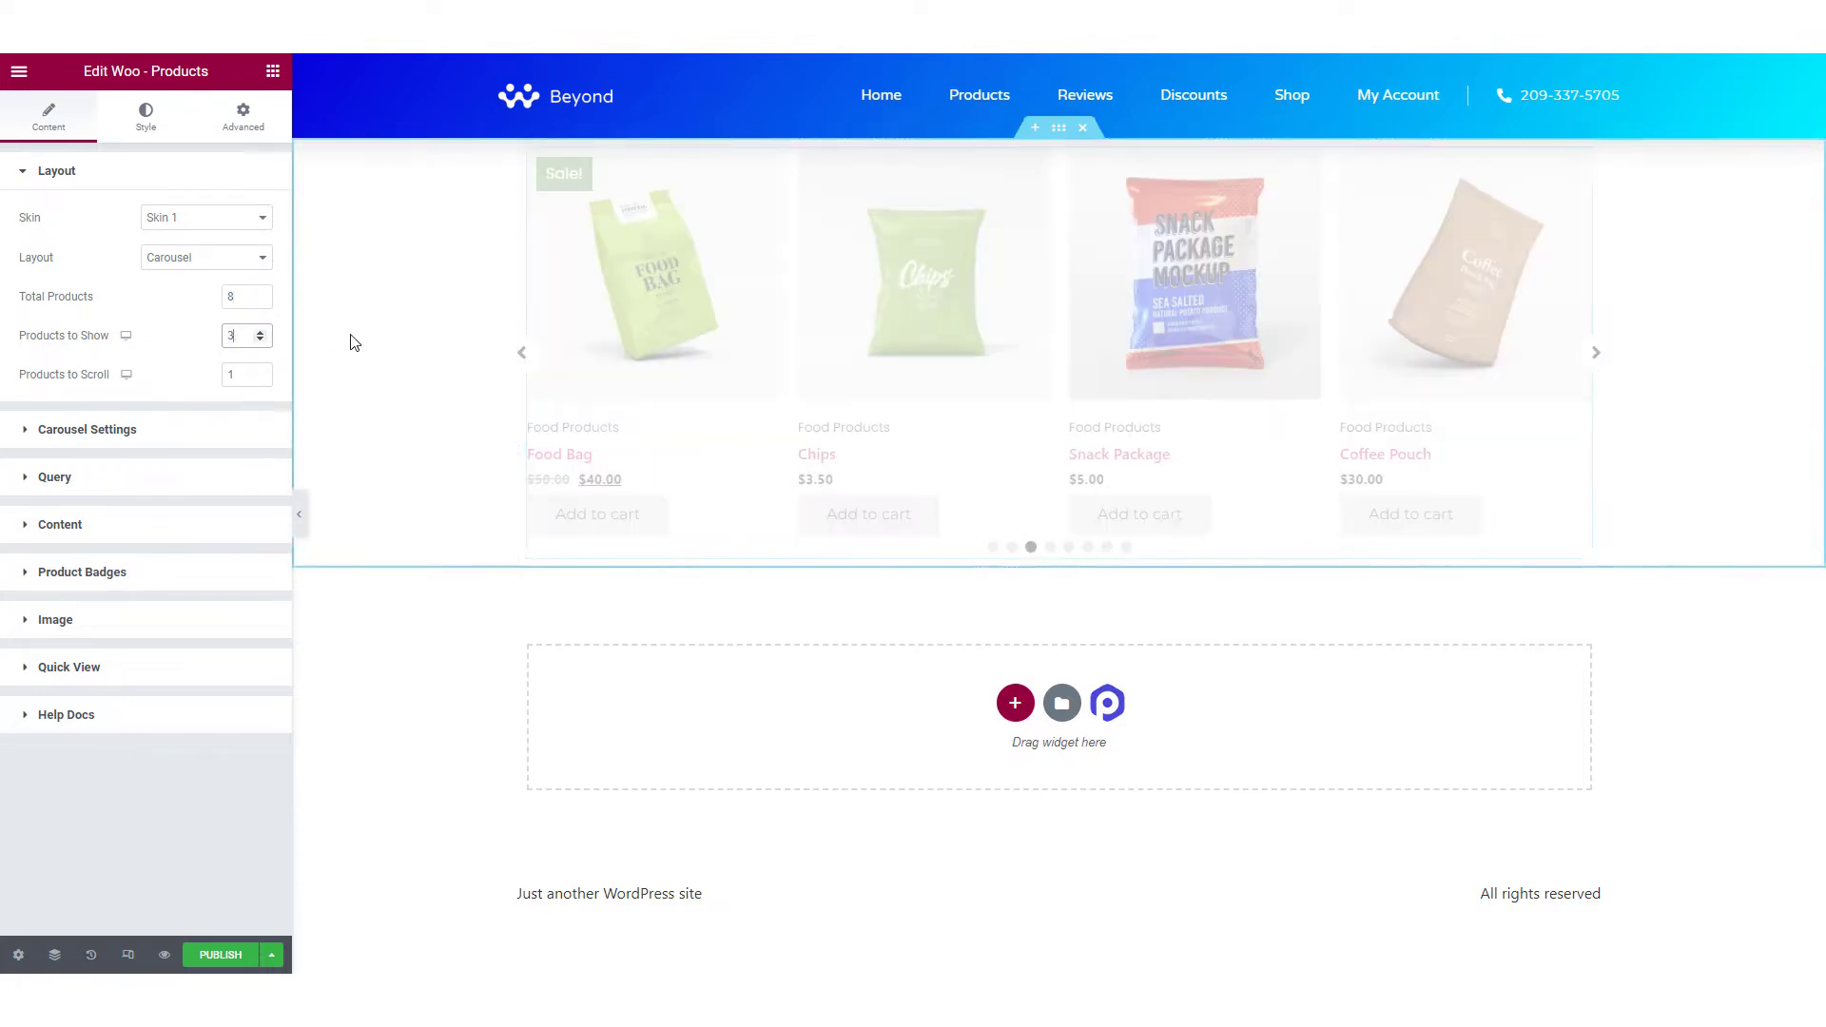
left_click(260, 370)
left_click(260, 370)
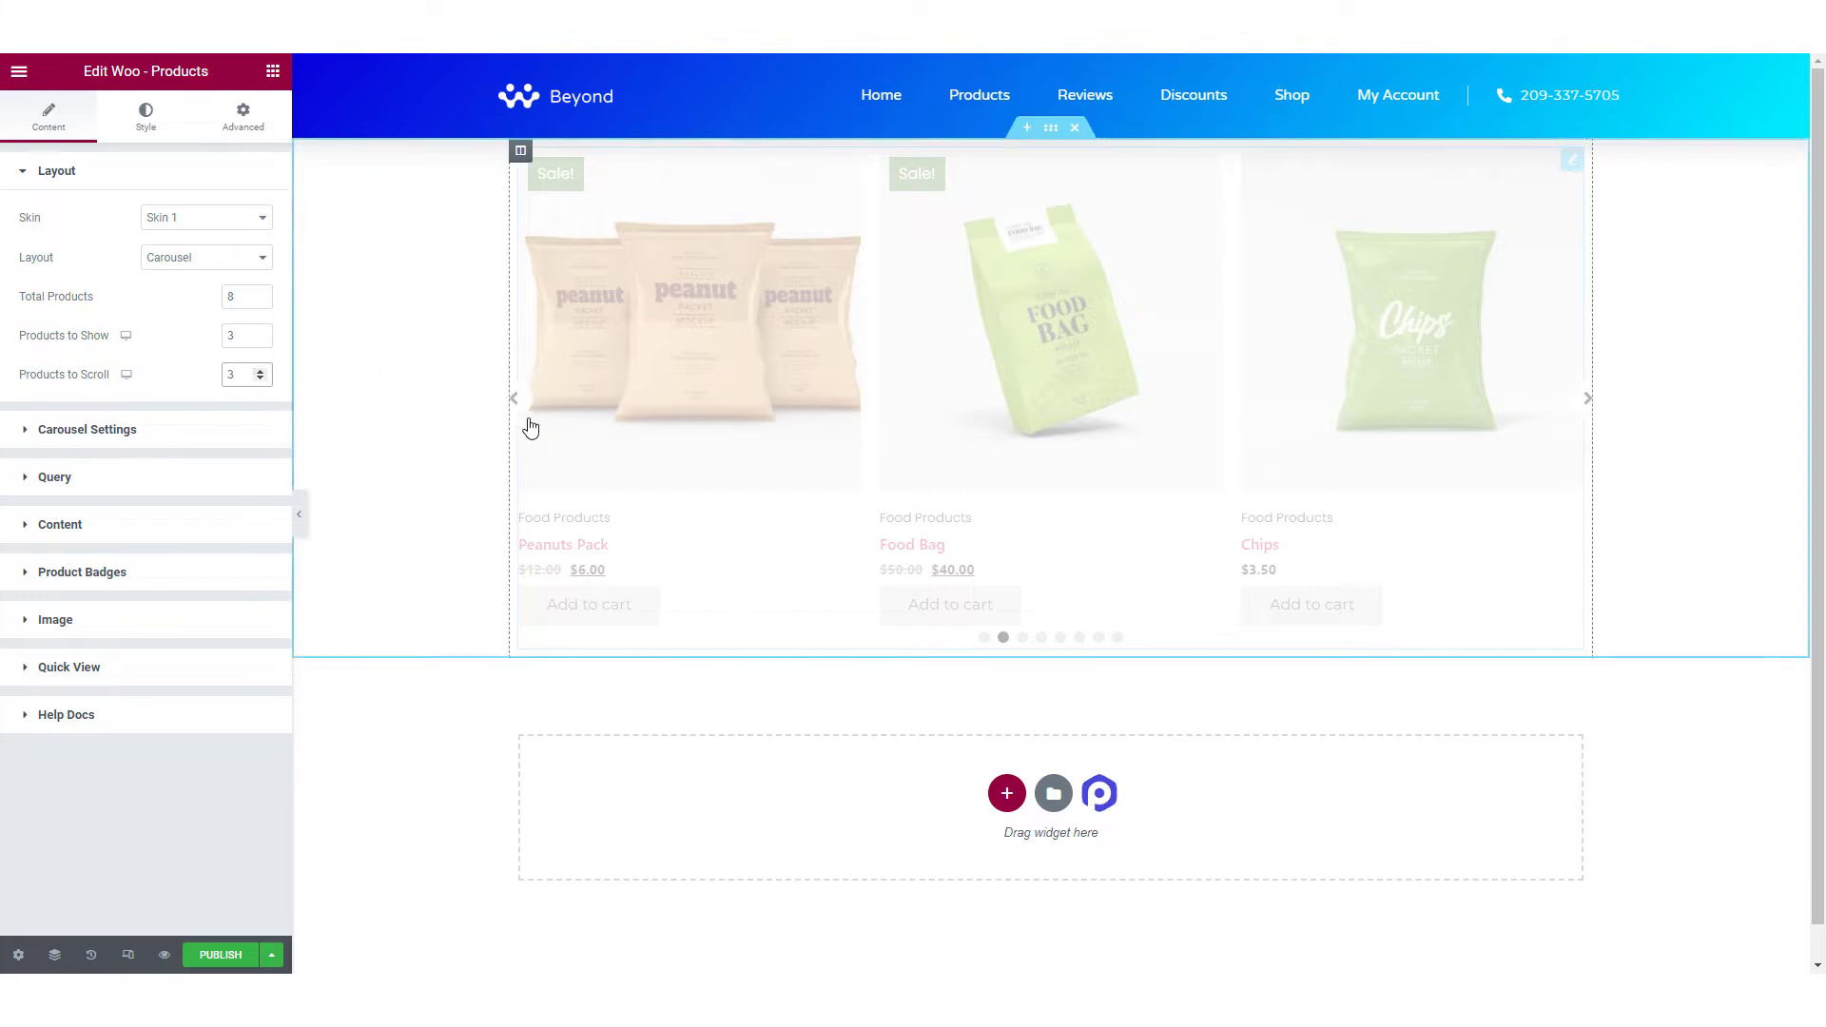
left_click(518, 404)
Set Products to Scroll back to 1 and Products to Show back to 4.
left_click(261, 380)
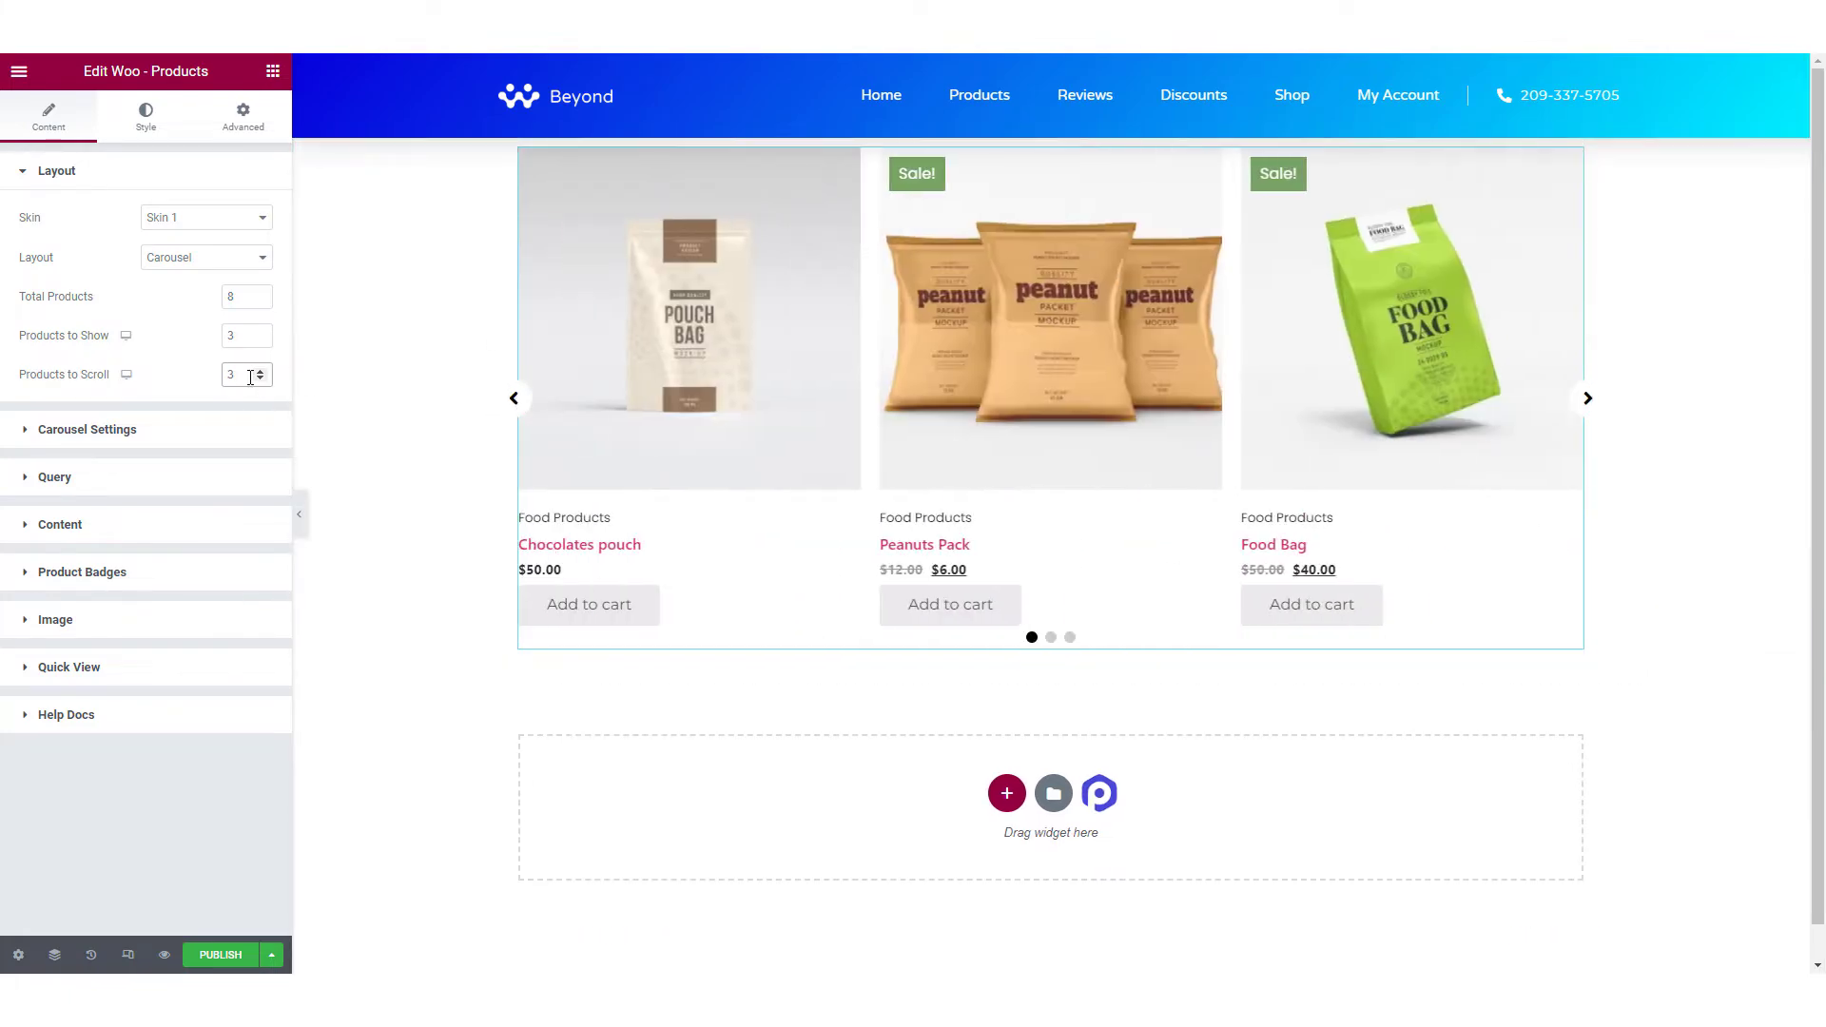
left_click(260, 381)
left_click(261, 331)
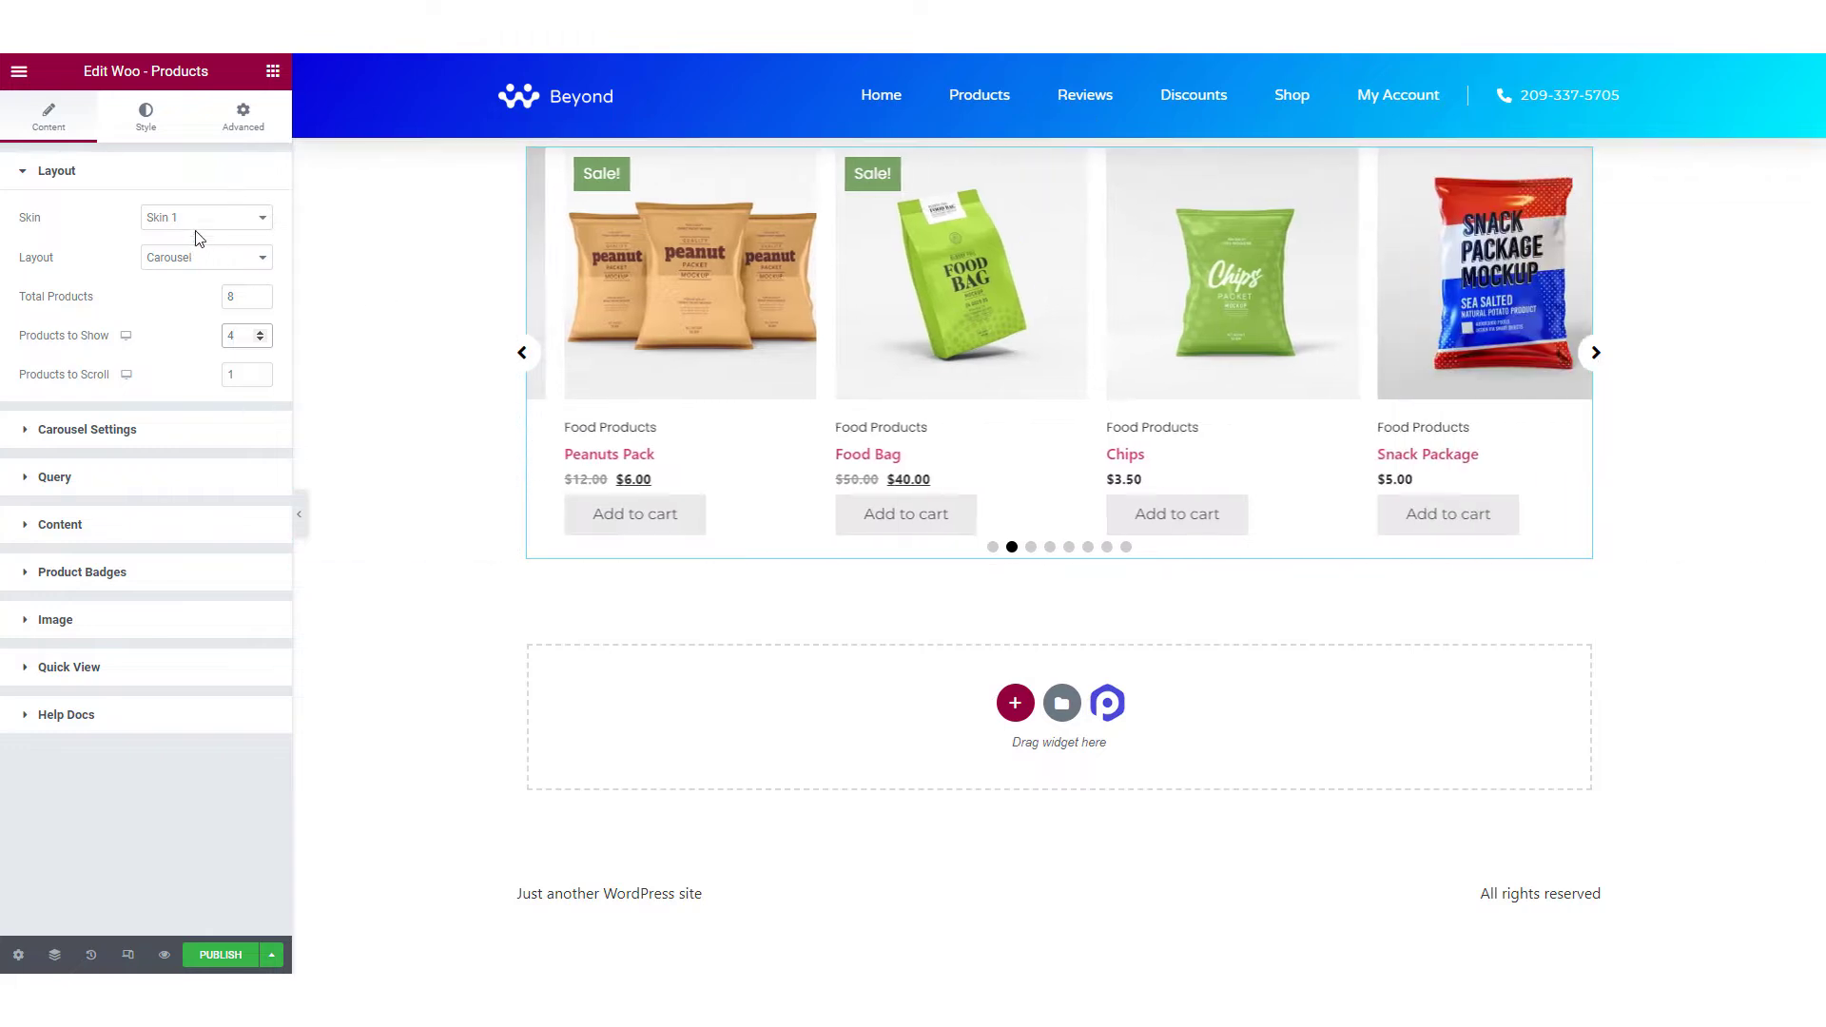
Try Skin 2 and Skin 3 on the product carousel.
left_click(204, 217)
left_click(162, 252)
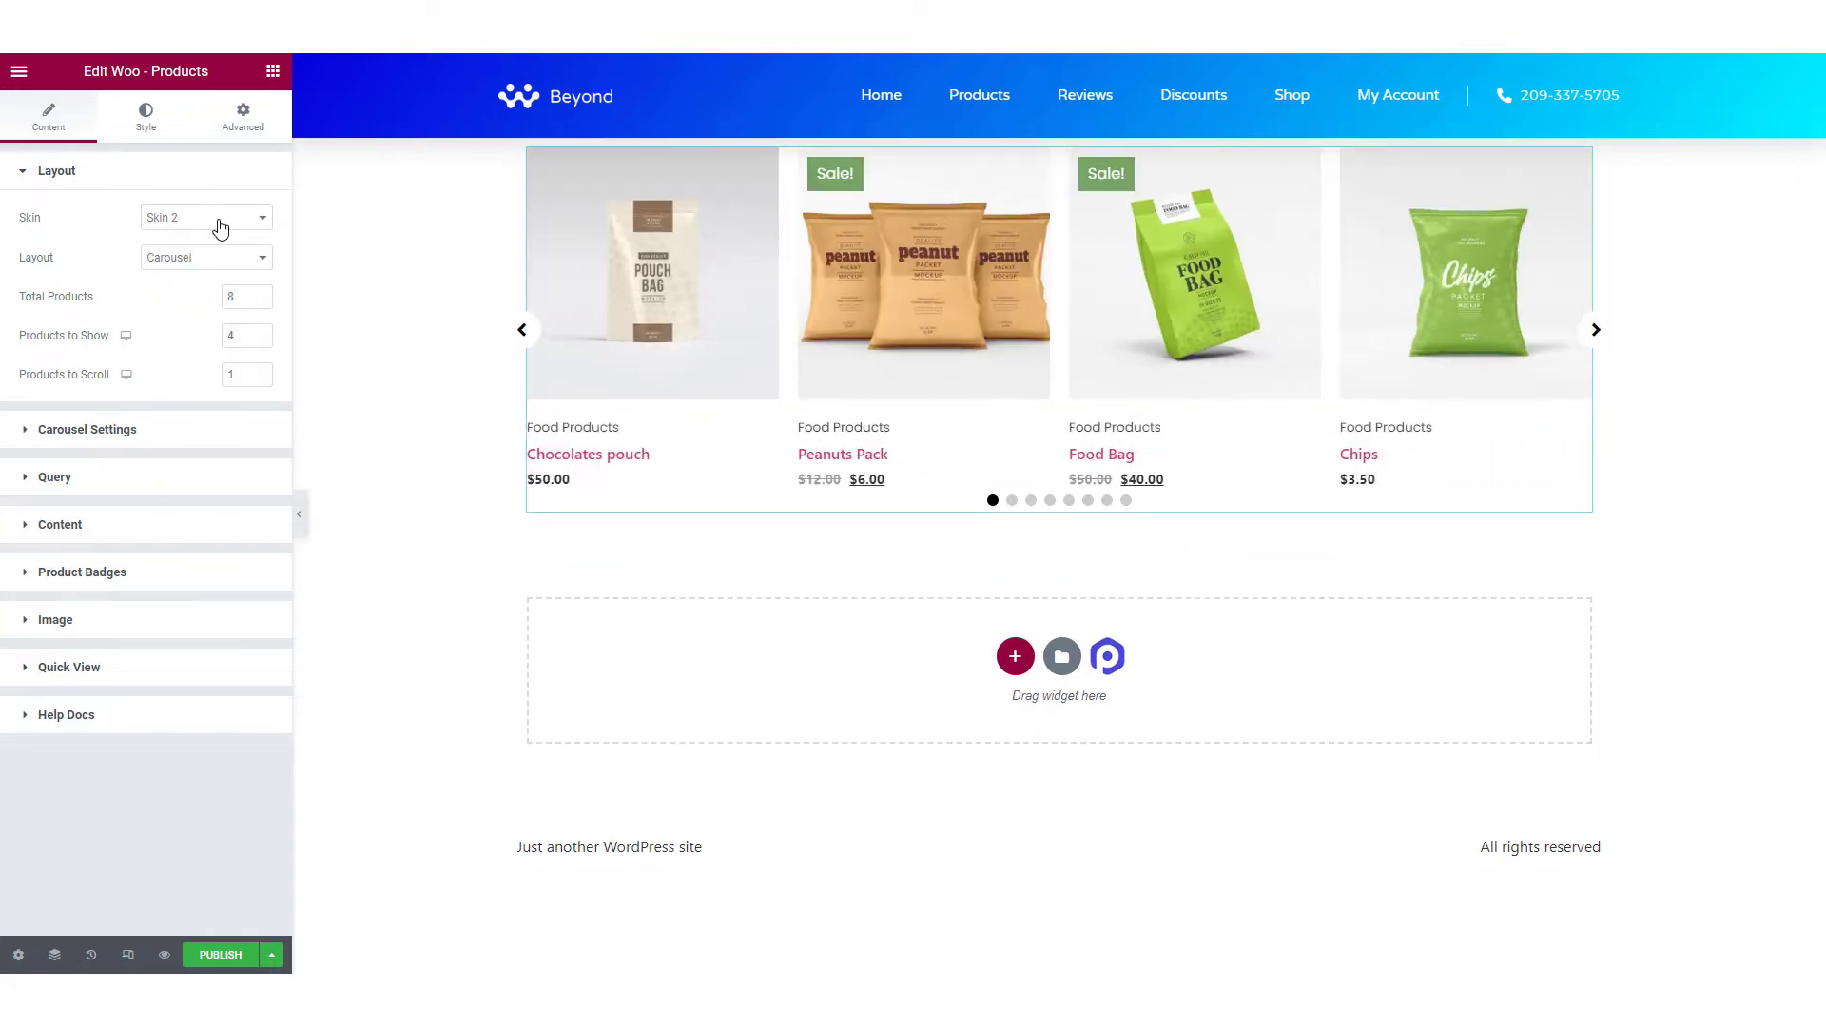
left_click(218, 226)
left_click(195, 266)
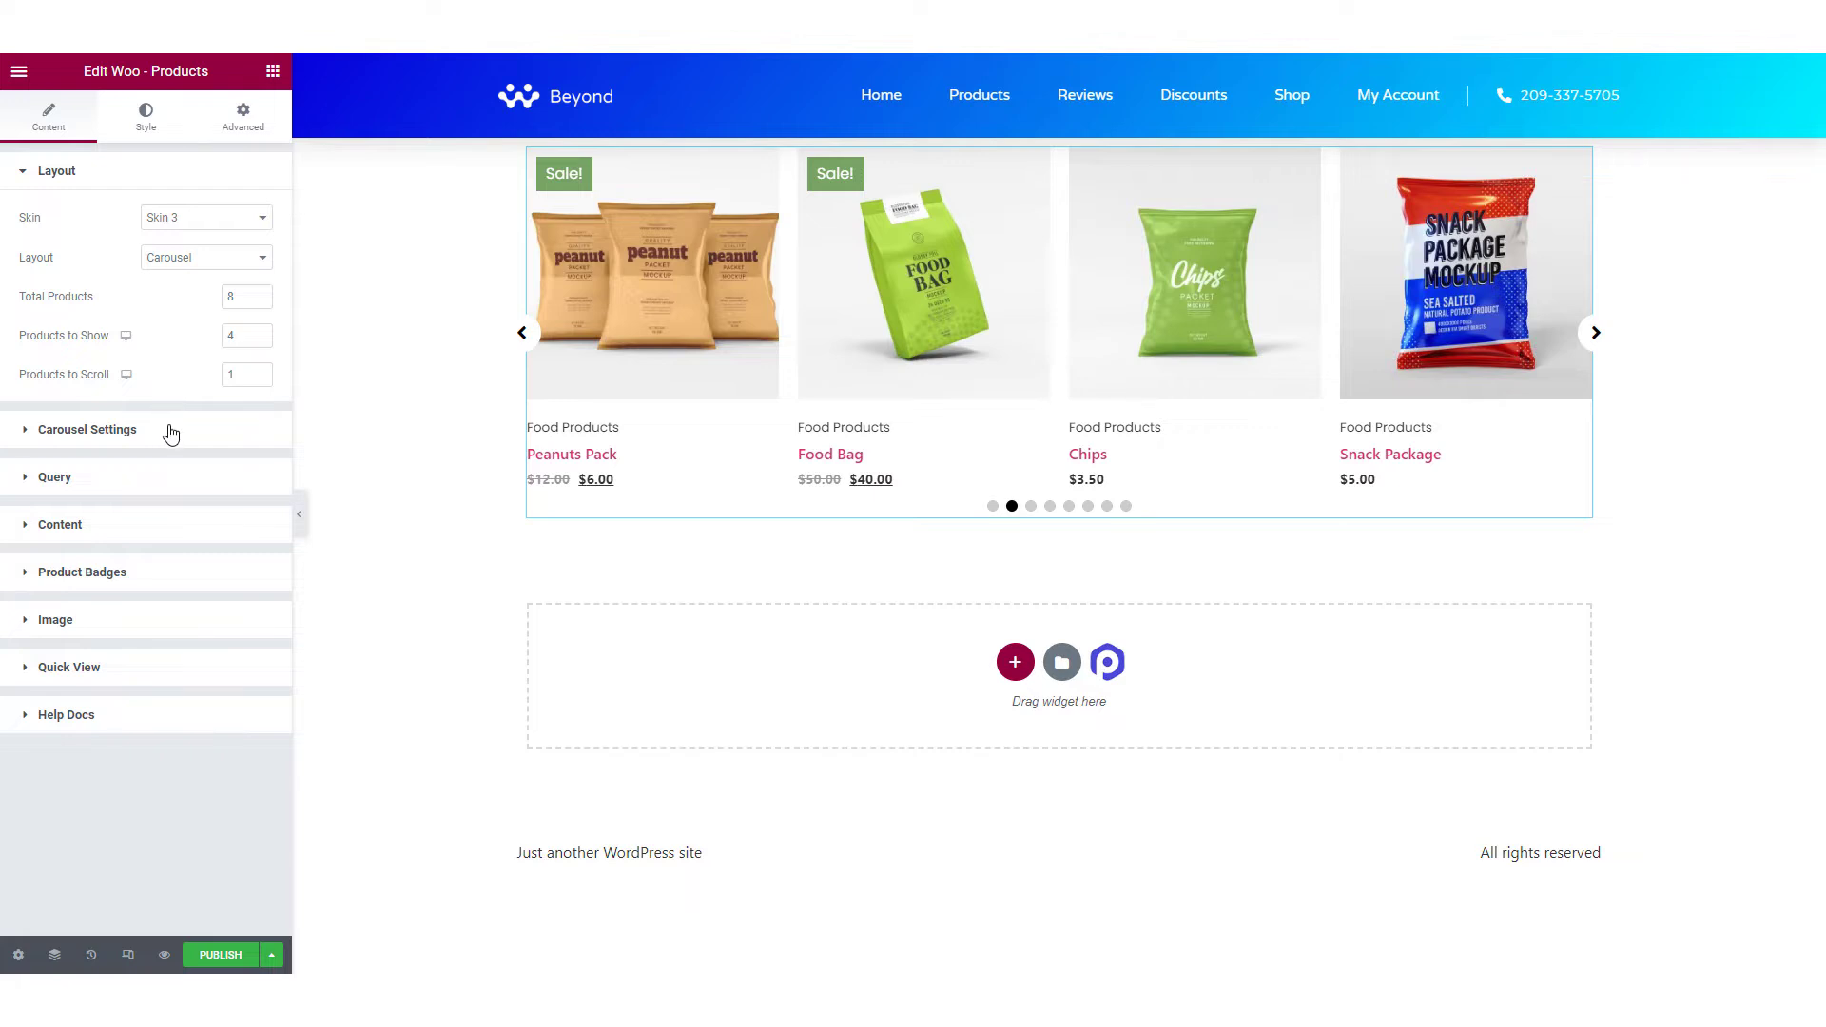
Turn off Autoplay in the carousel settings and step backward through the products with the carousel arrows.
left_click(171, 433)
left_click(246, 339)
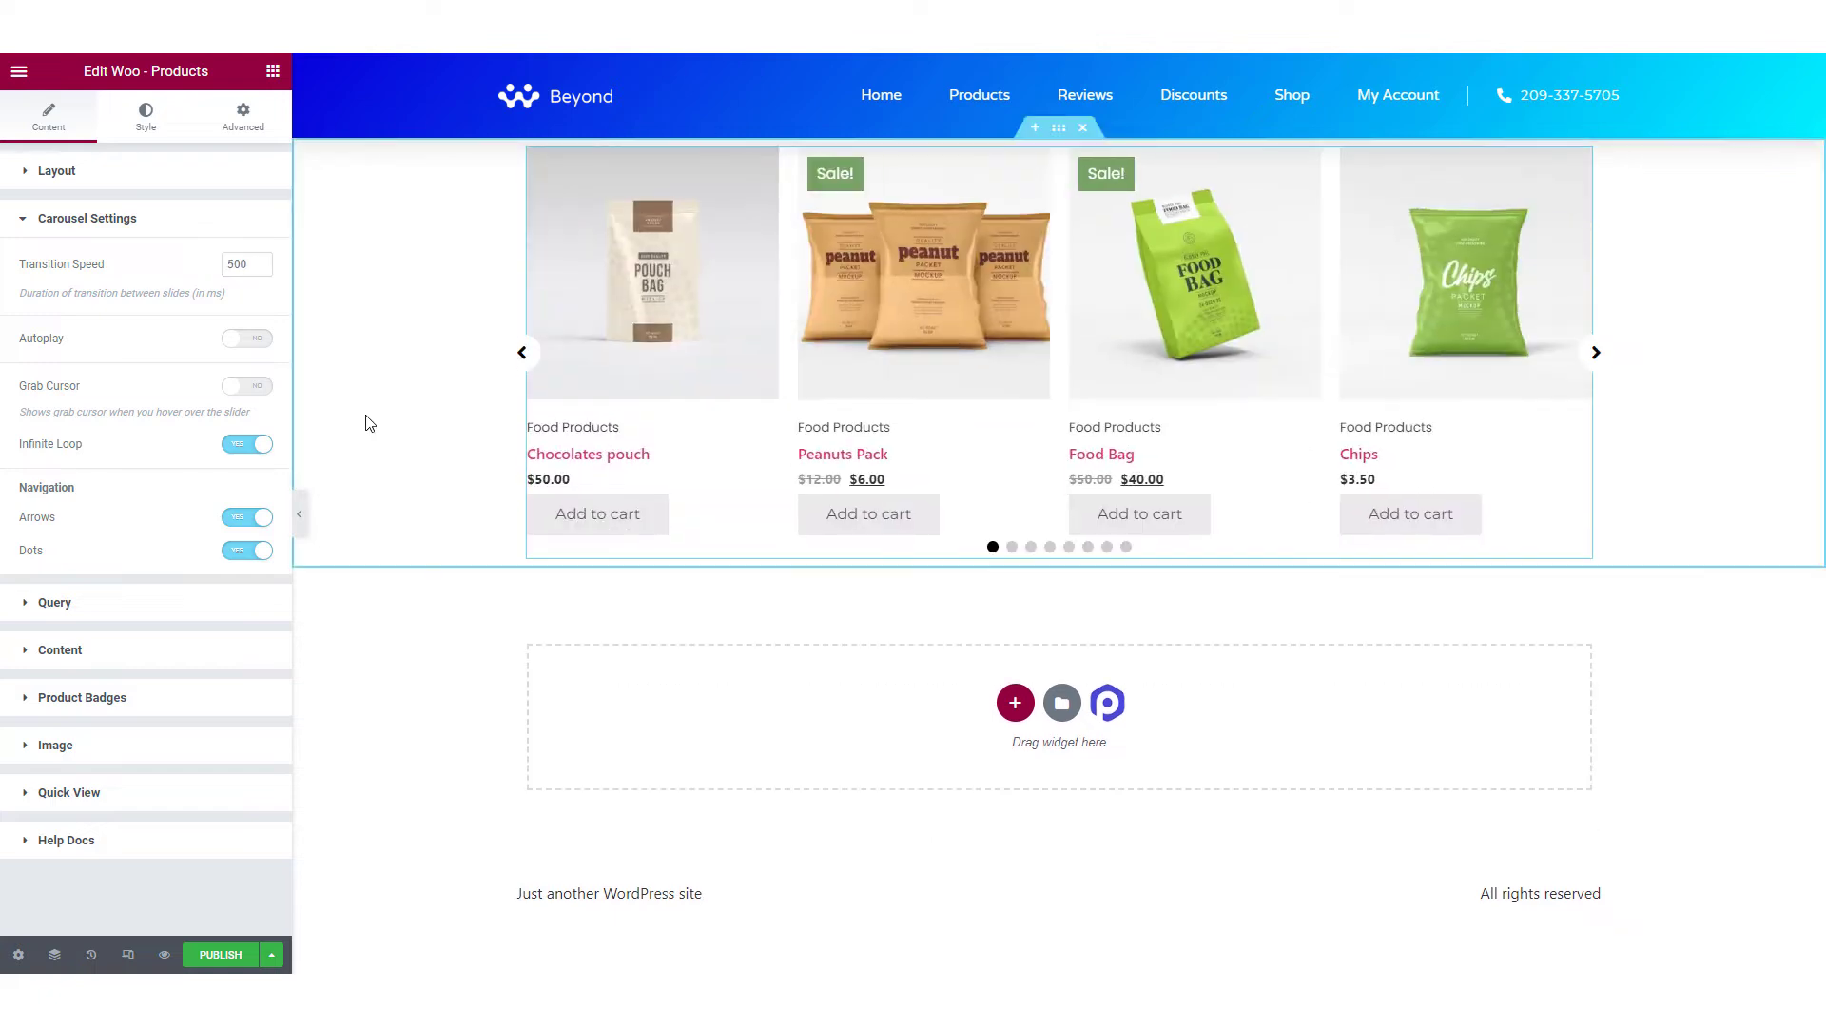
left_click(519, 358)
left_click(519, 359)
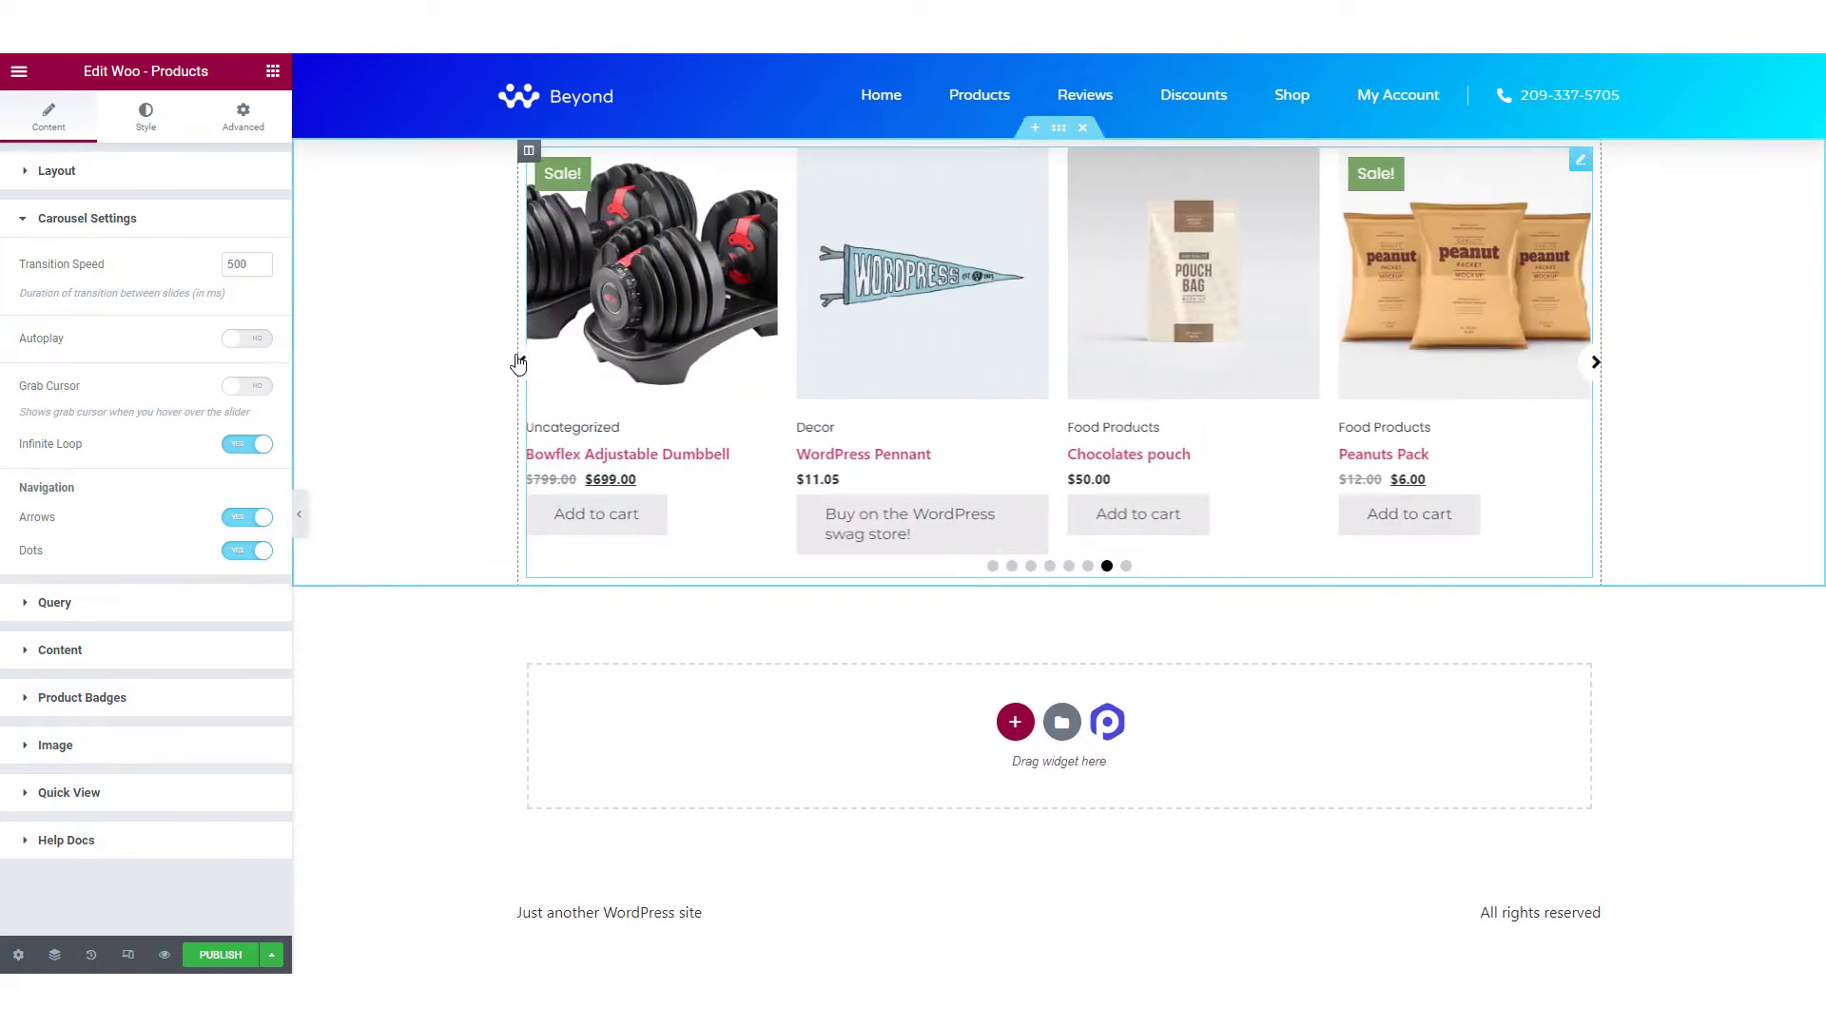
left_click(519, 363)
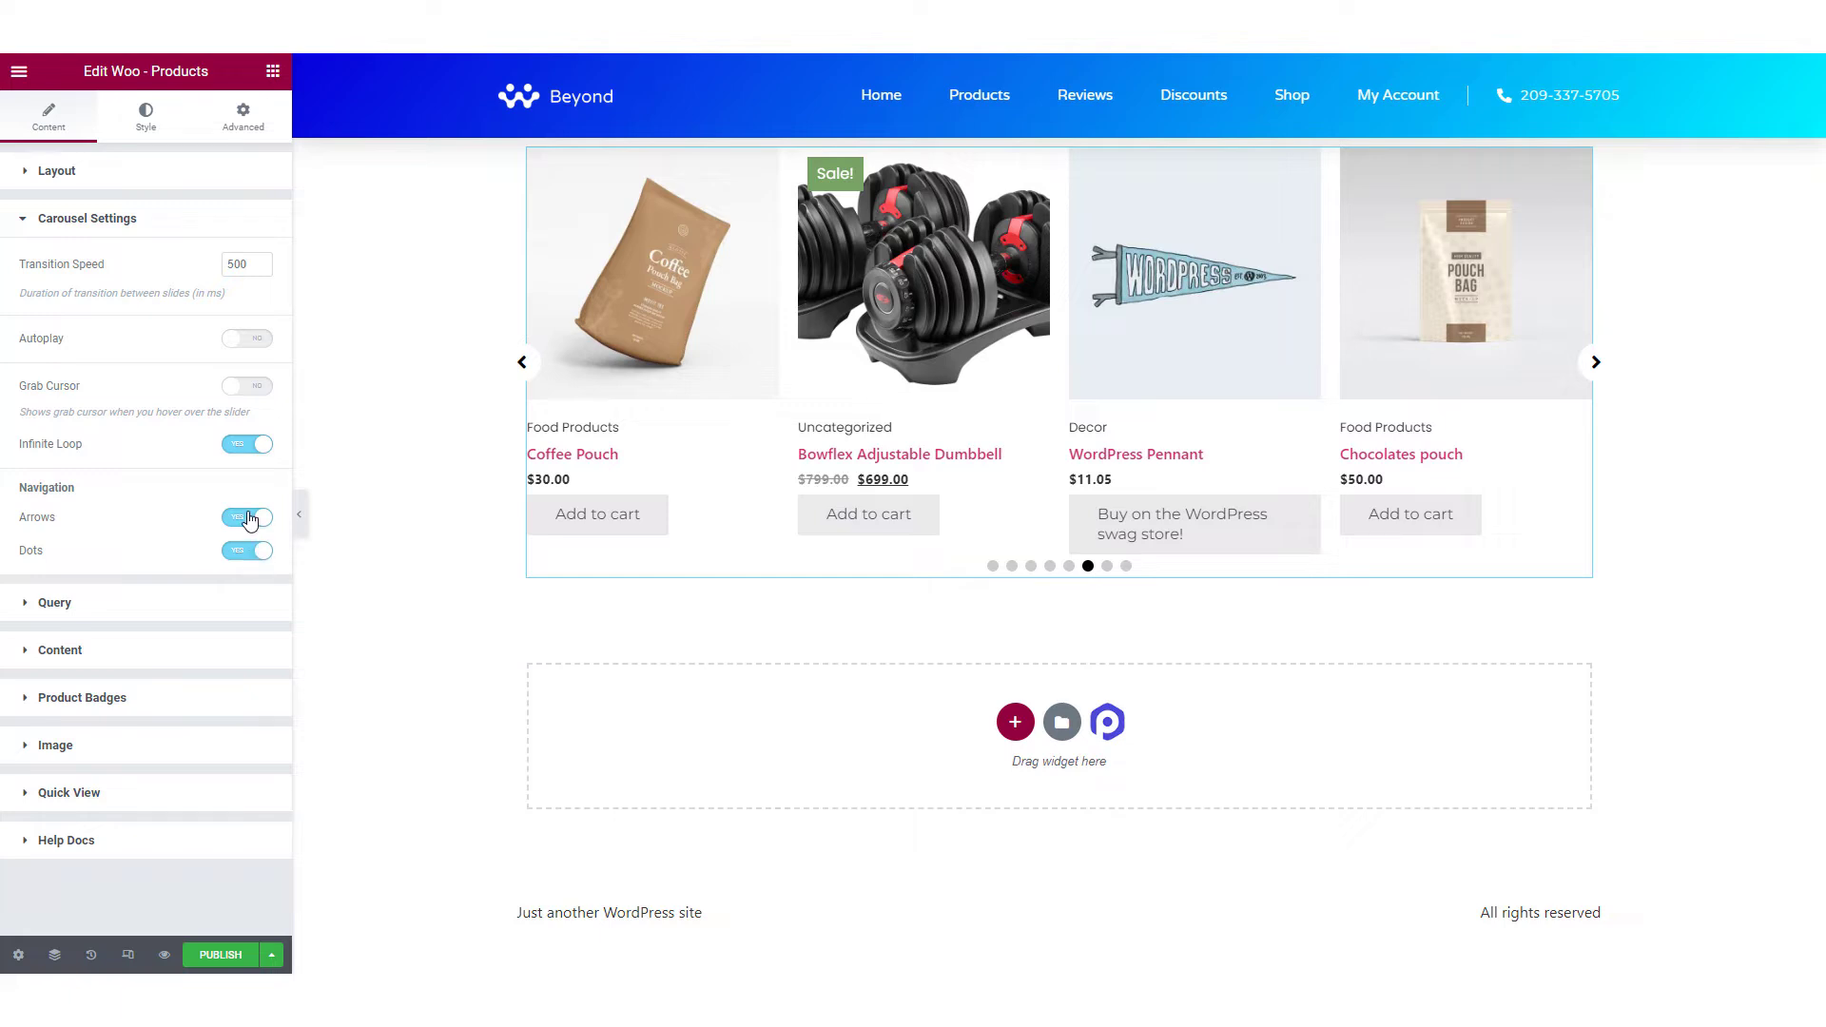
Set the product source to Custom Query with the Food Products category and browse the filtered carousel.
left_click(130, 606)
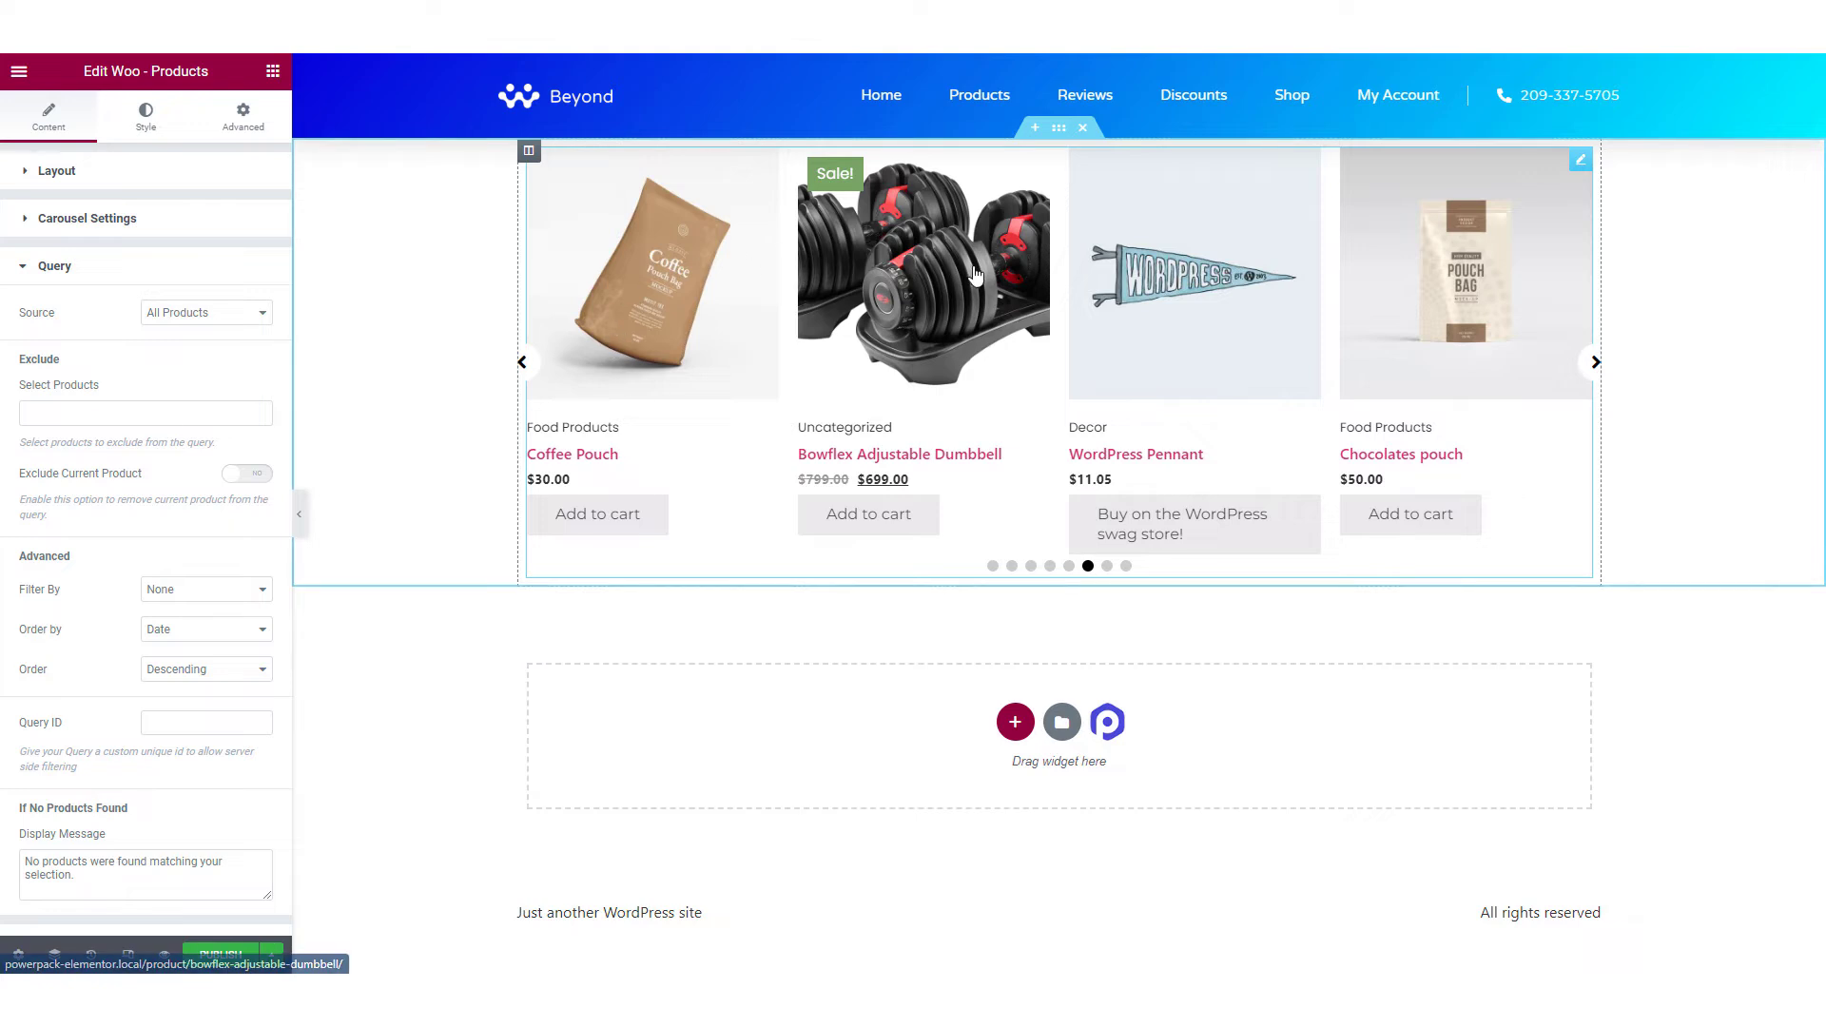
left_click(204, 316)
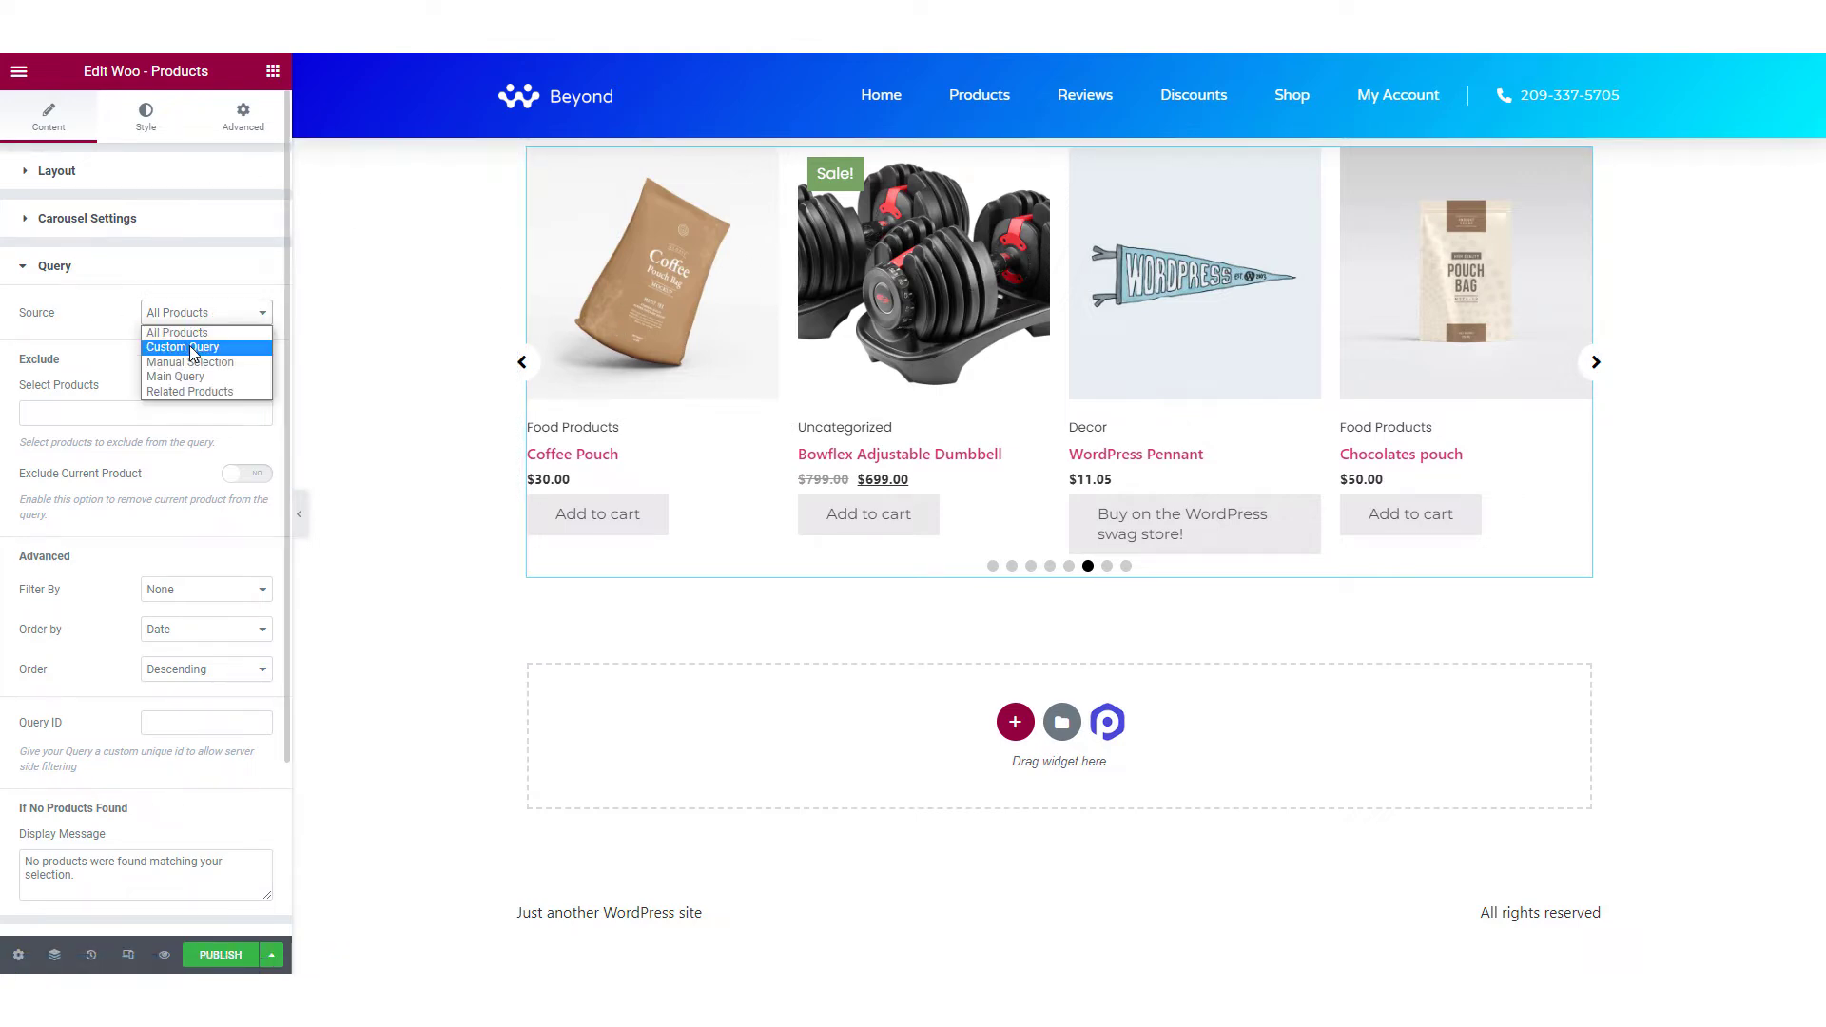
left_click(193, 348)
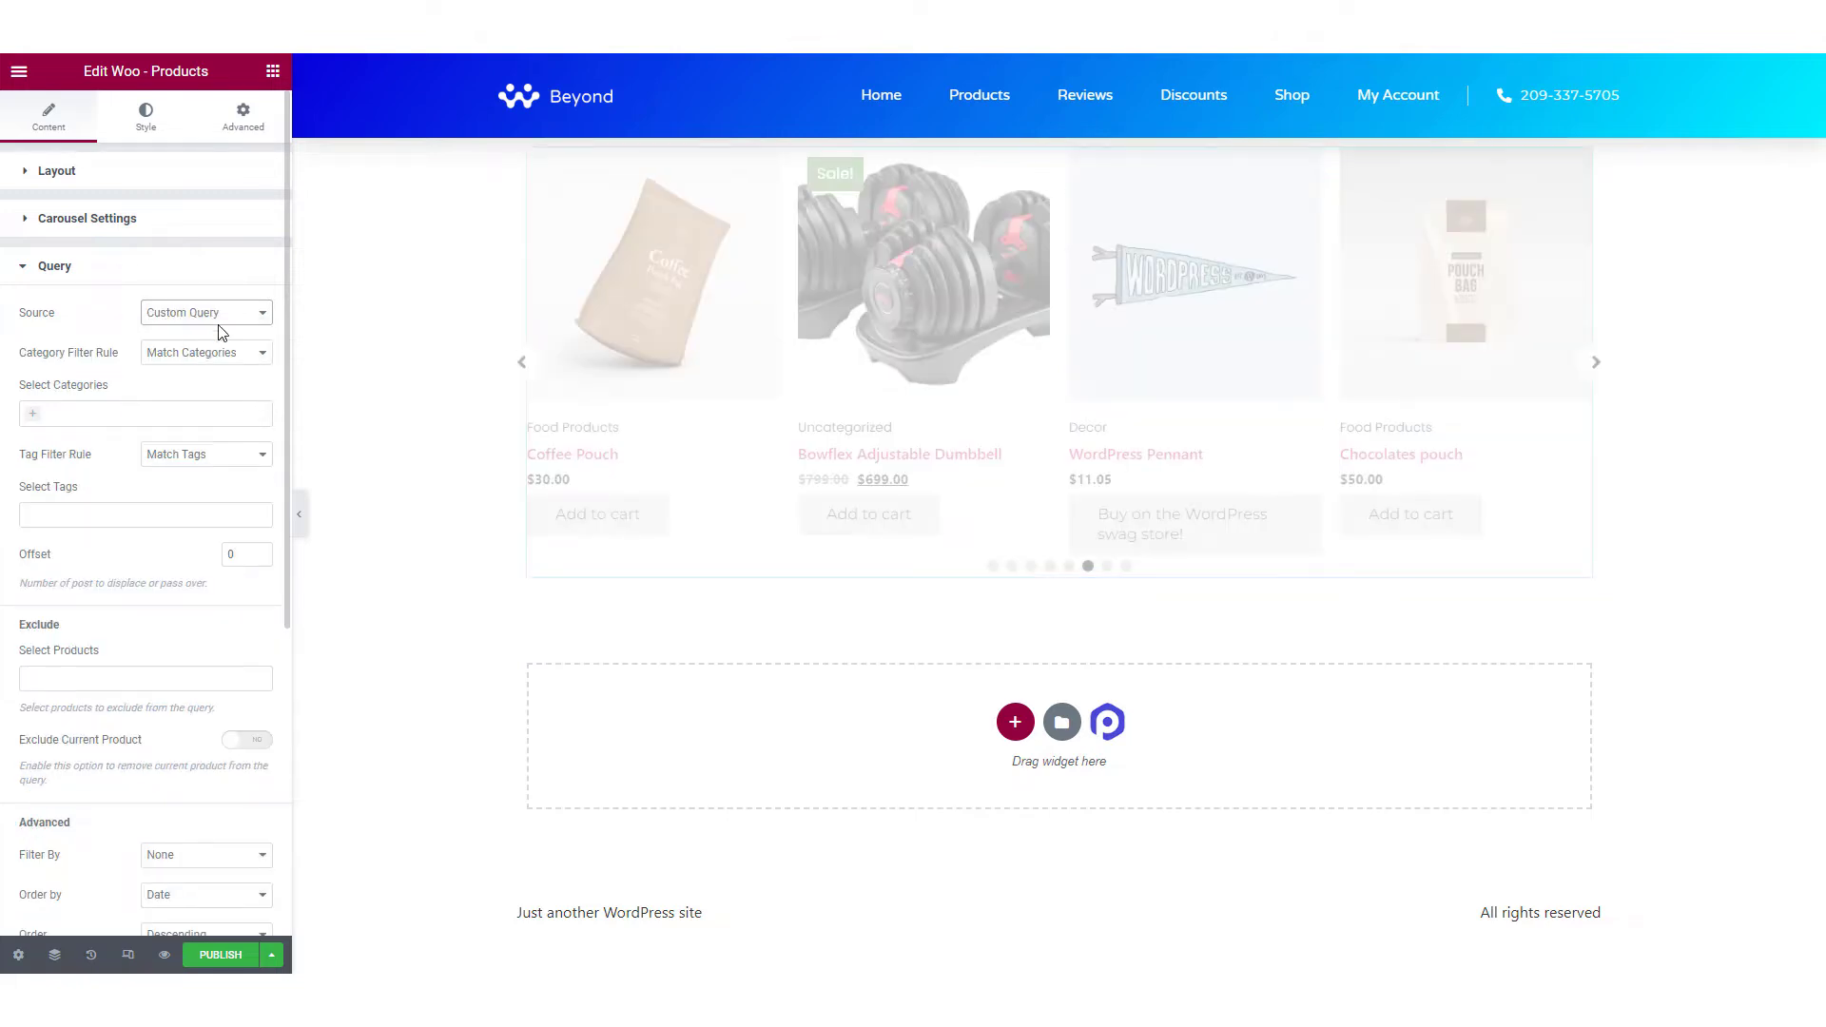
left_click(144, 415)
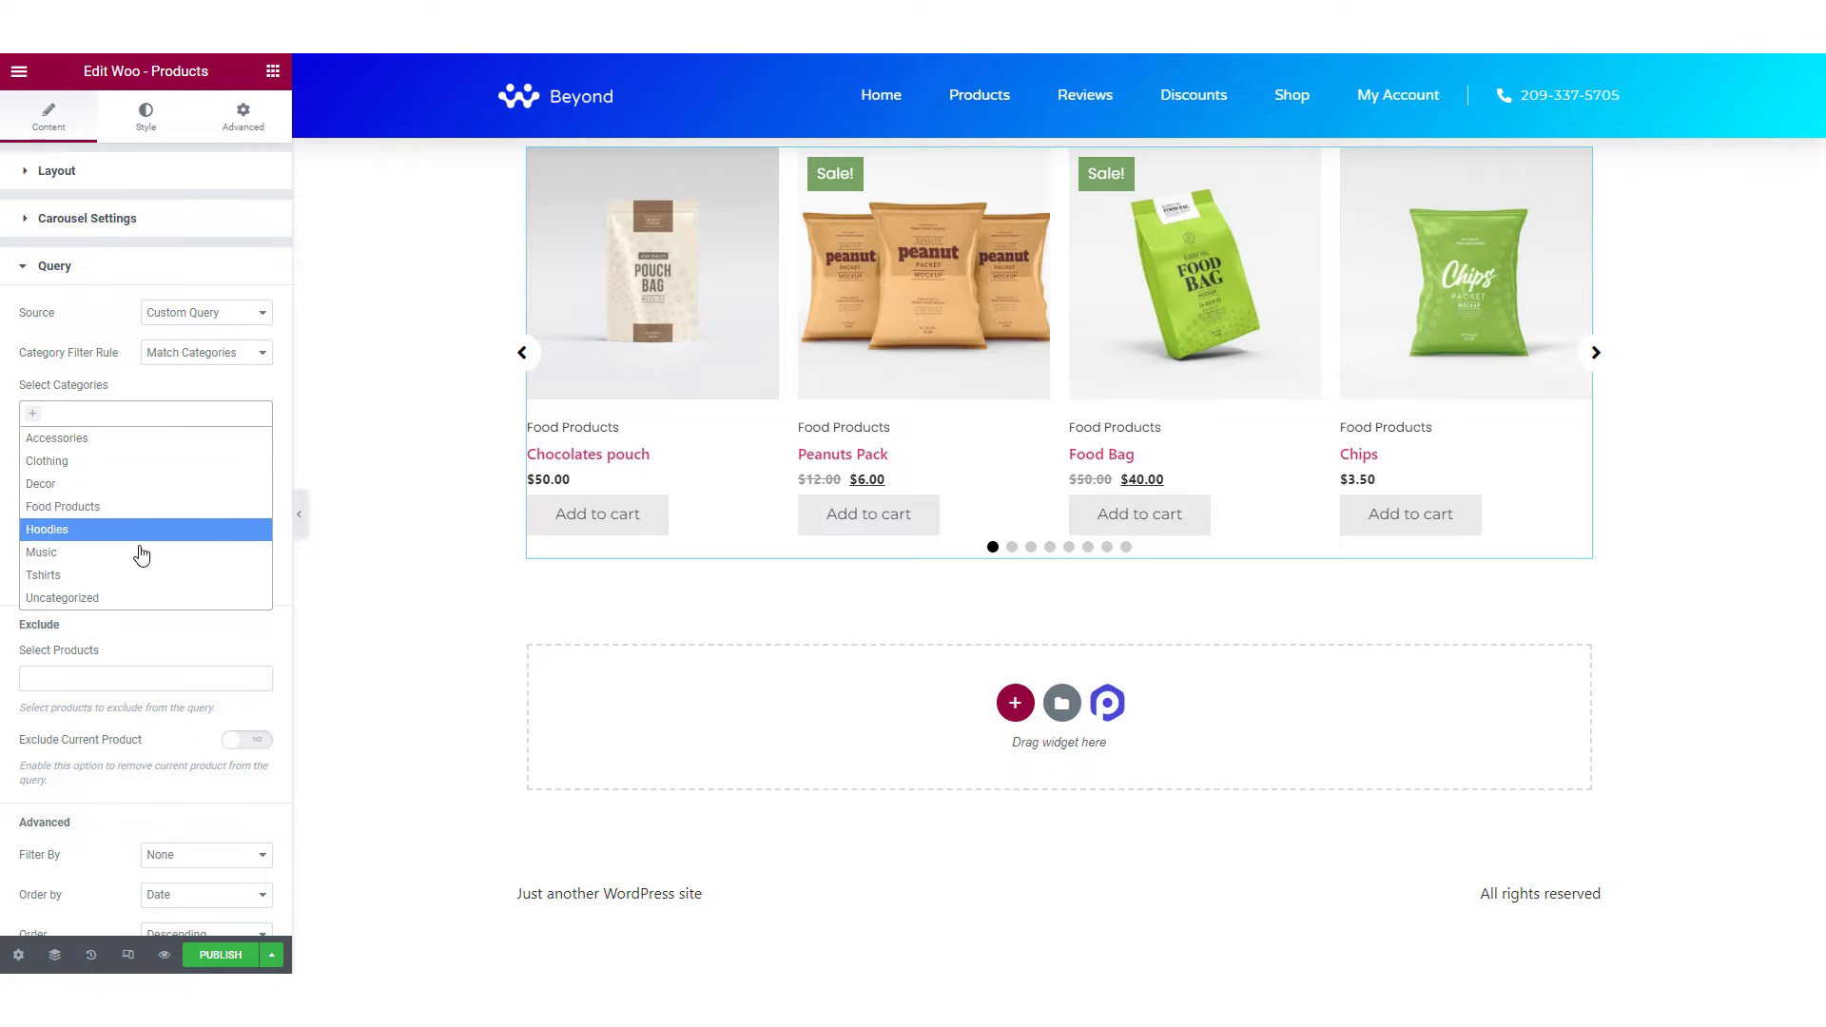
left_click(137, 509)
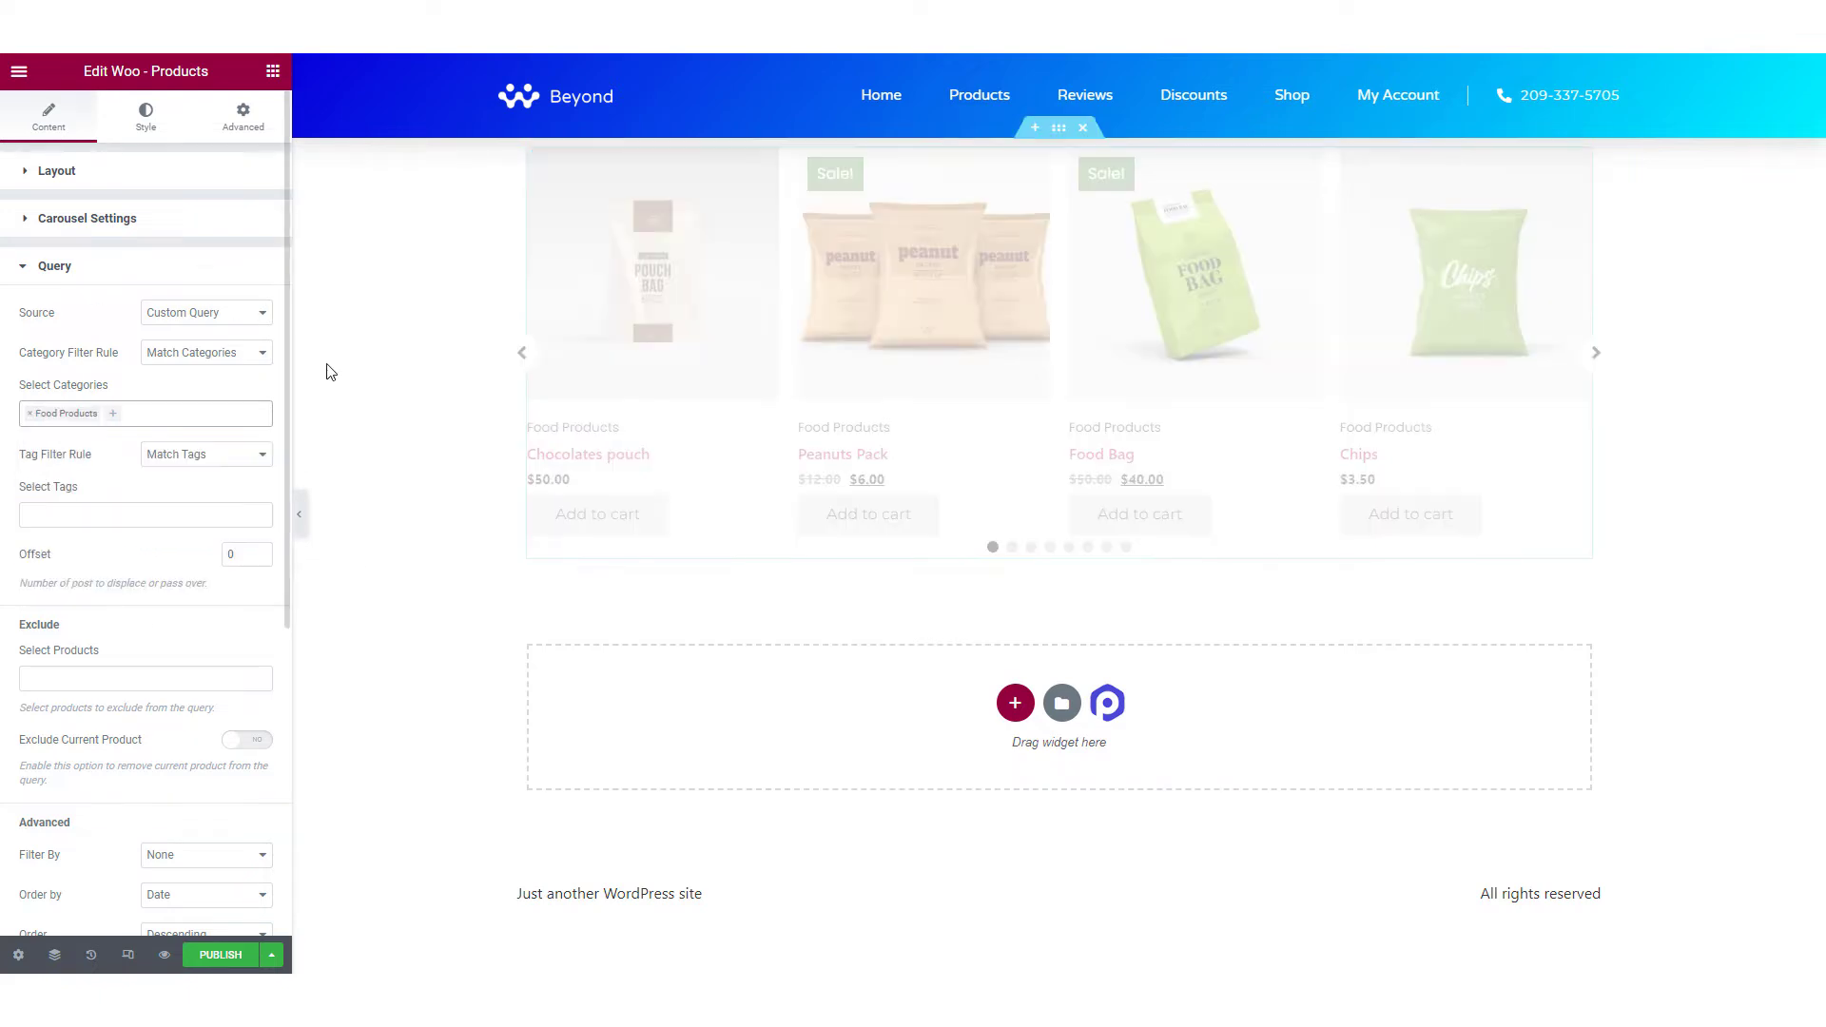
left_click(1596, 354)
left_click(1596, 354)
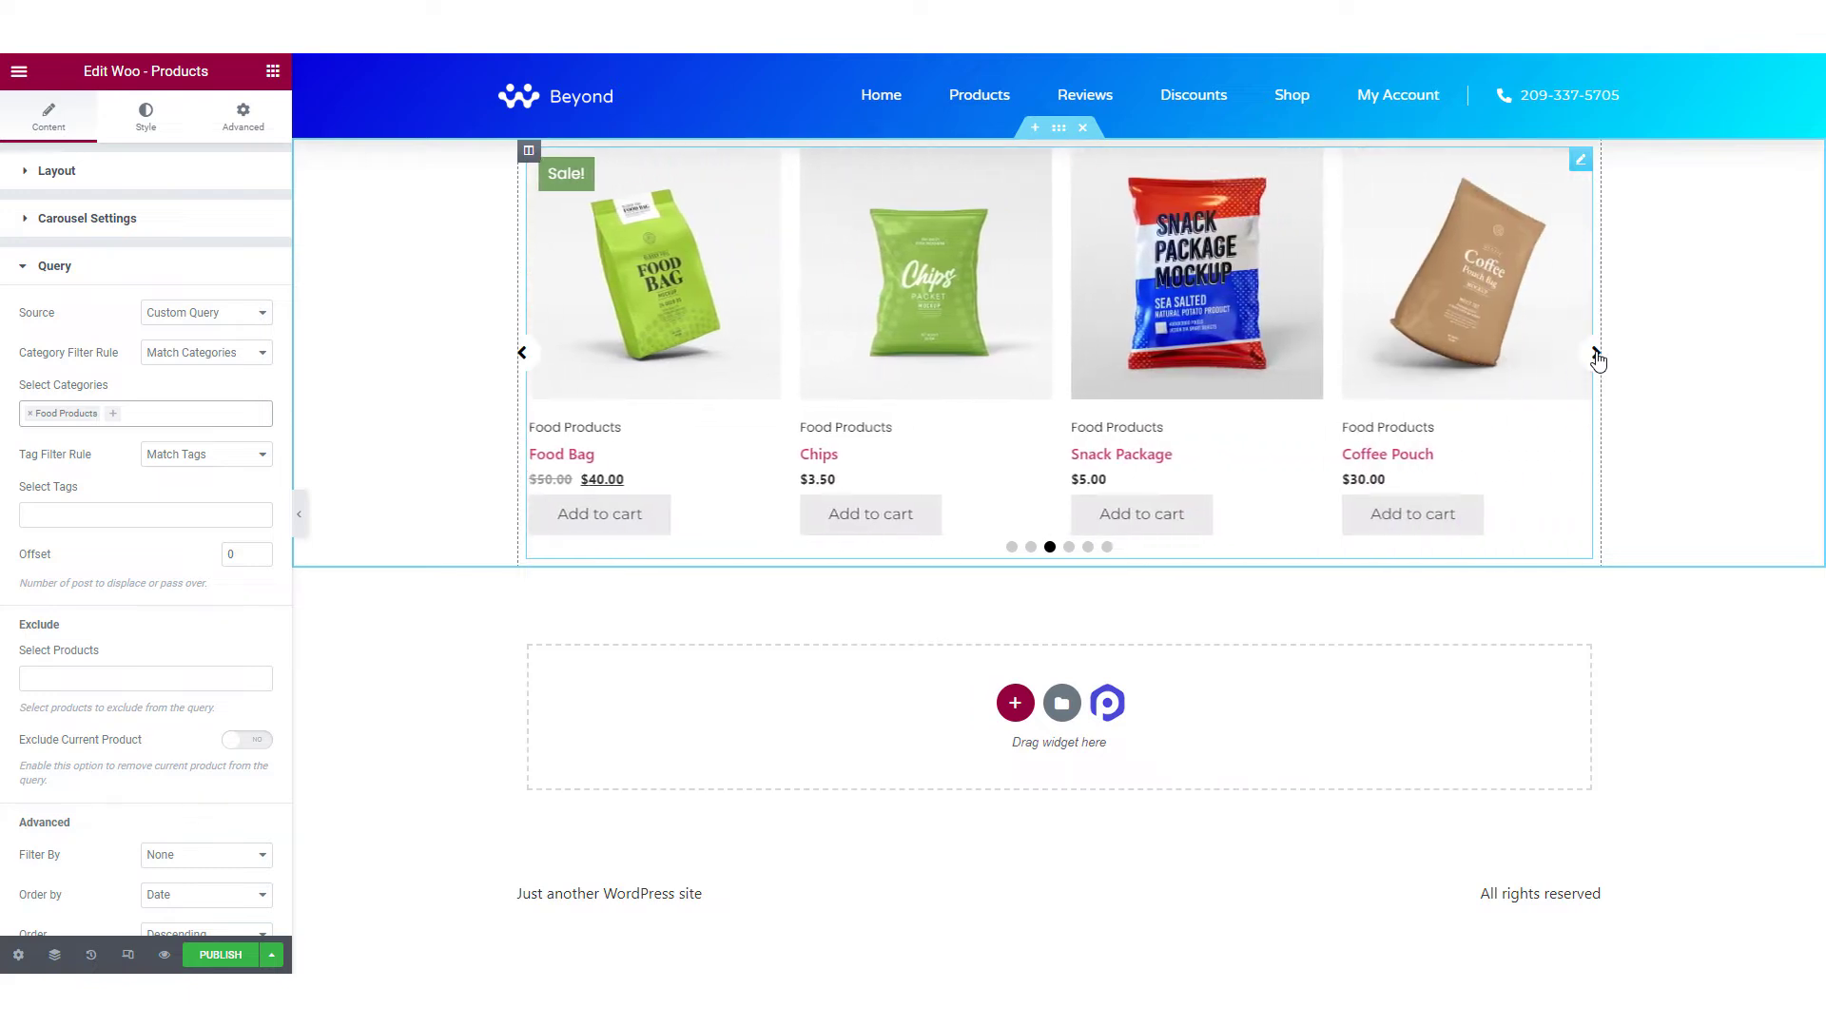
left_click(1596, 354)
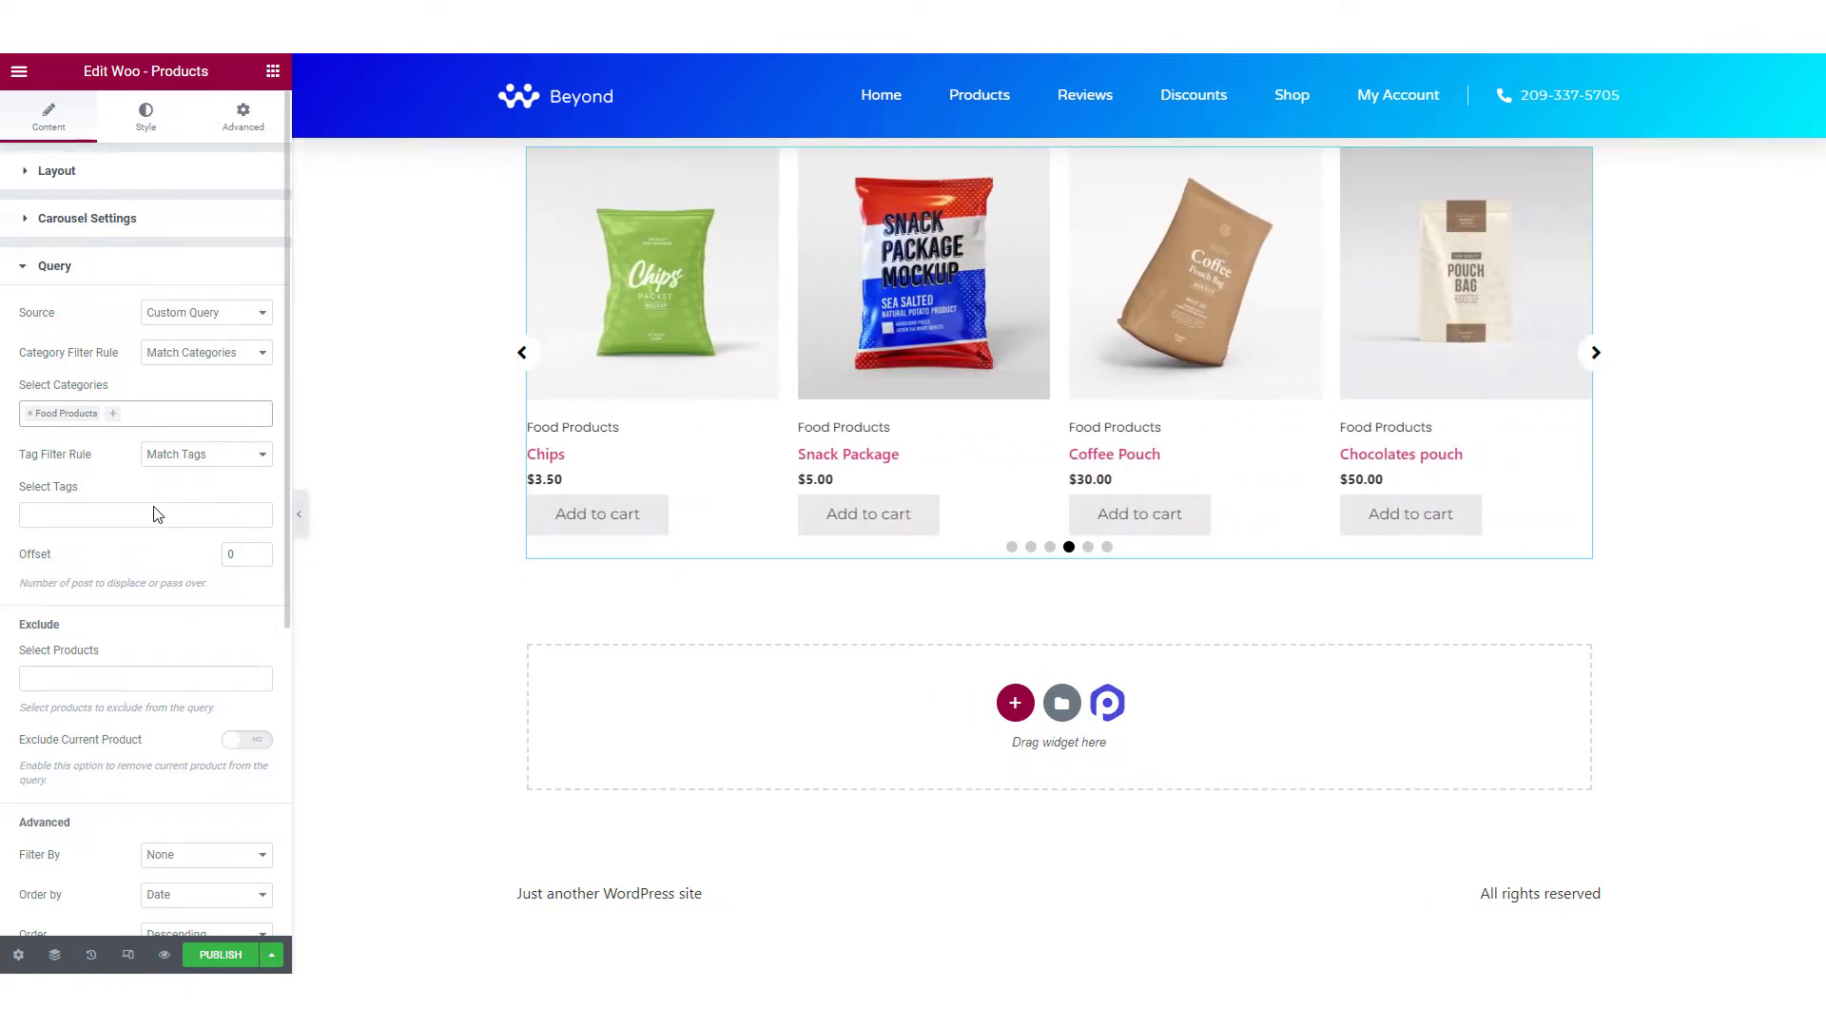
scroll(105, 653, "down", 4)
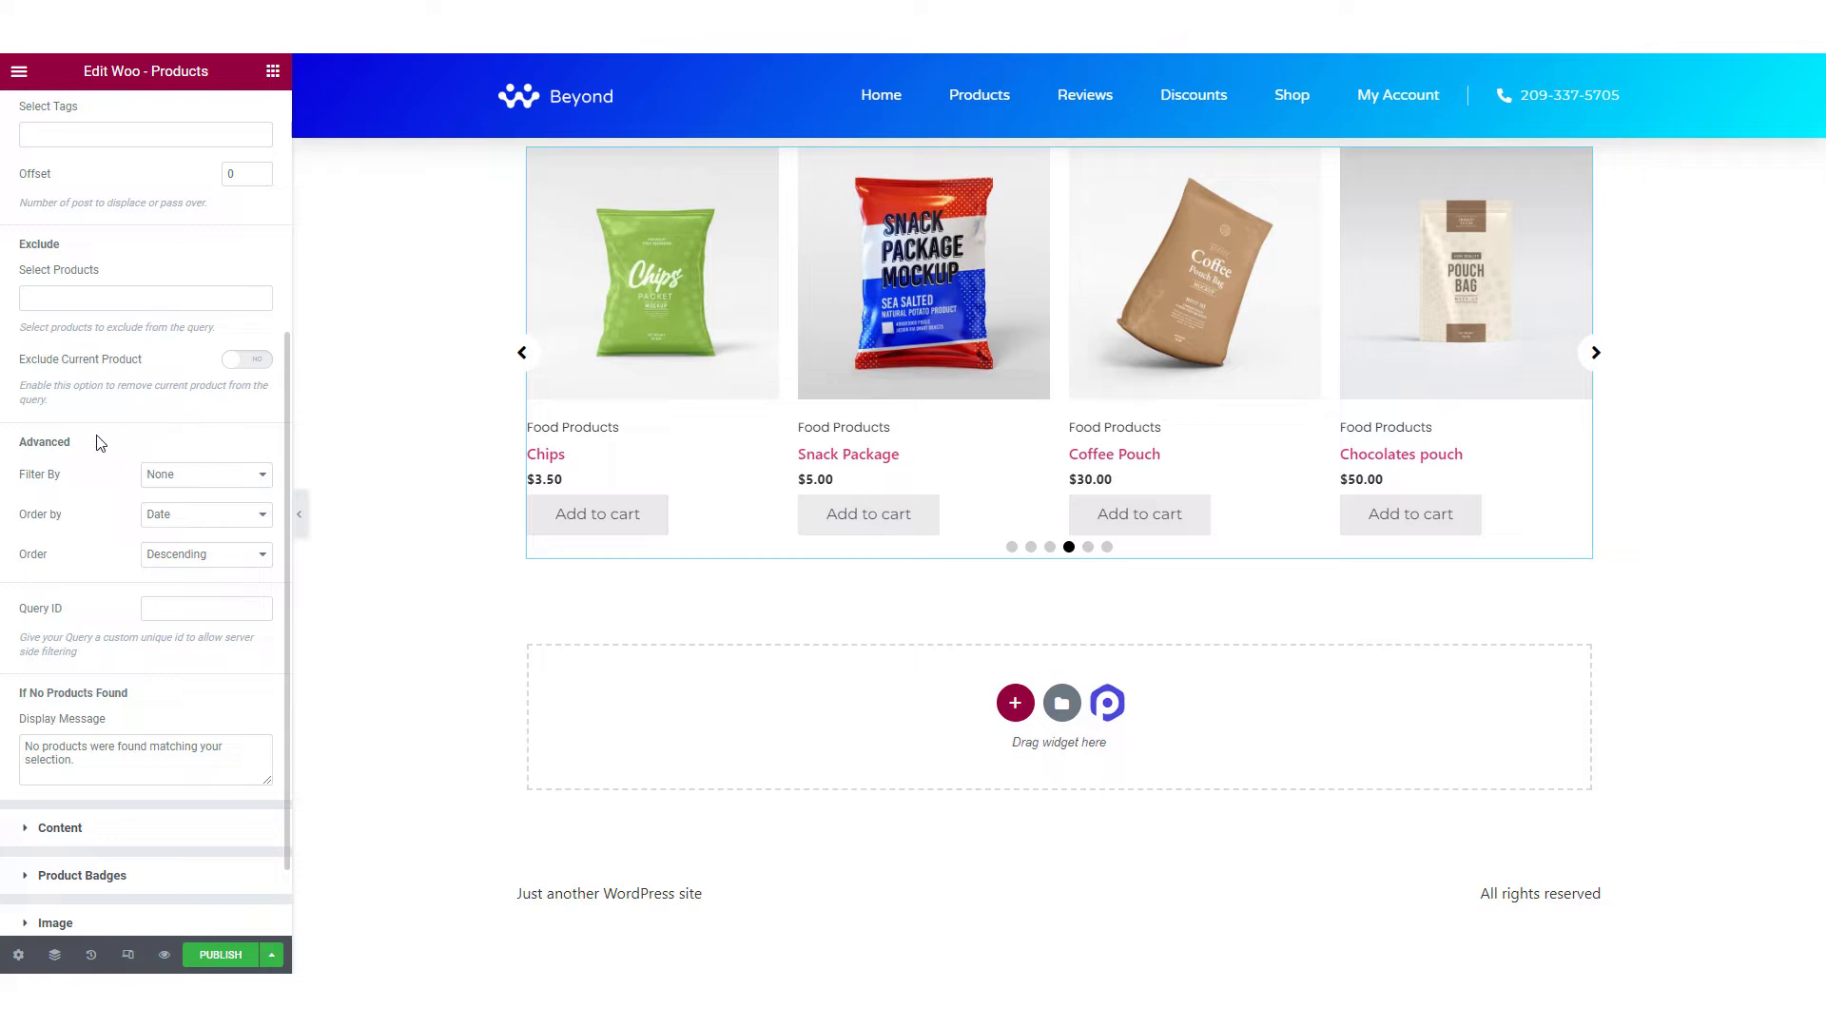
left_click(172, 473)
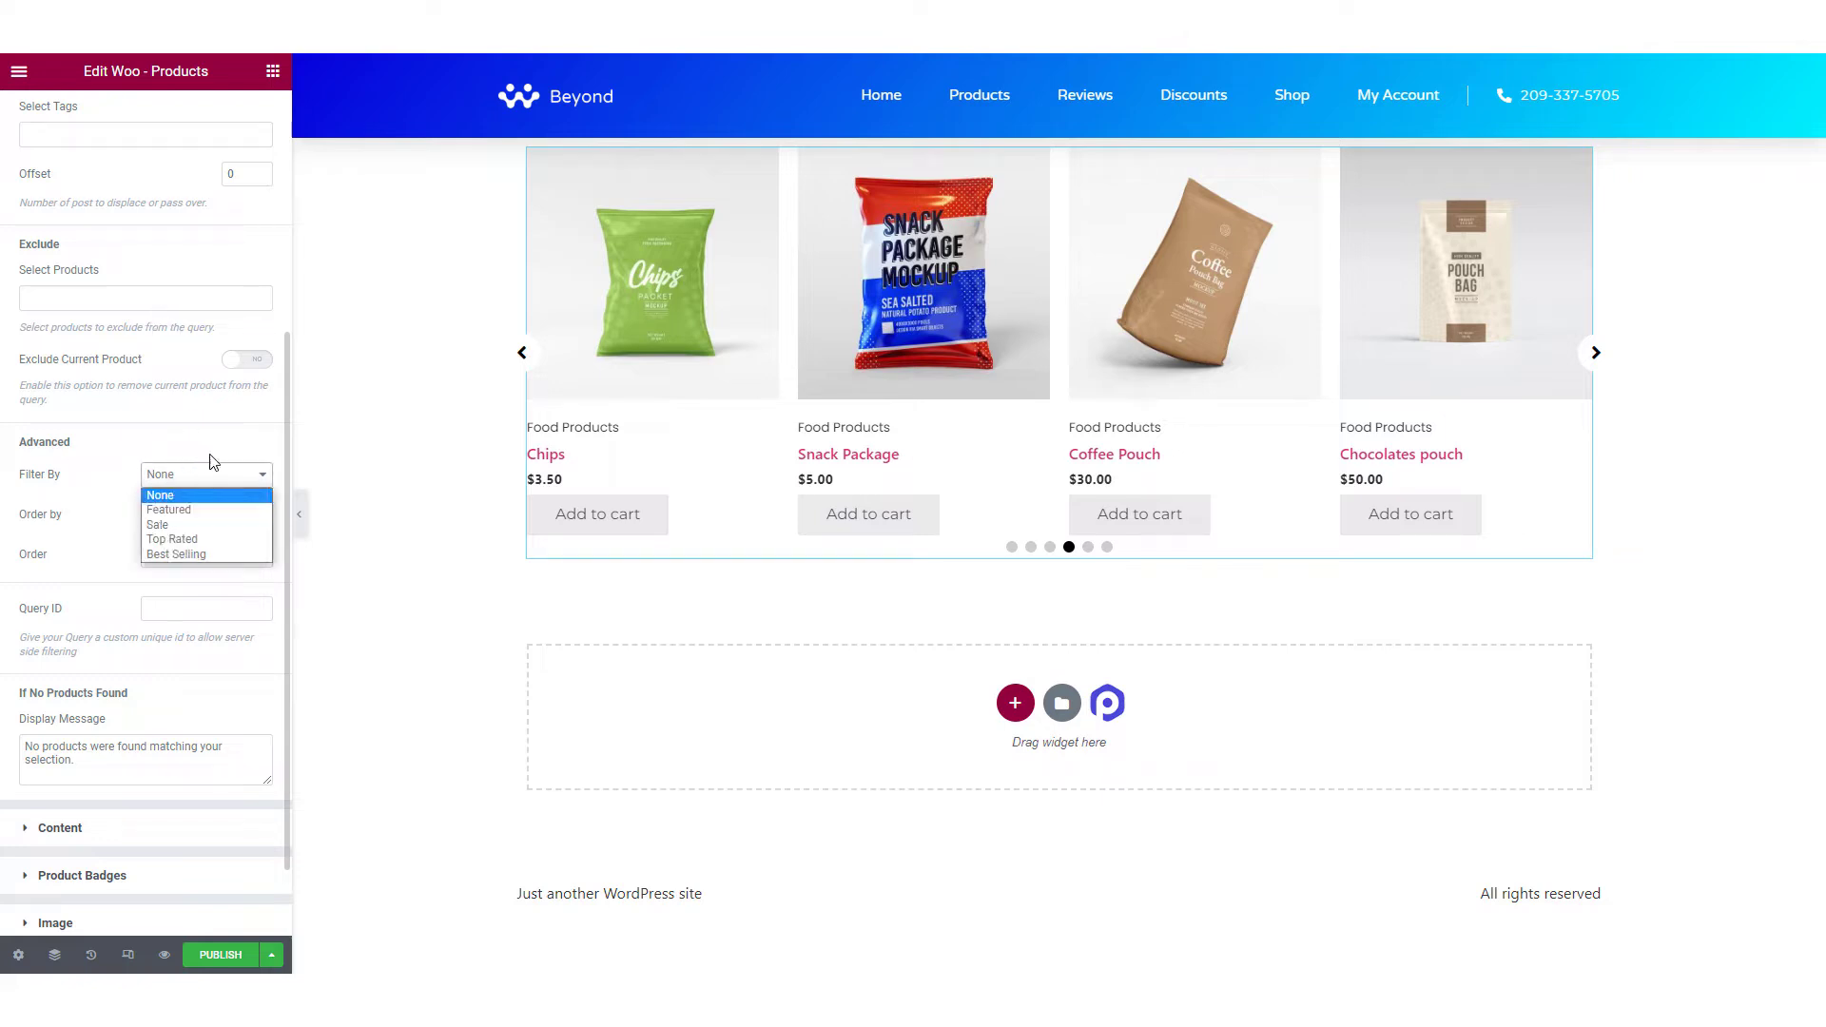
left_click(46, 554)
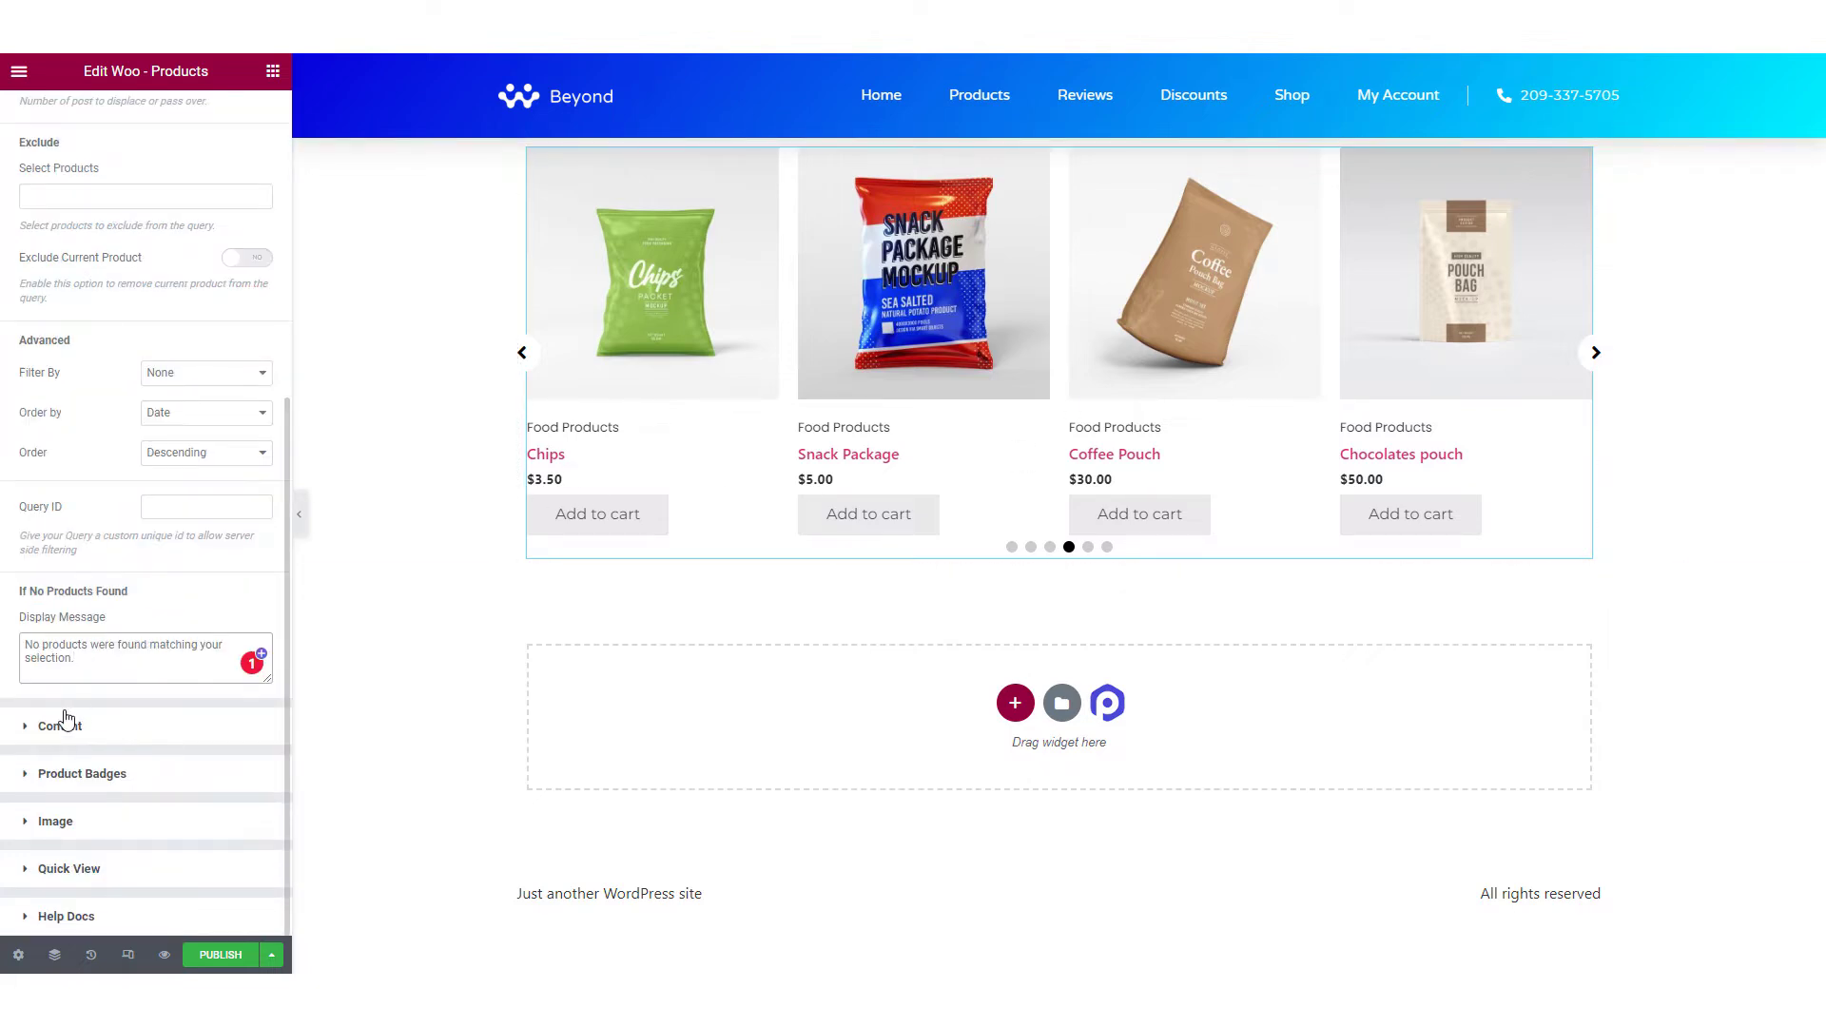
Hide the category, ratings and Add to Cart button in the products' content settings.
left_click(65, 723)
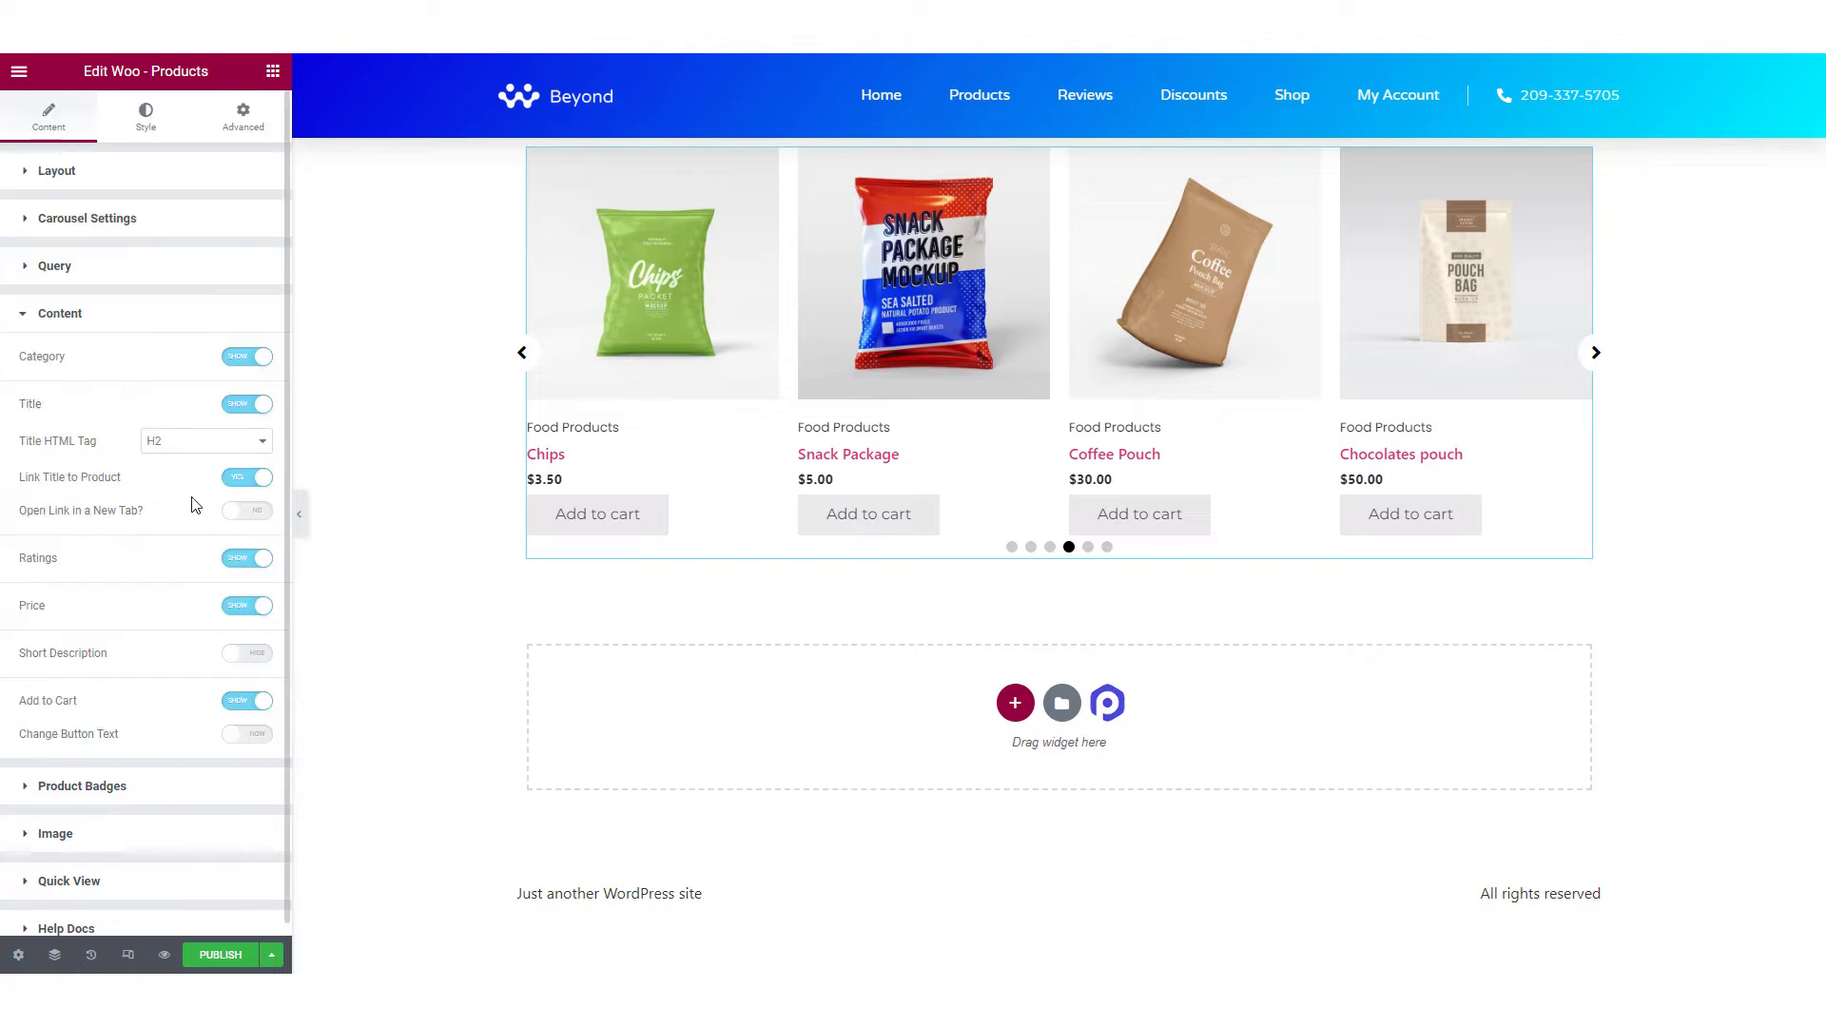
left_click(247, 357)
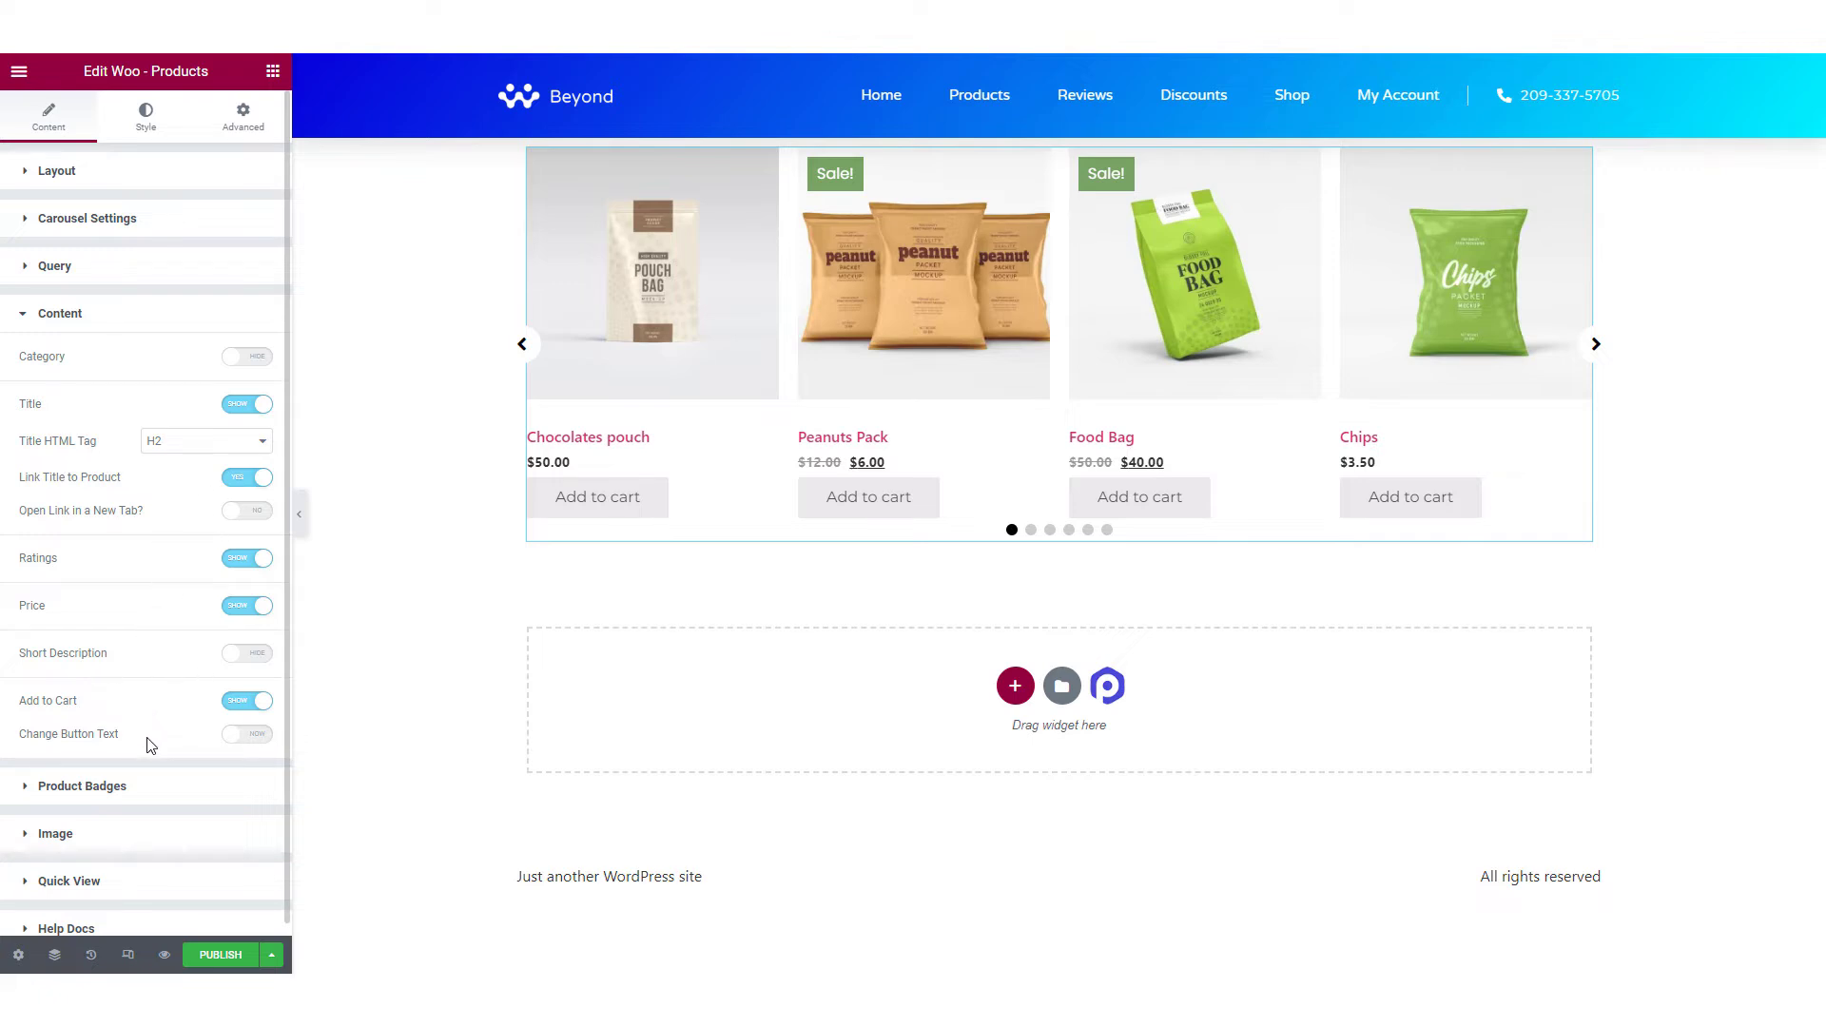
left_click(247, 561)
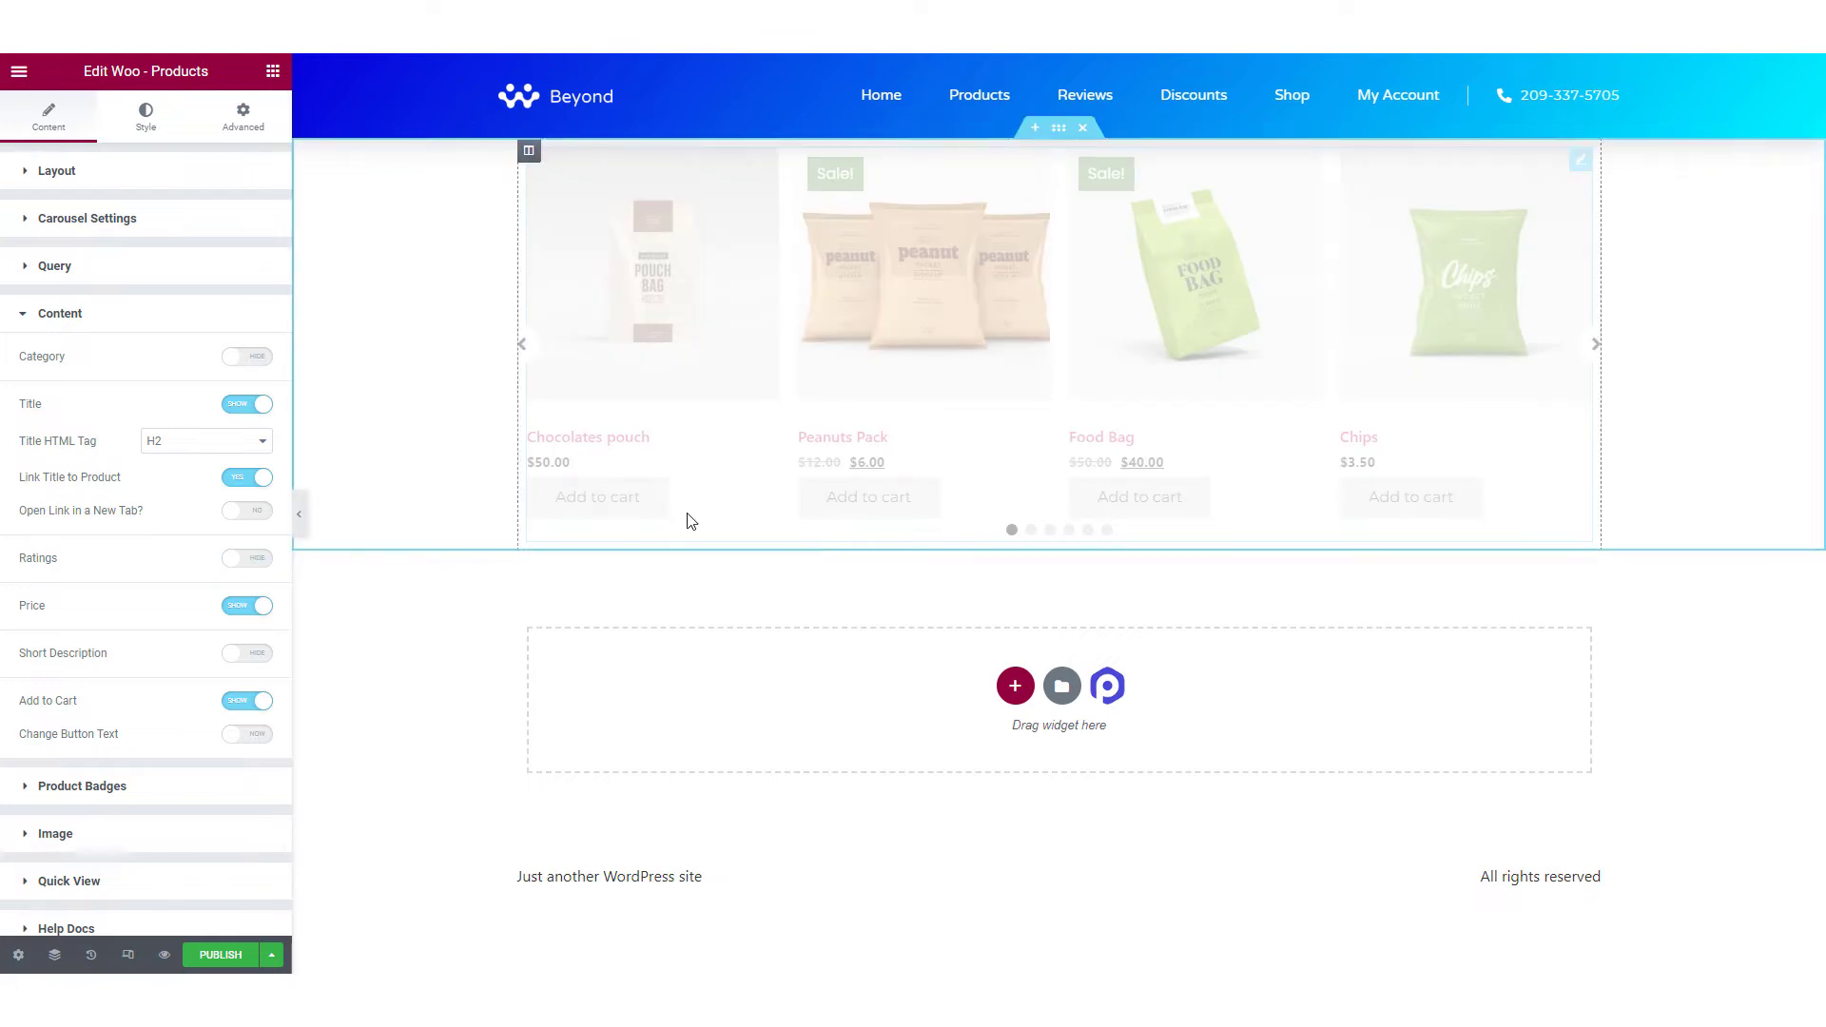
left_click(258, 704)
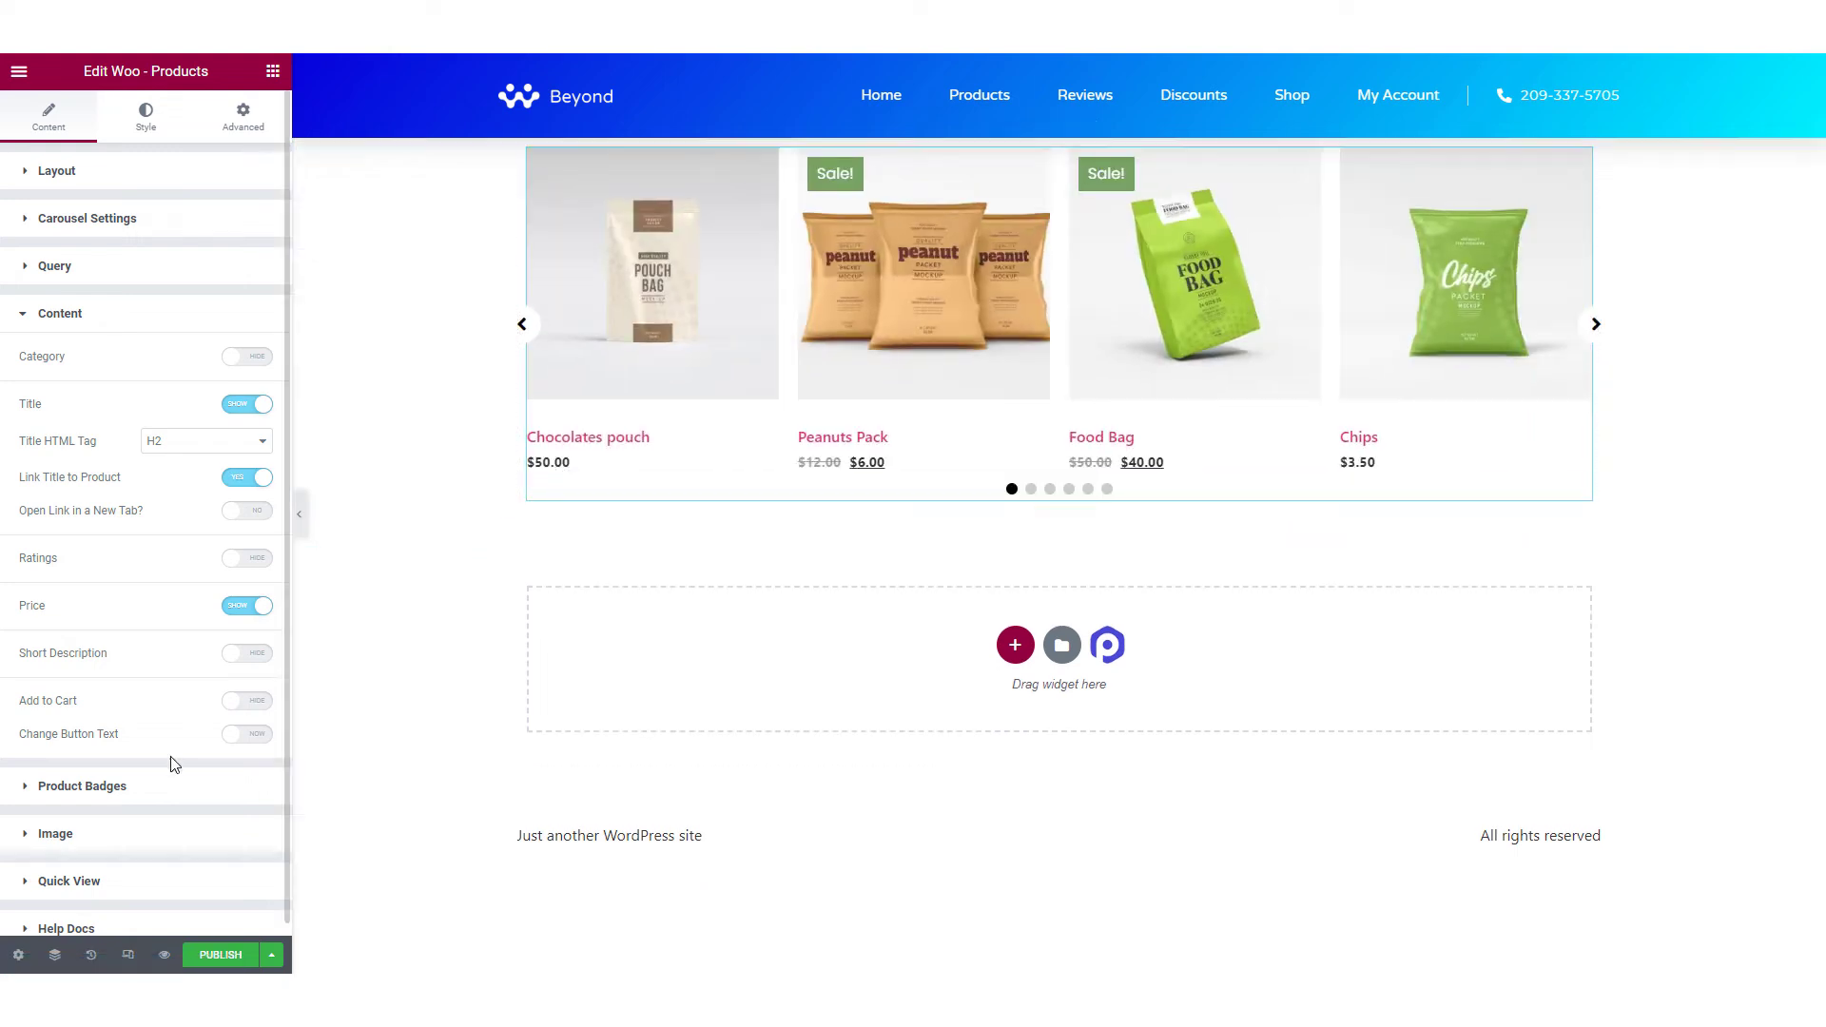
Enter "Sale!" as the custom text of the sale badge, leaving the Best Selling badge position at None.
left_click(164, 787)
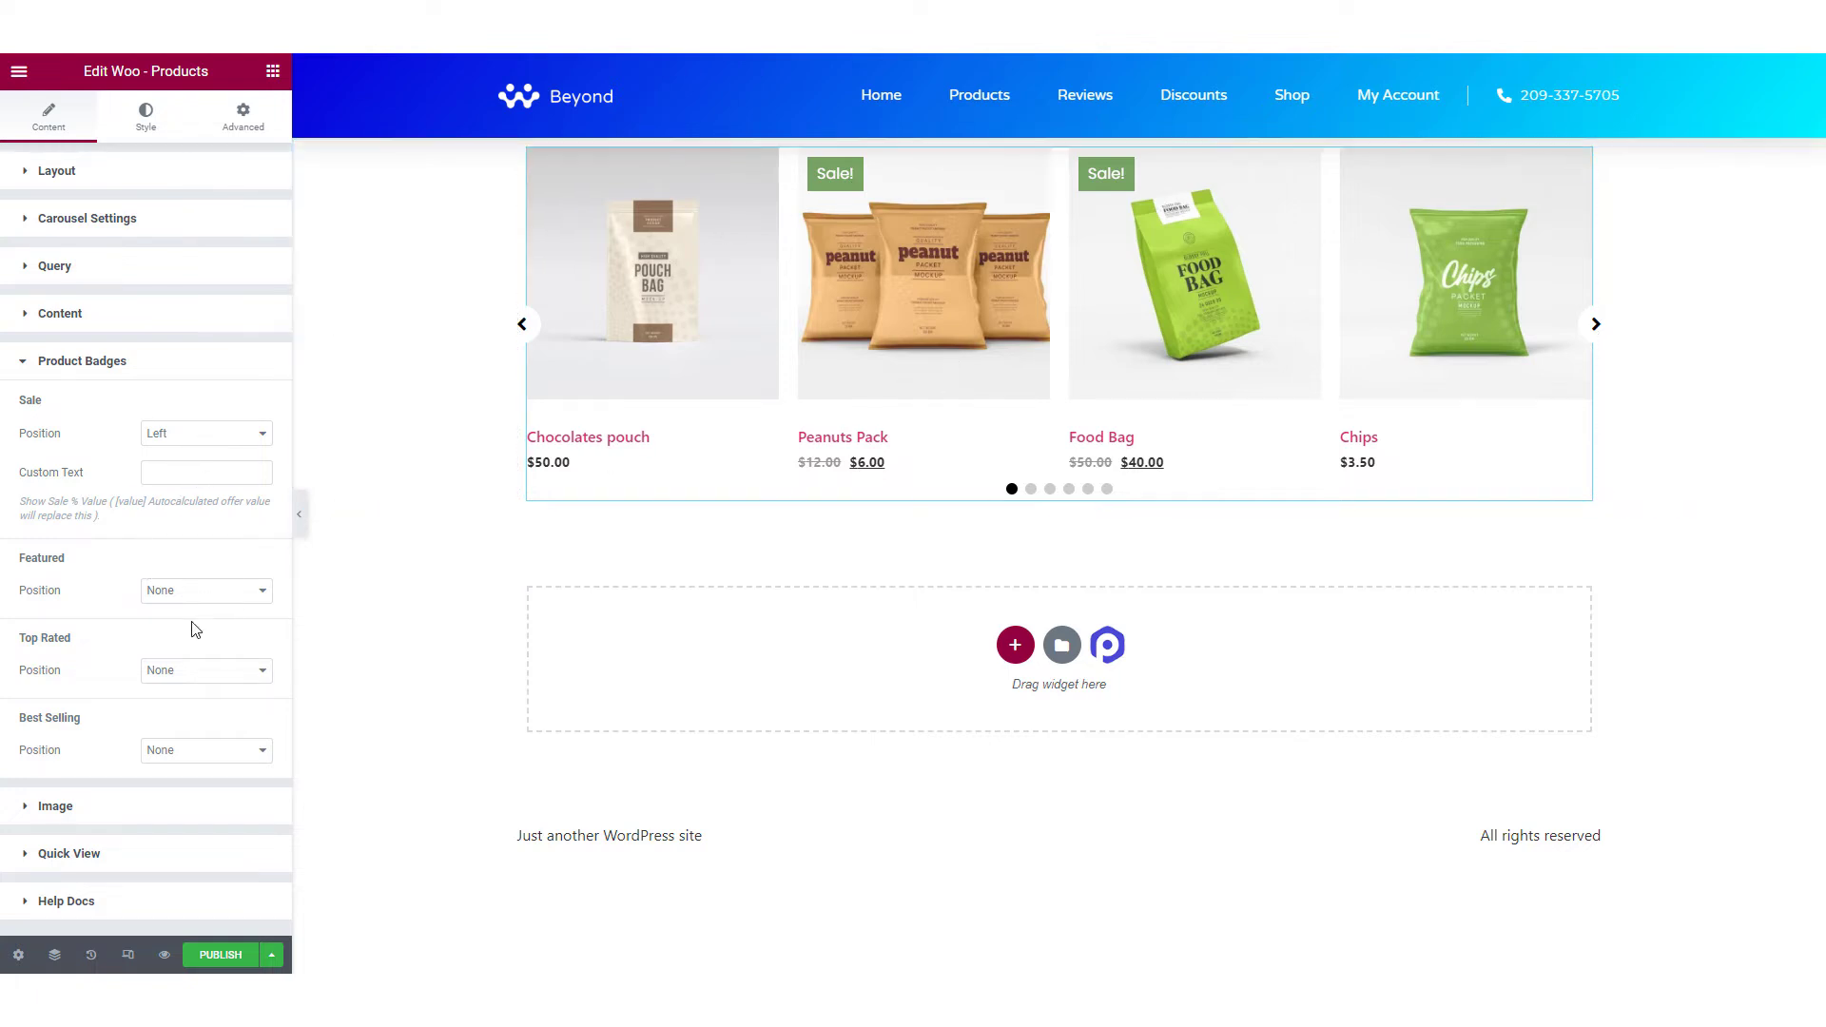
left_click(191, 751)
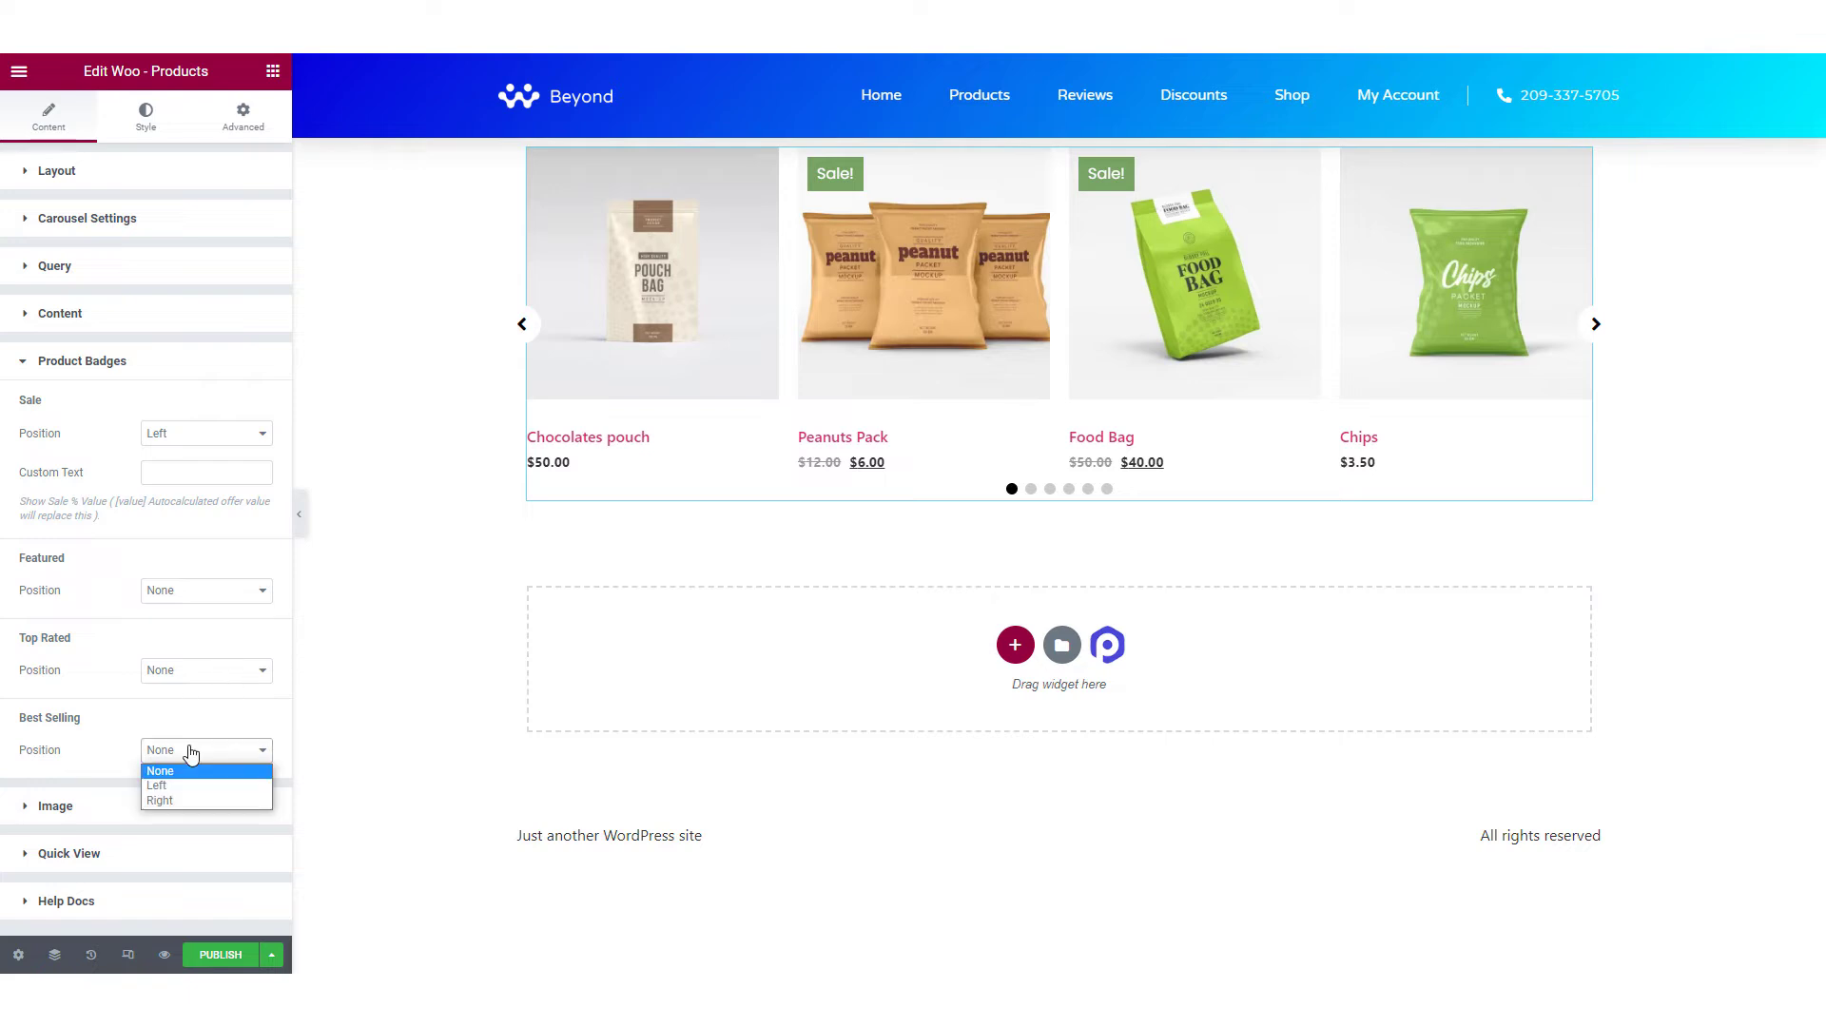
left_click(203, 472)
type("Sale!")
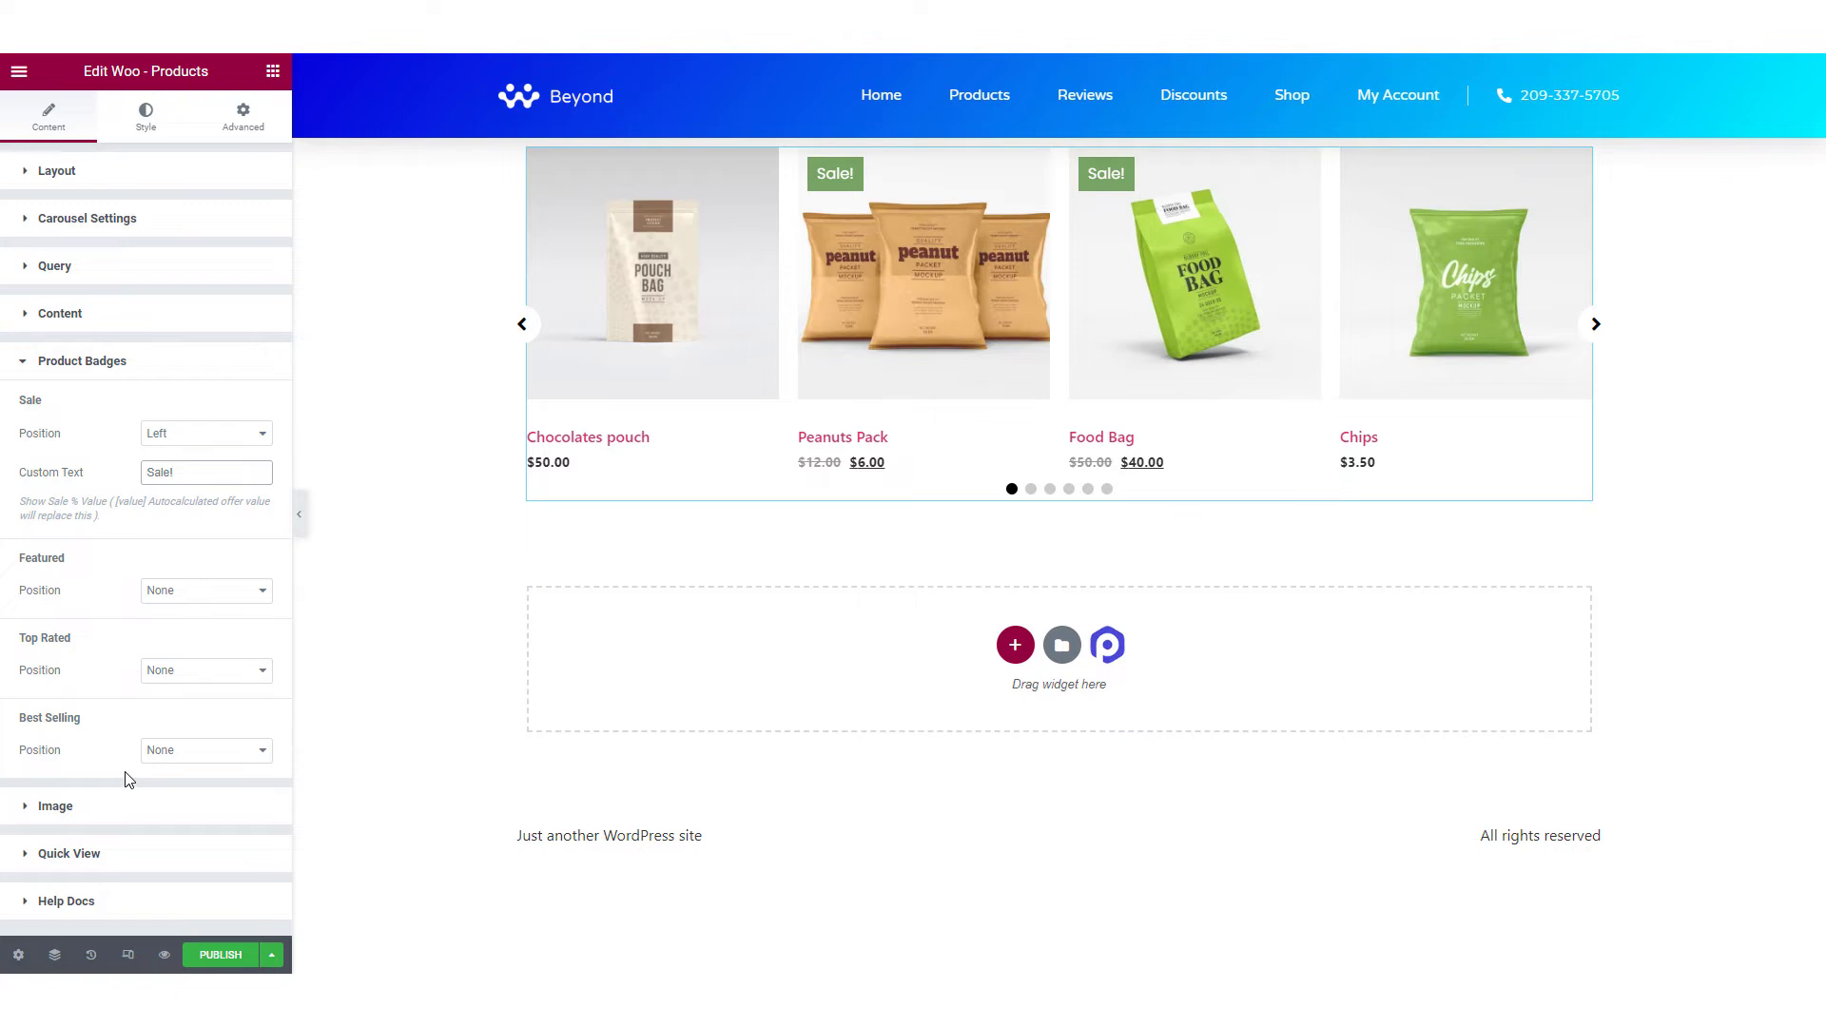
Set the product image size to Large - 1024 x 1024.
left_click(126, 805)
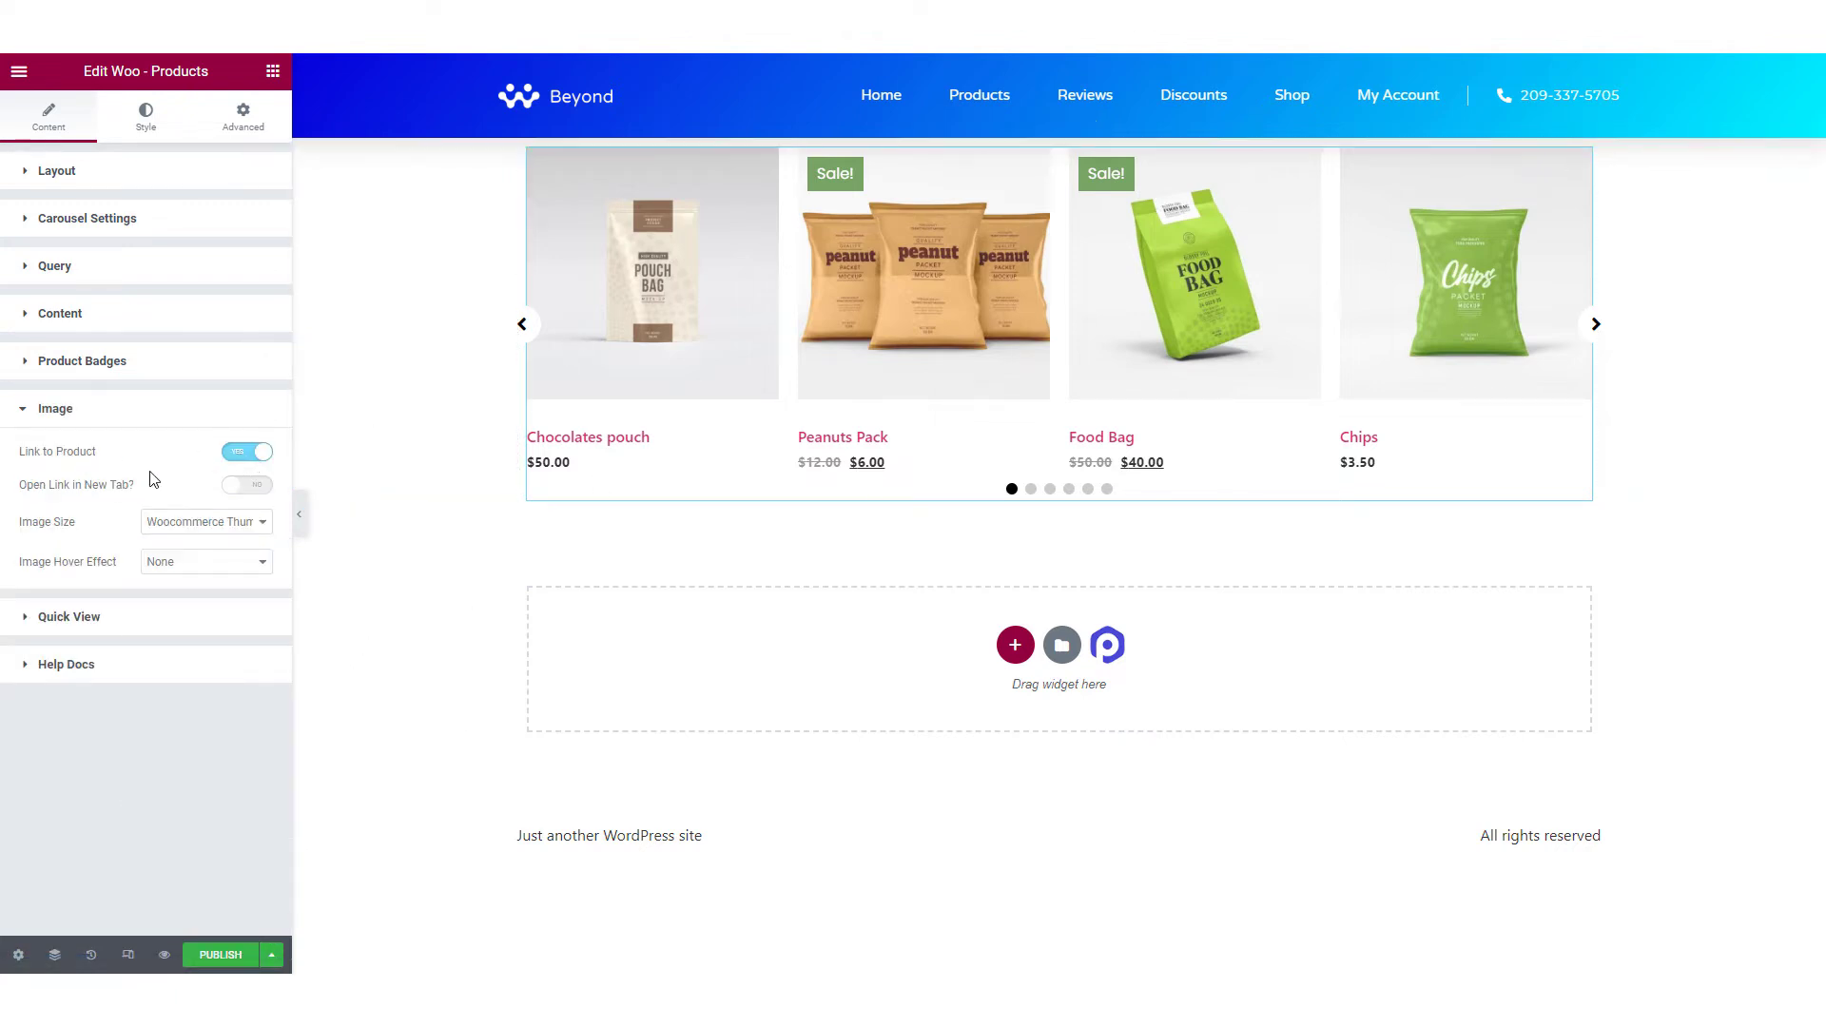
left_click(183, 525)
left_click(236, 582)
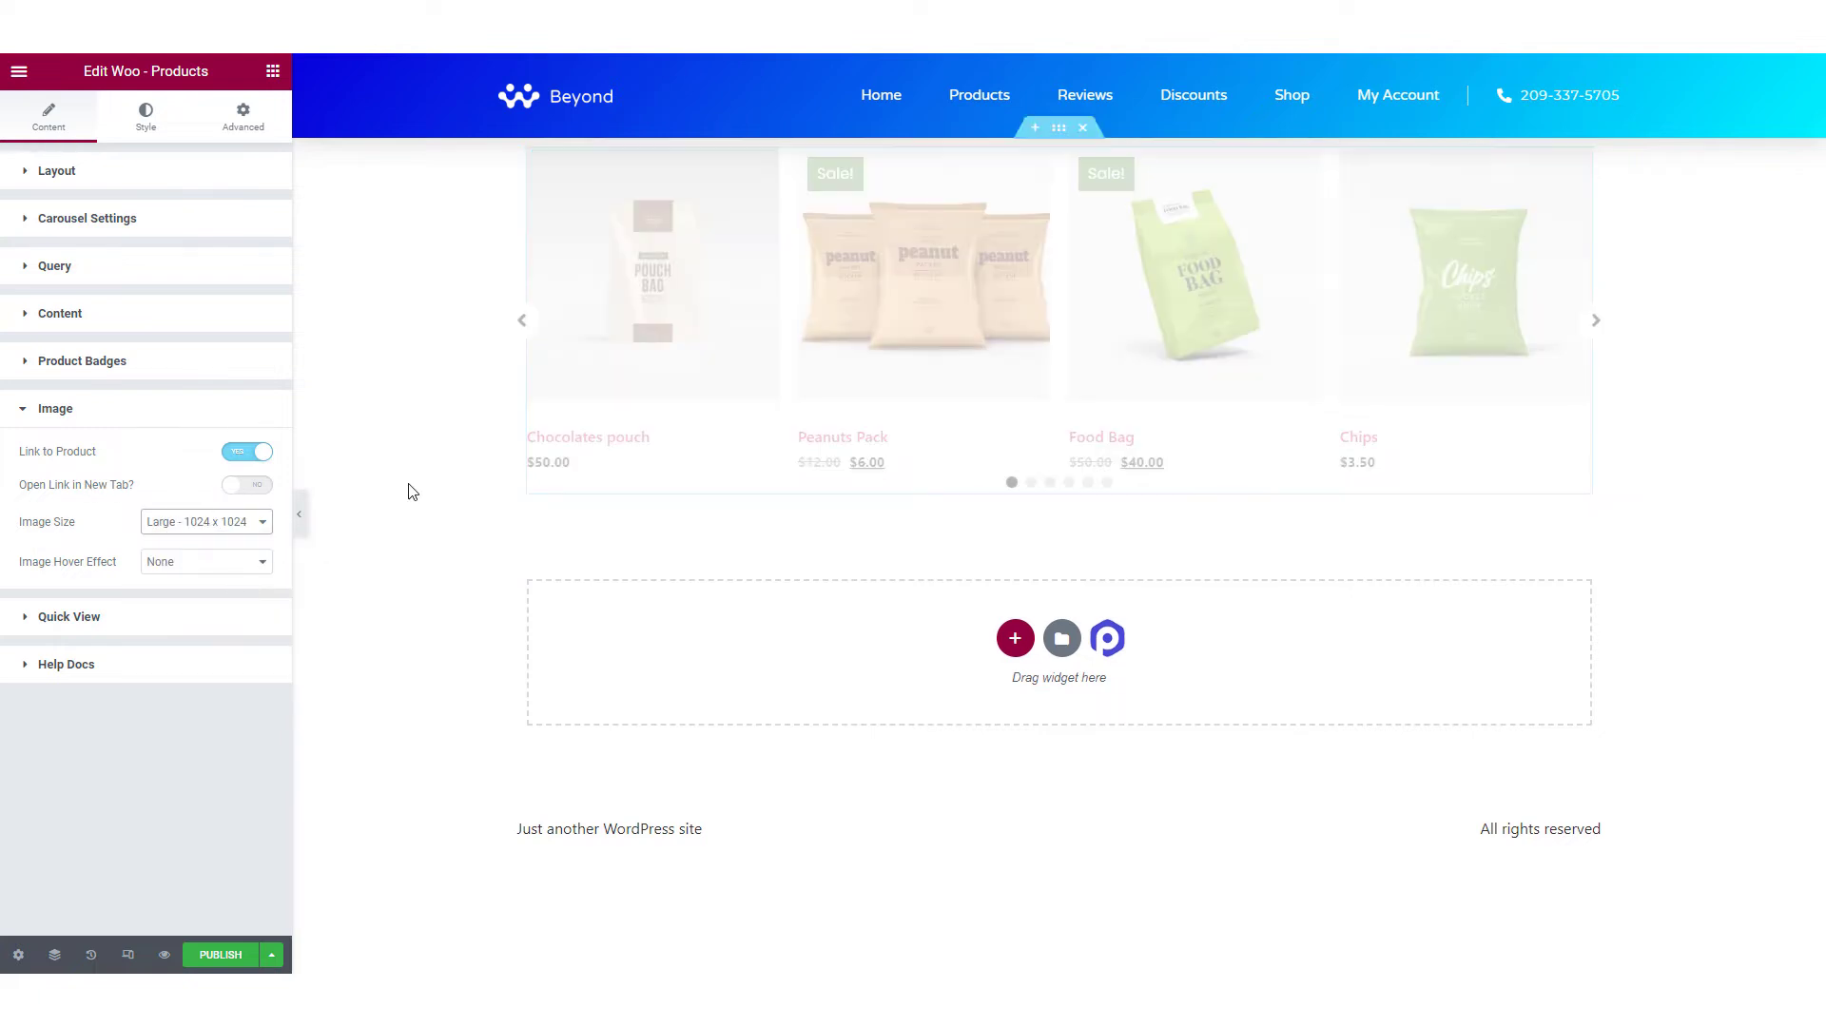
Set the product image size to the 150-pixel Thumbnail option and the image hover effect to Zoom Image.
left_click(194, 536)
left_click(199, 550)
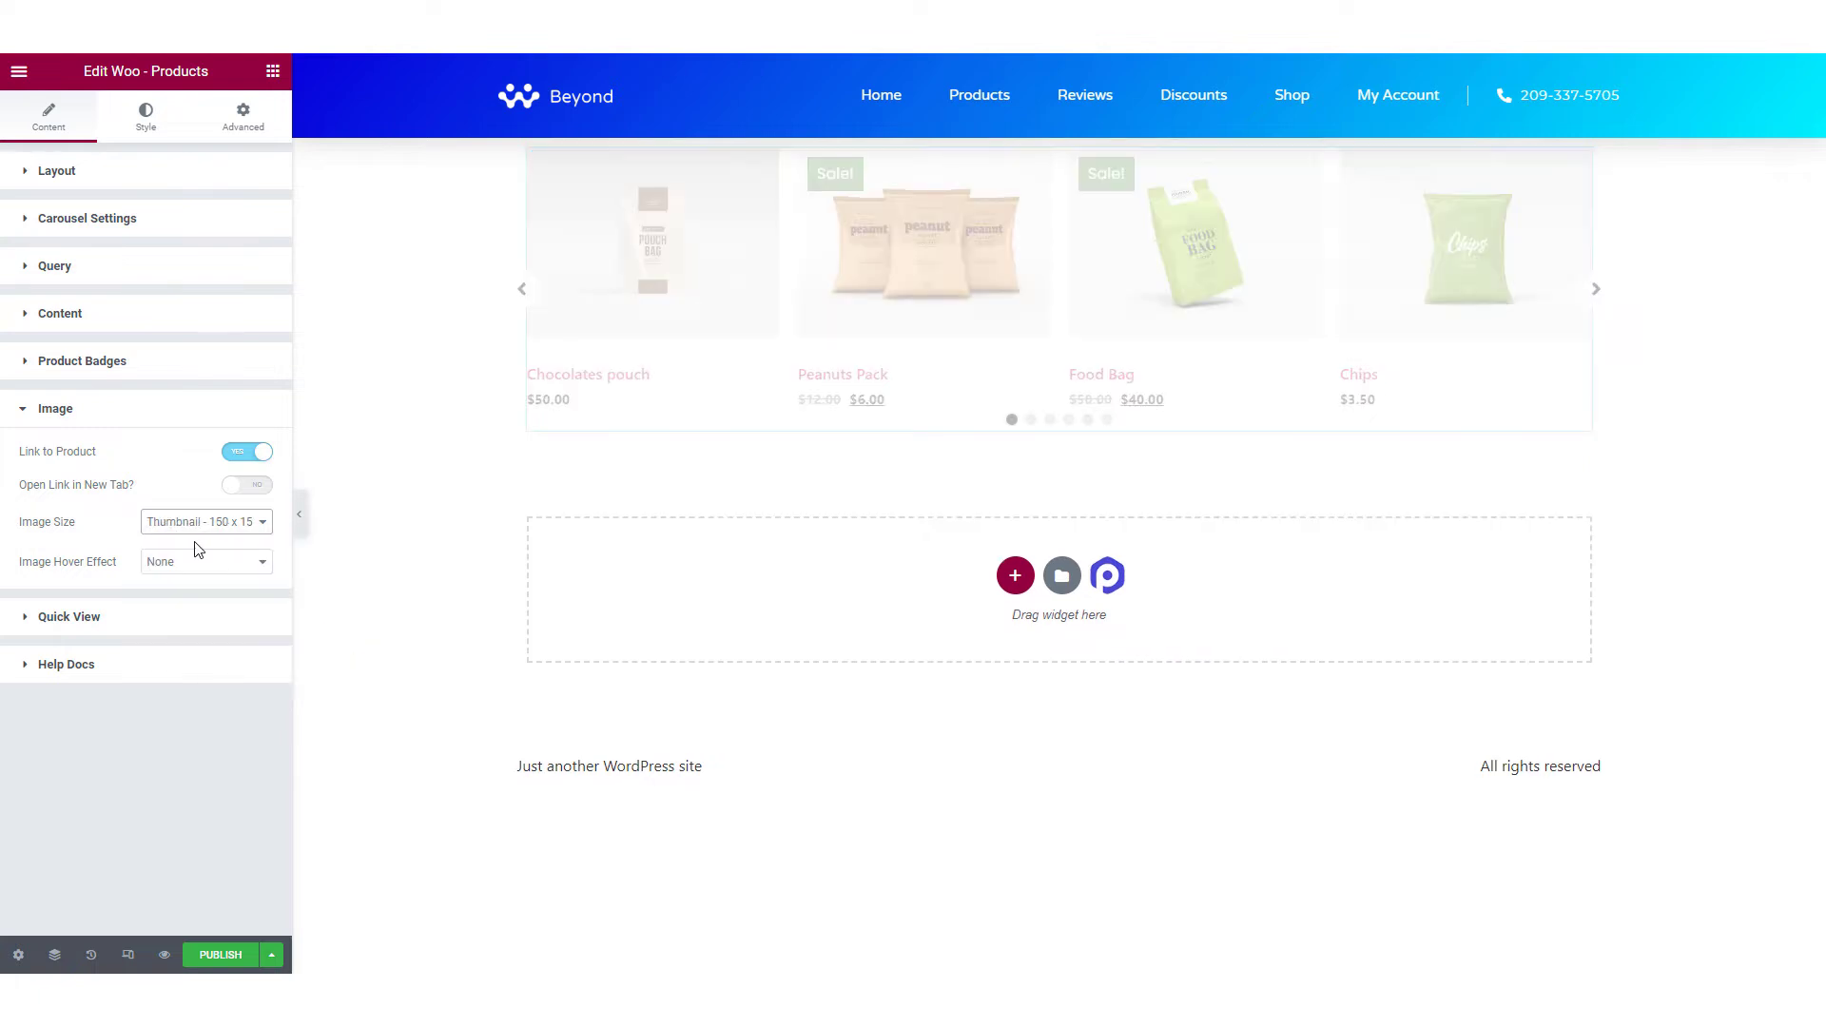
left_click(197, 562)
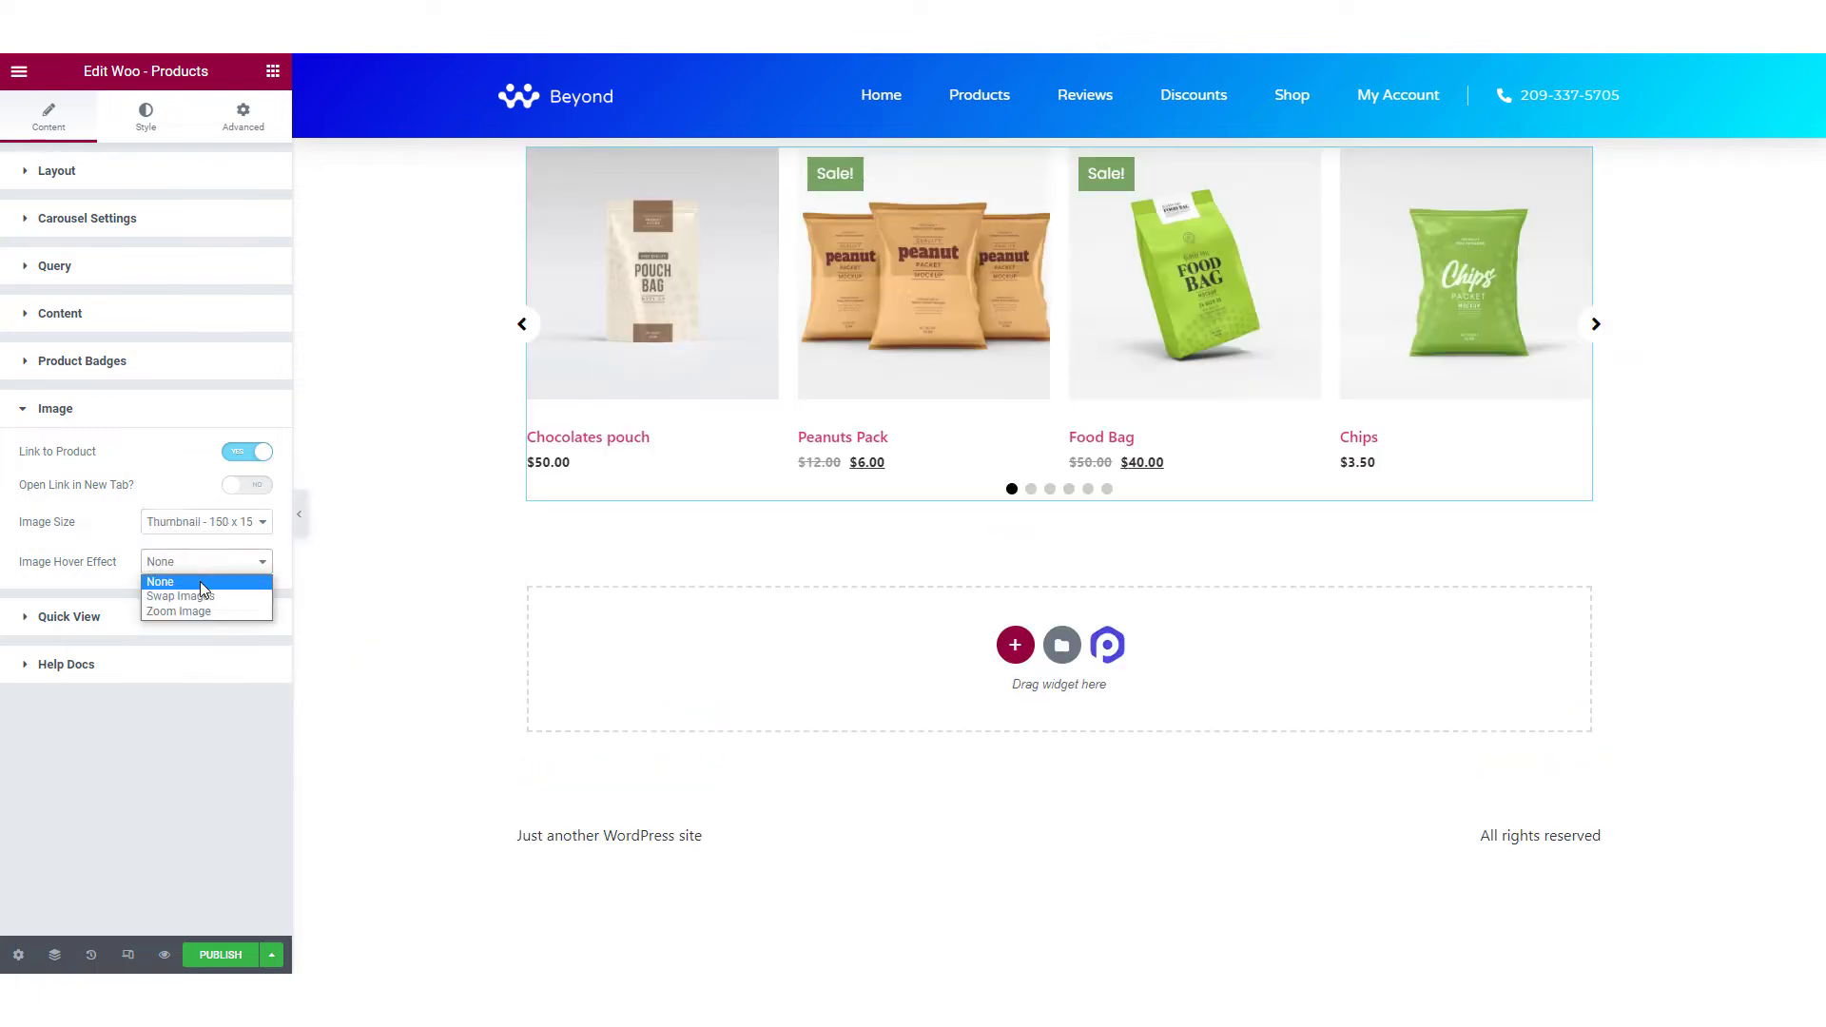
left_click(203, 607)
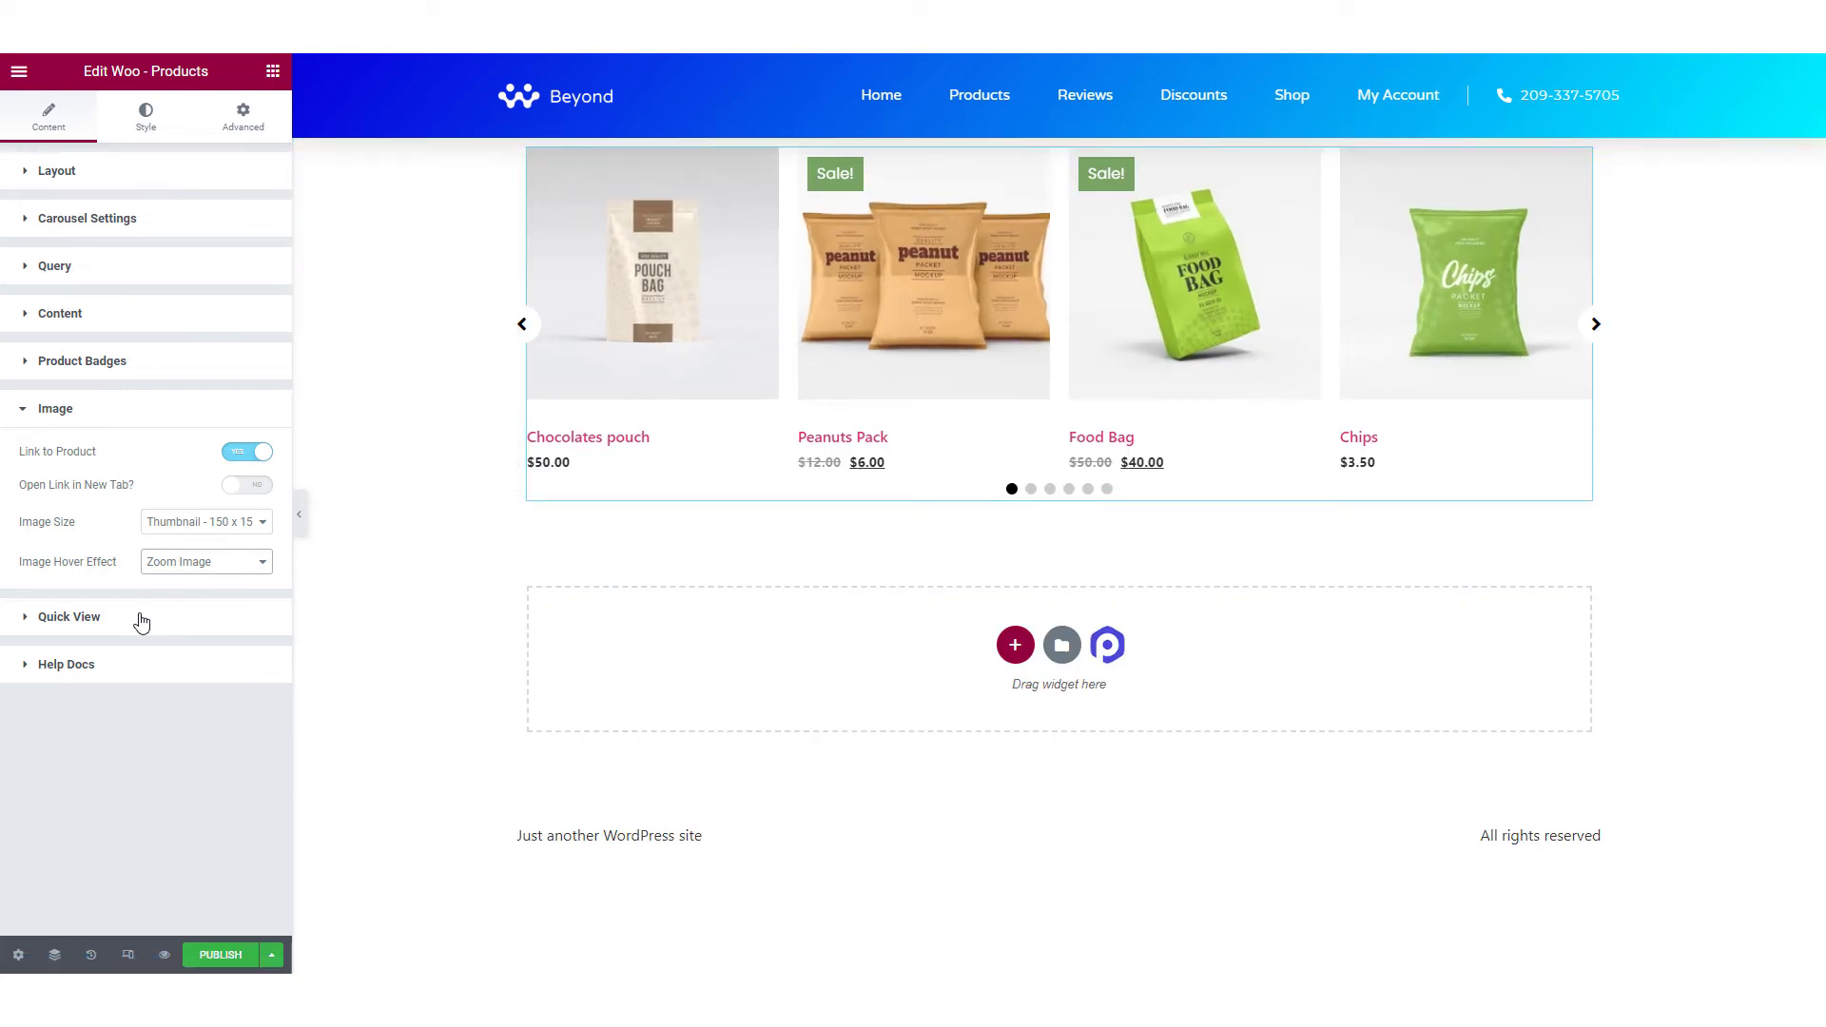
Enable Quick View for the products and preview the Chocolates pouch in its popup.
left_click(240, 623)
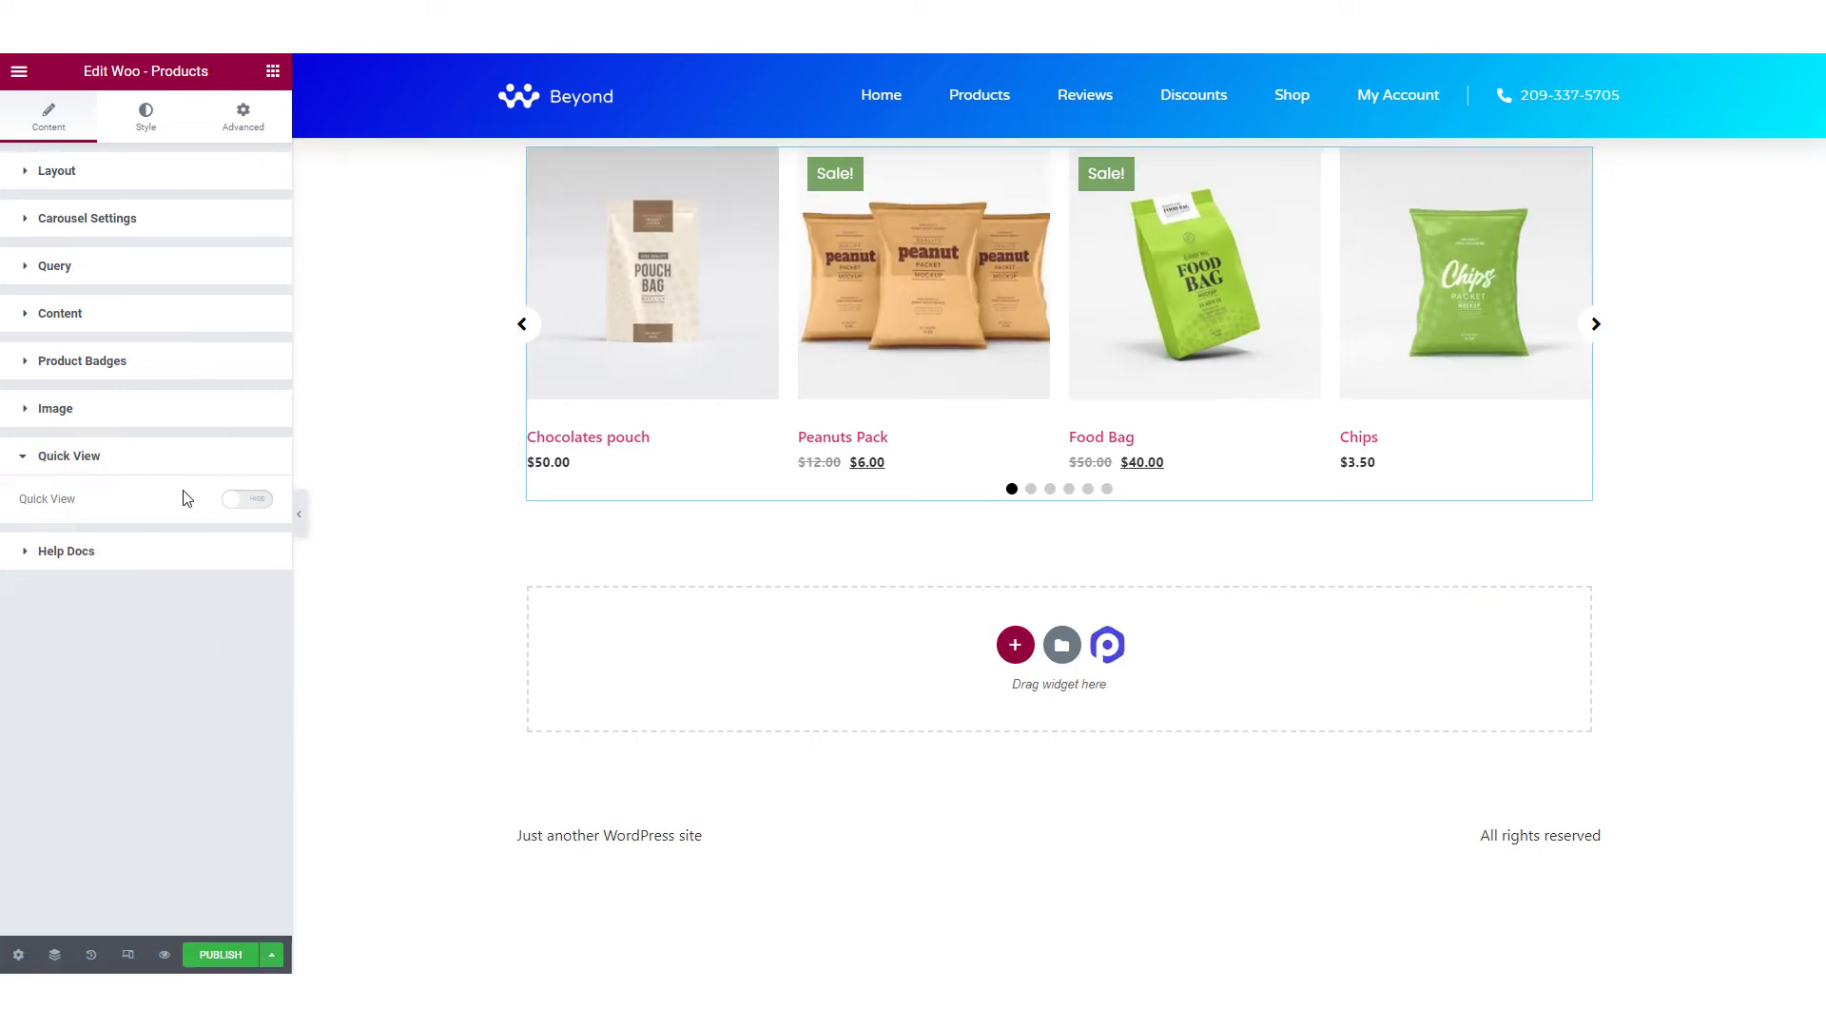
left_click(249, 500)
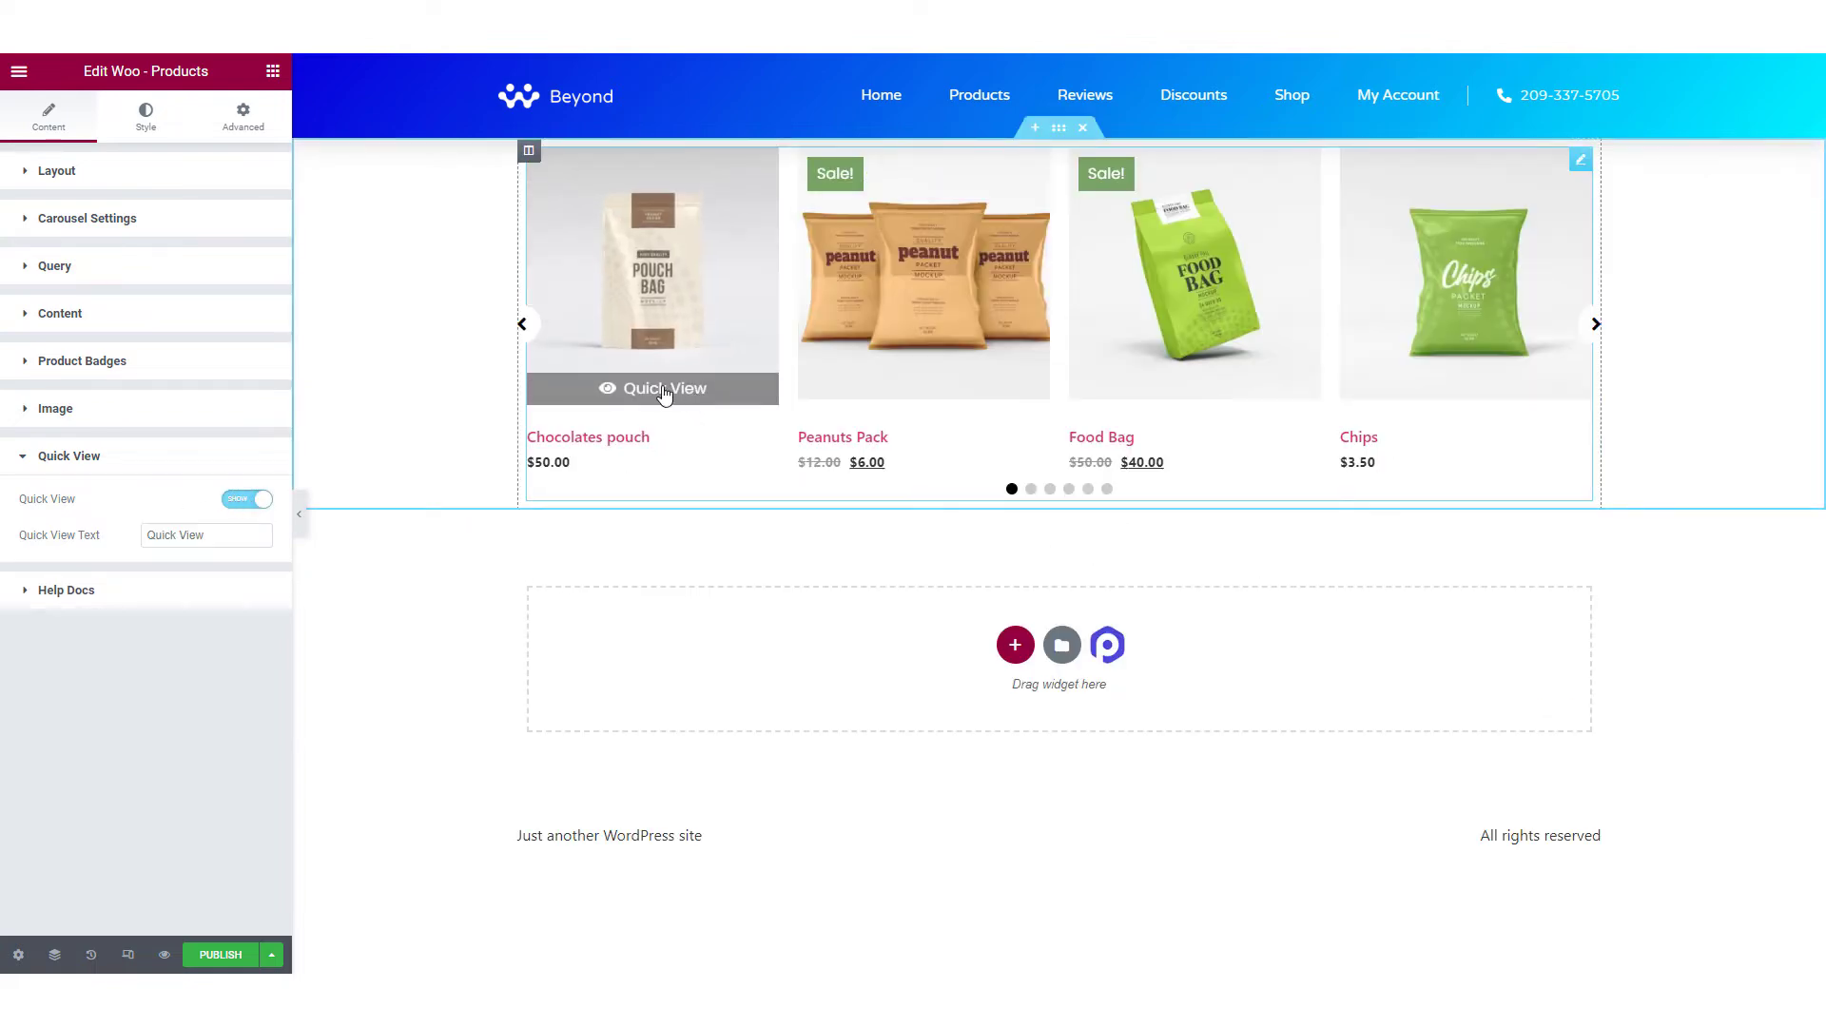
left_click(664, 390)
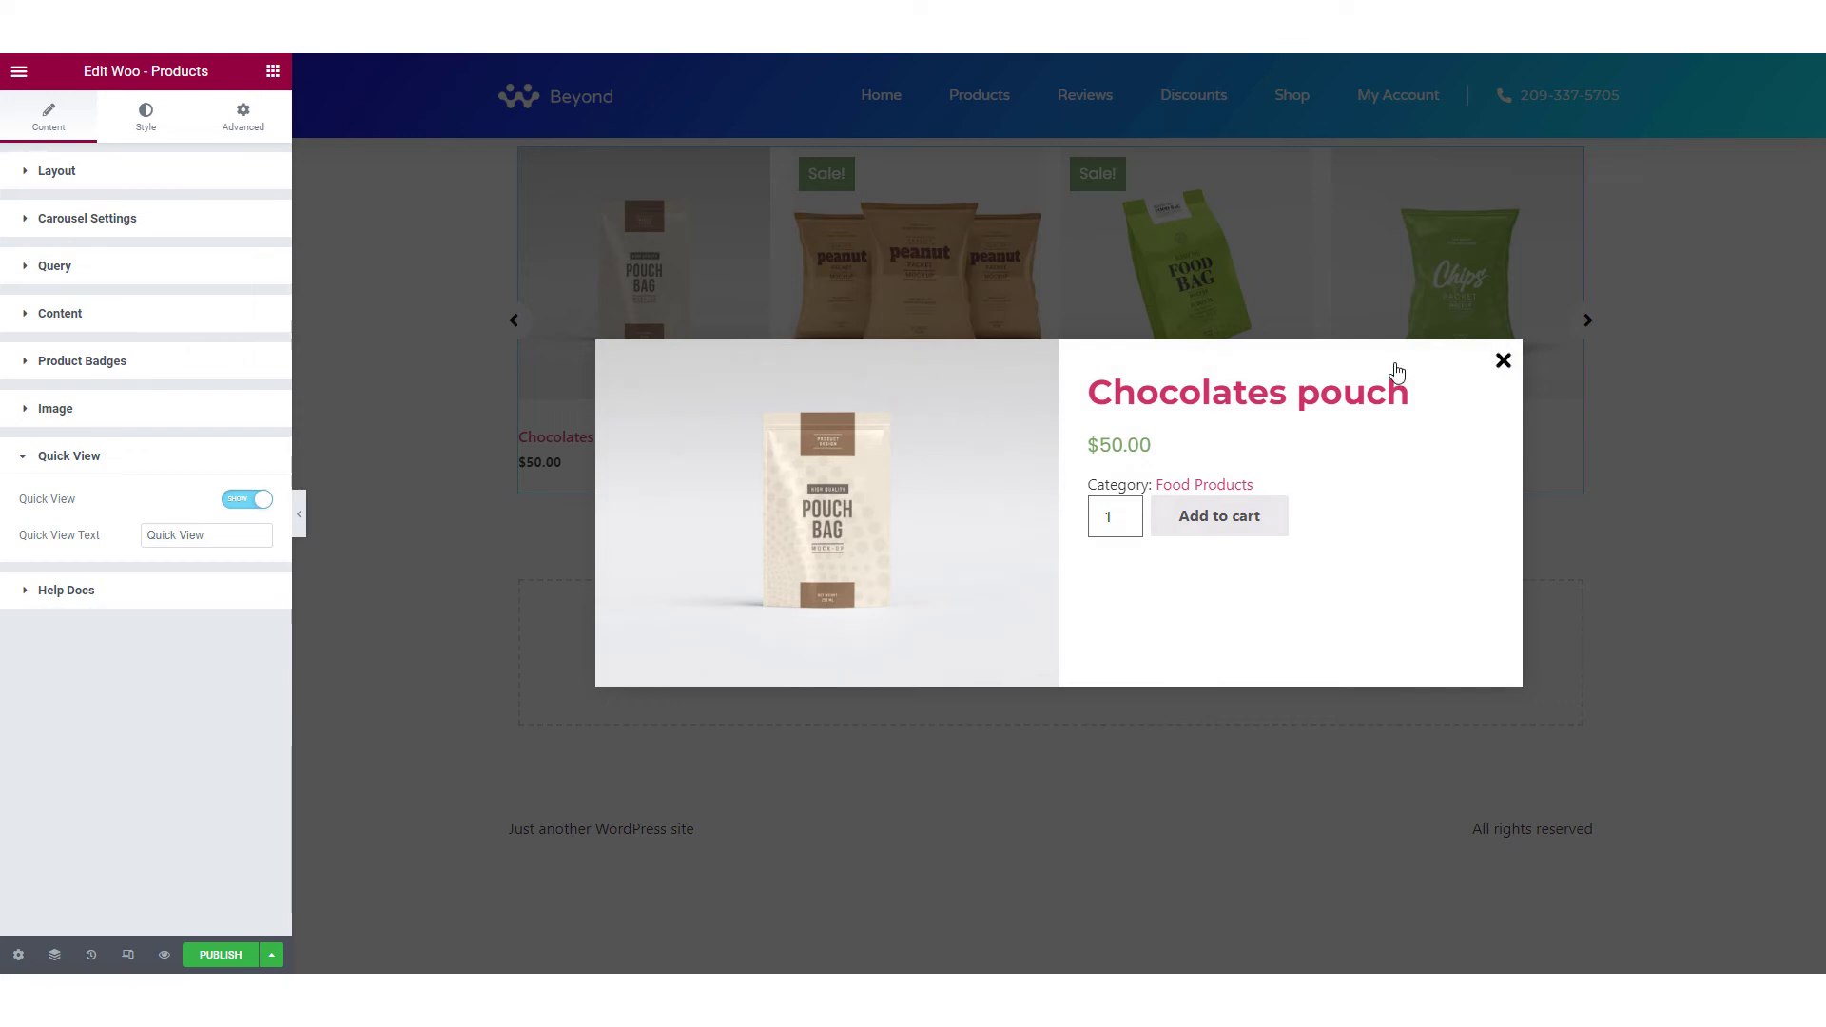
left_click(738, 320)
left_click(616, 379)
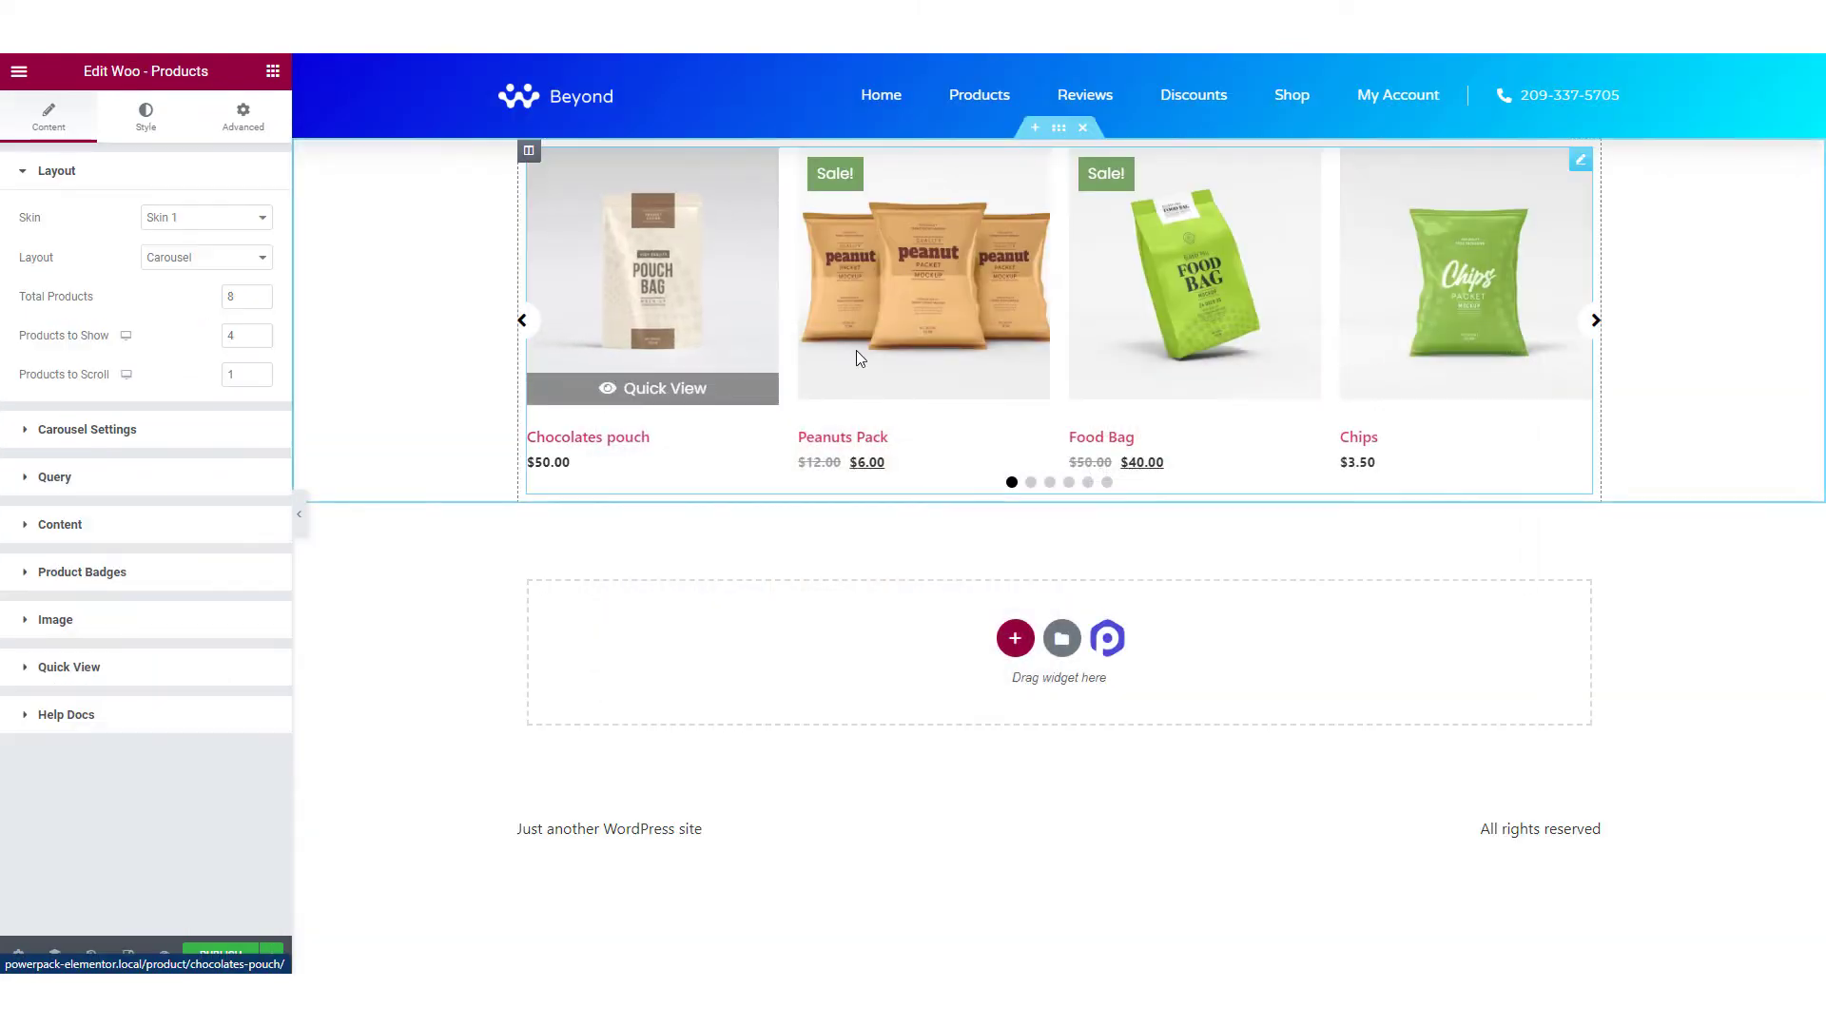
Turn off Quick View for the products.
left_click(196, 669)
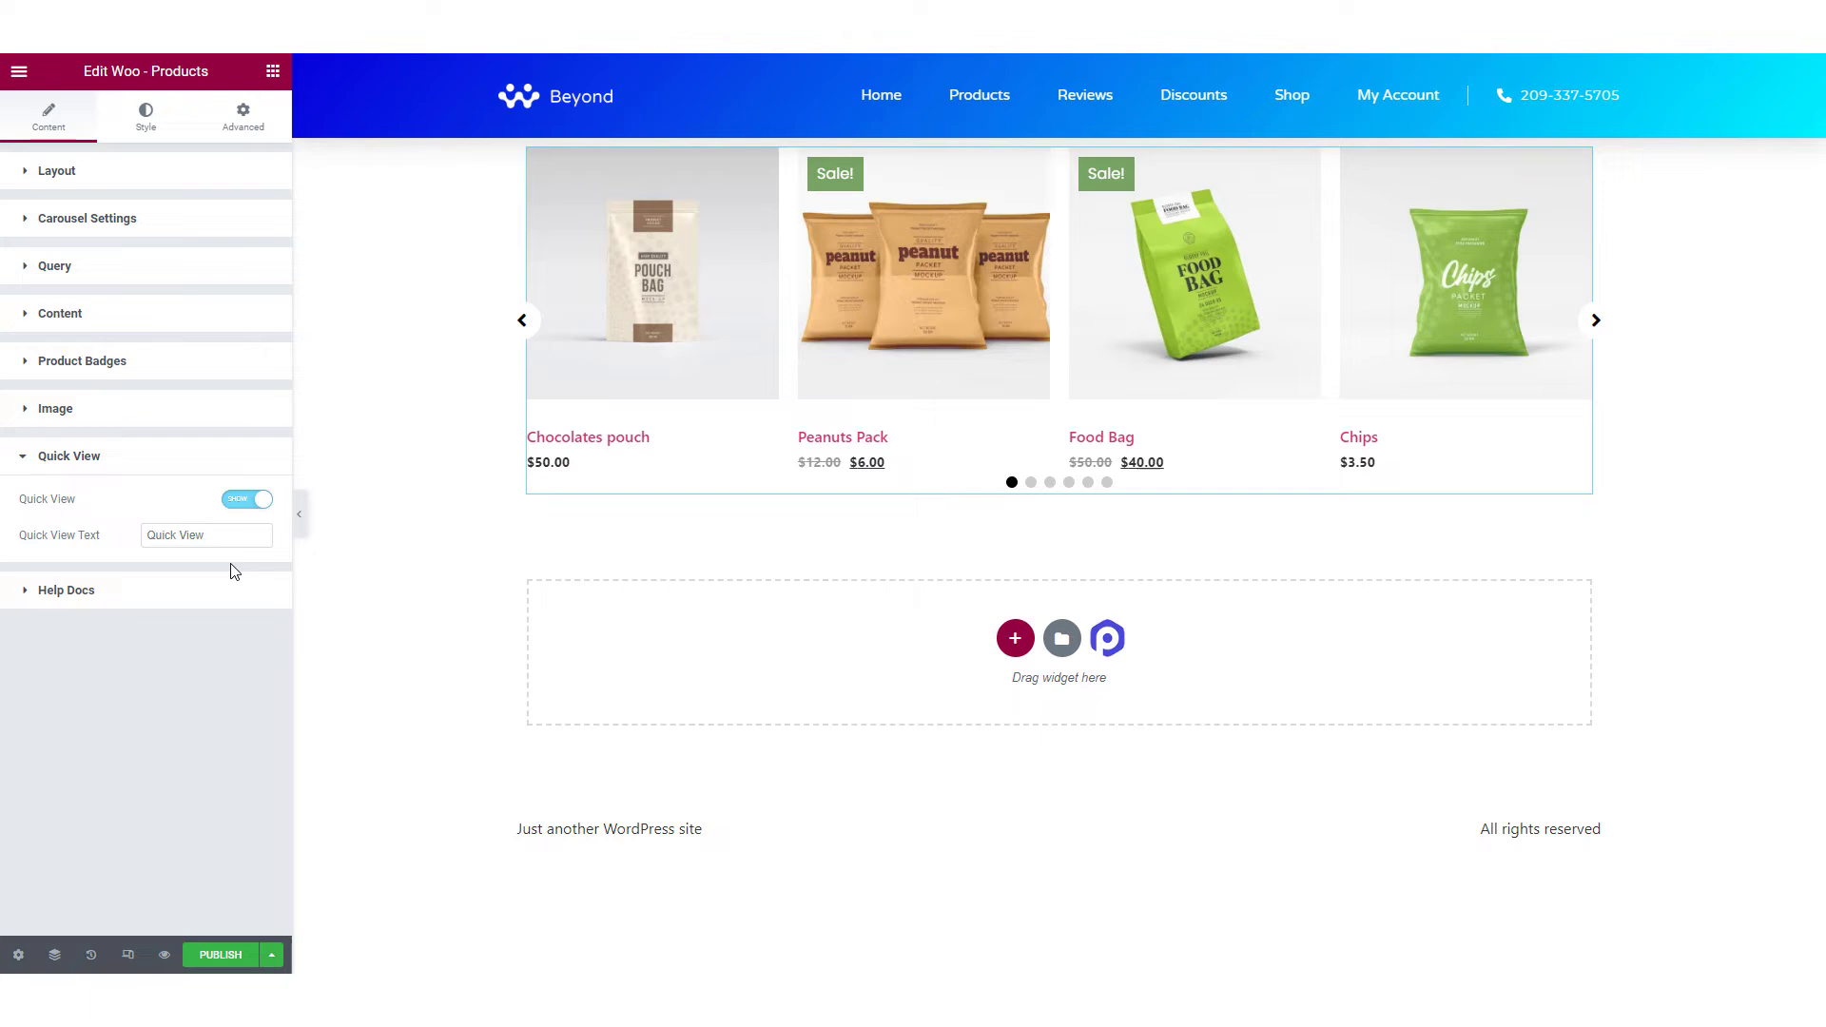
left_click(250, 501)
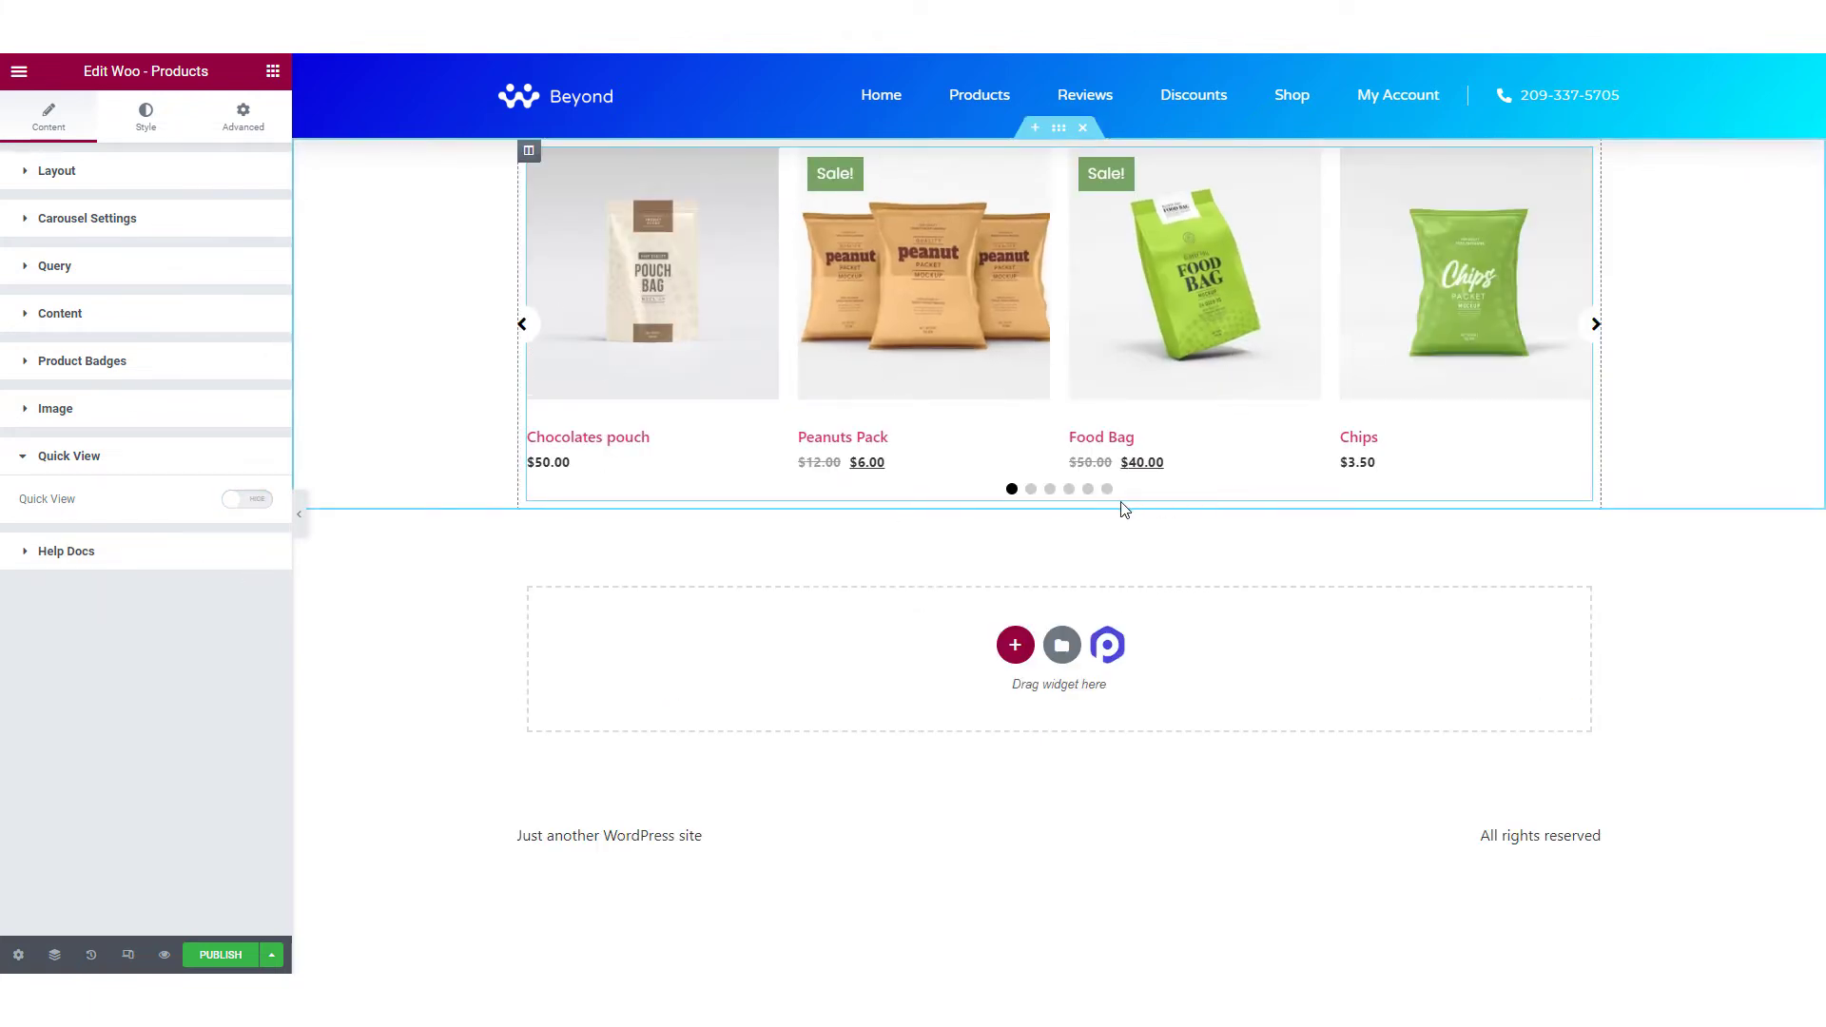
Set the columns gap to 10 and center-align the product content in the style settings.
left_click(146, 116)
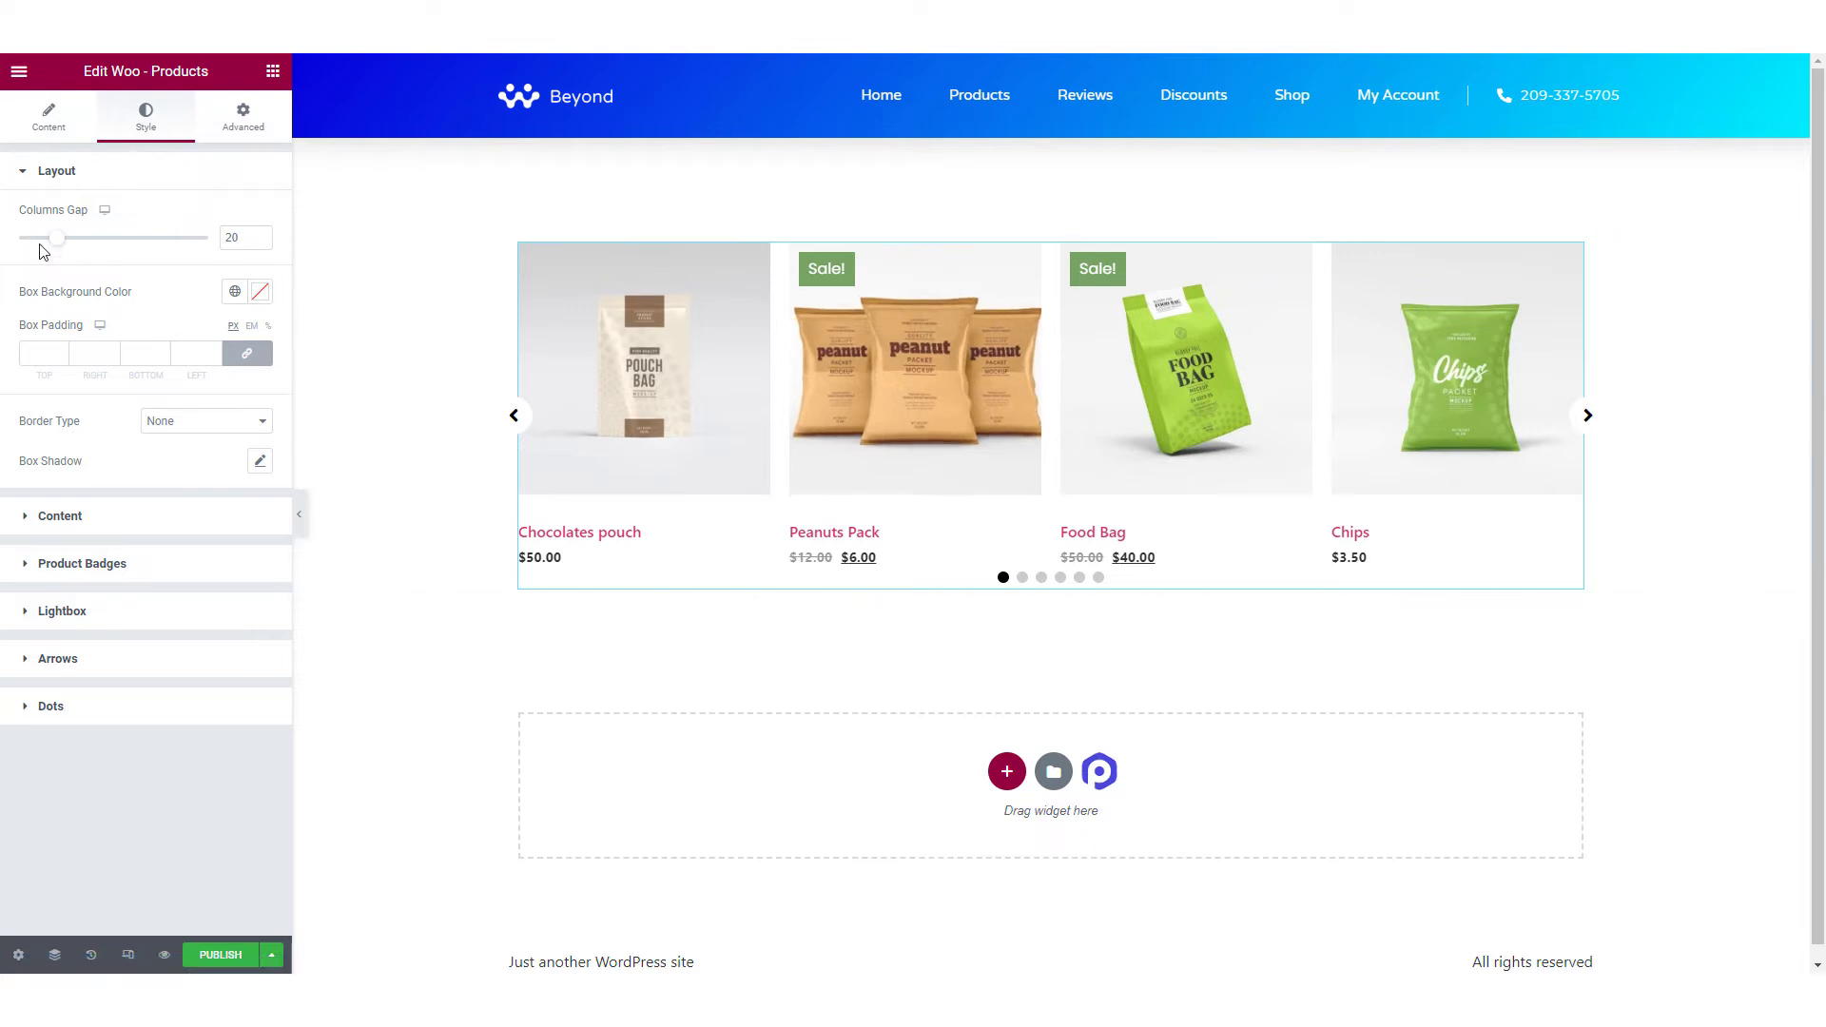
left_click_drag(58, 247, 42, 251)
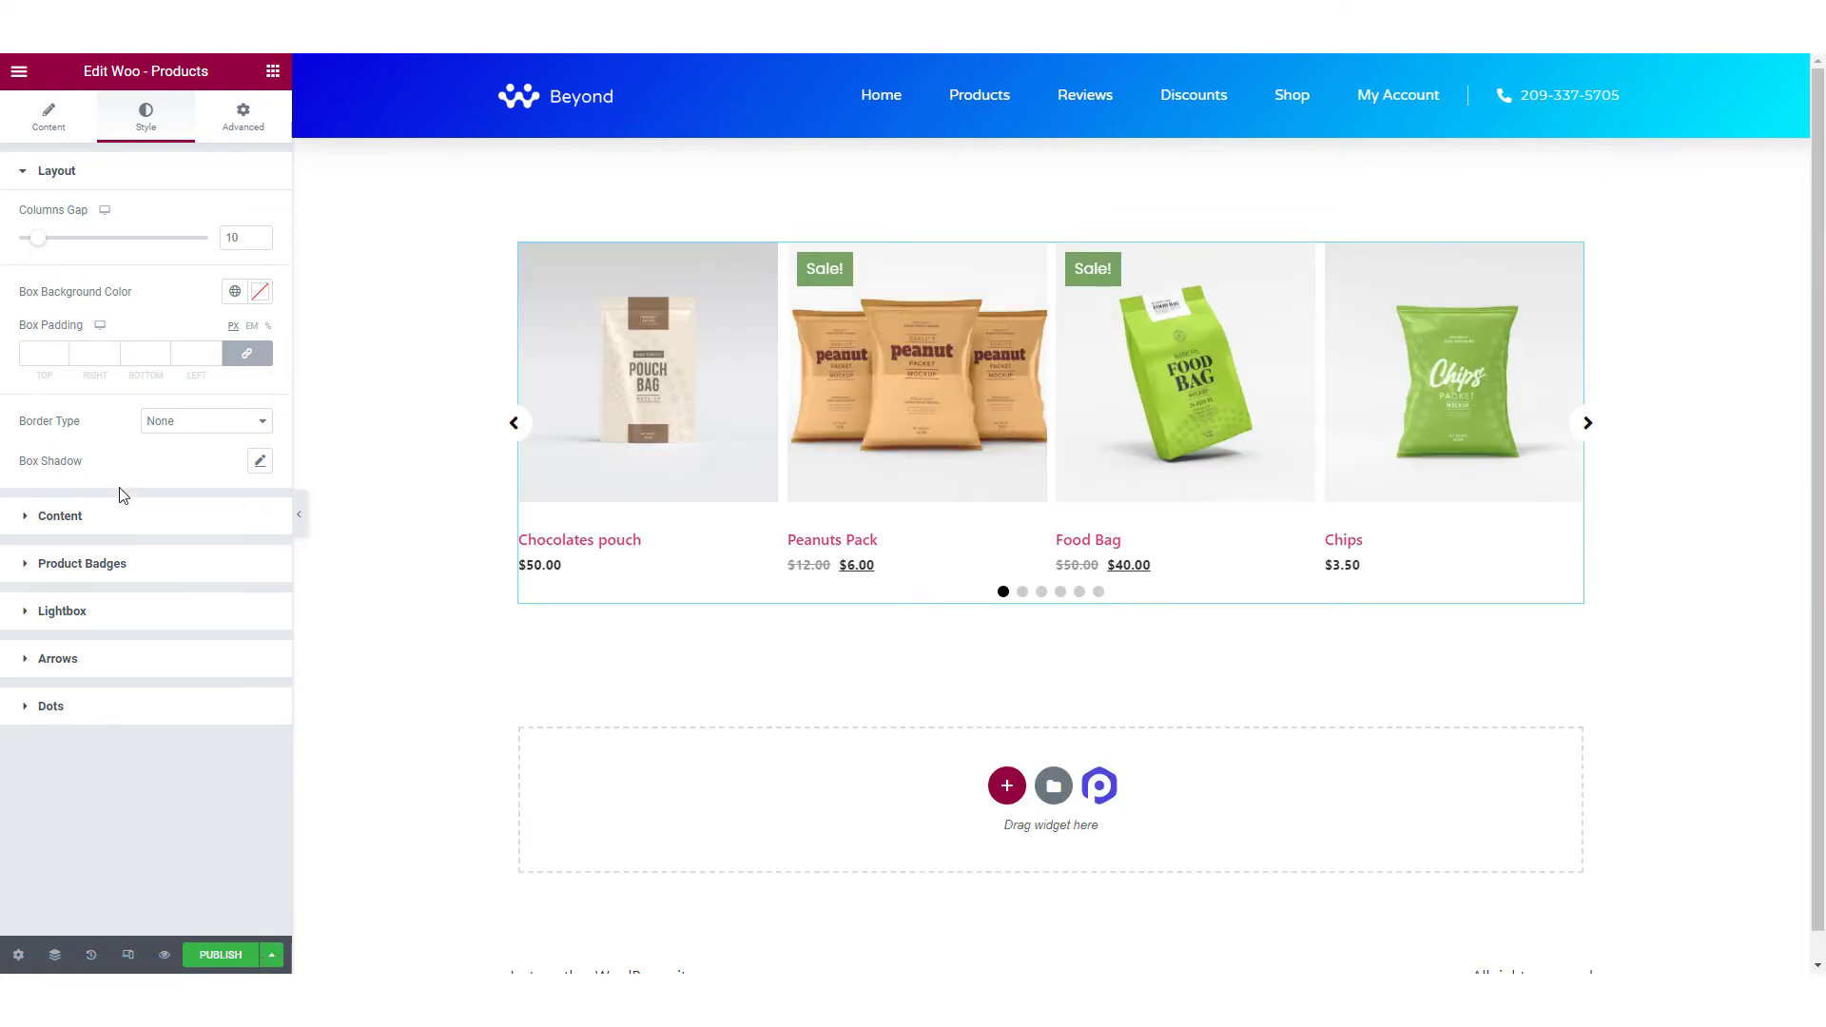
left_click(128, 518)
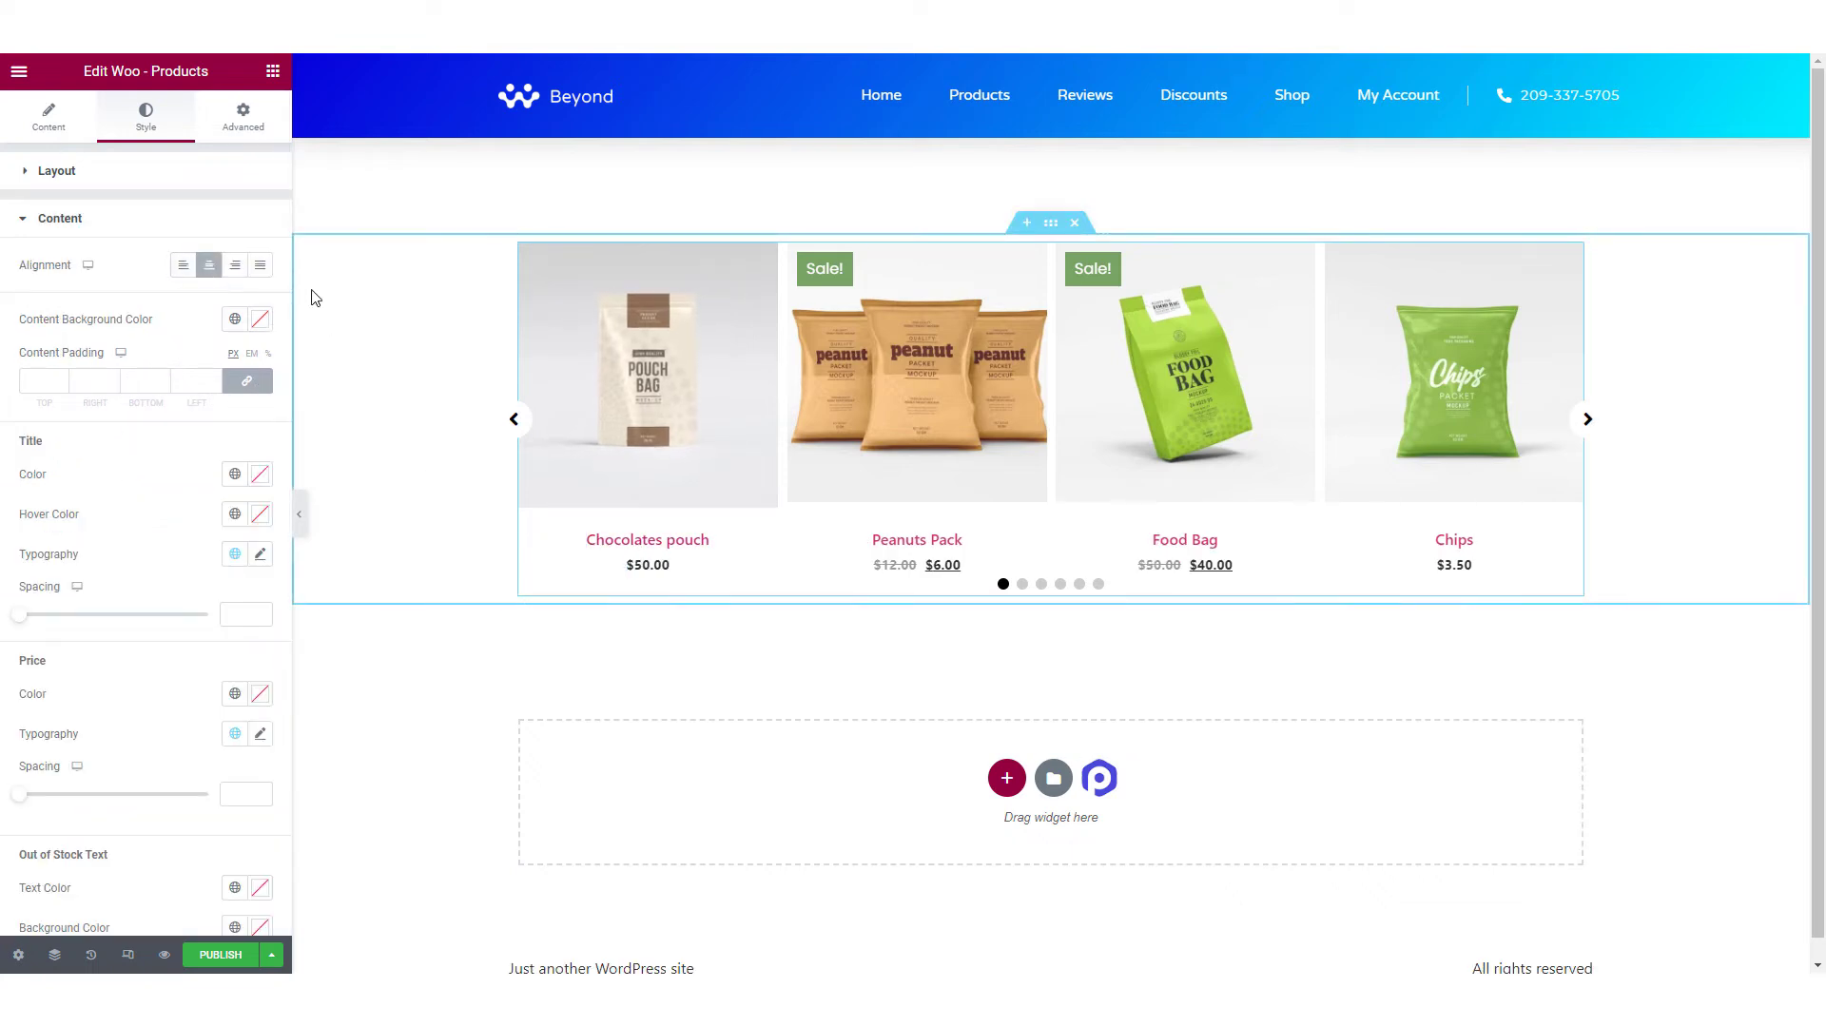
left_click(235, 265)
left_click(209, 267)
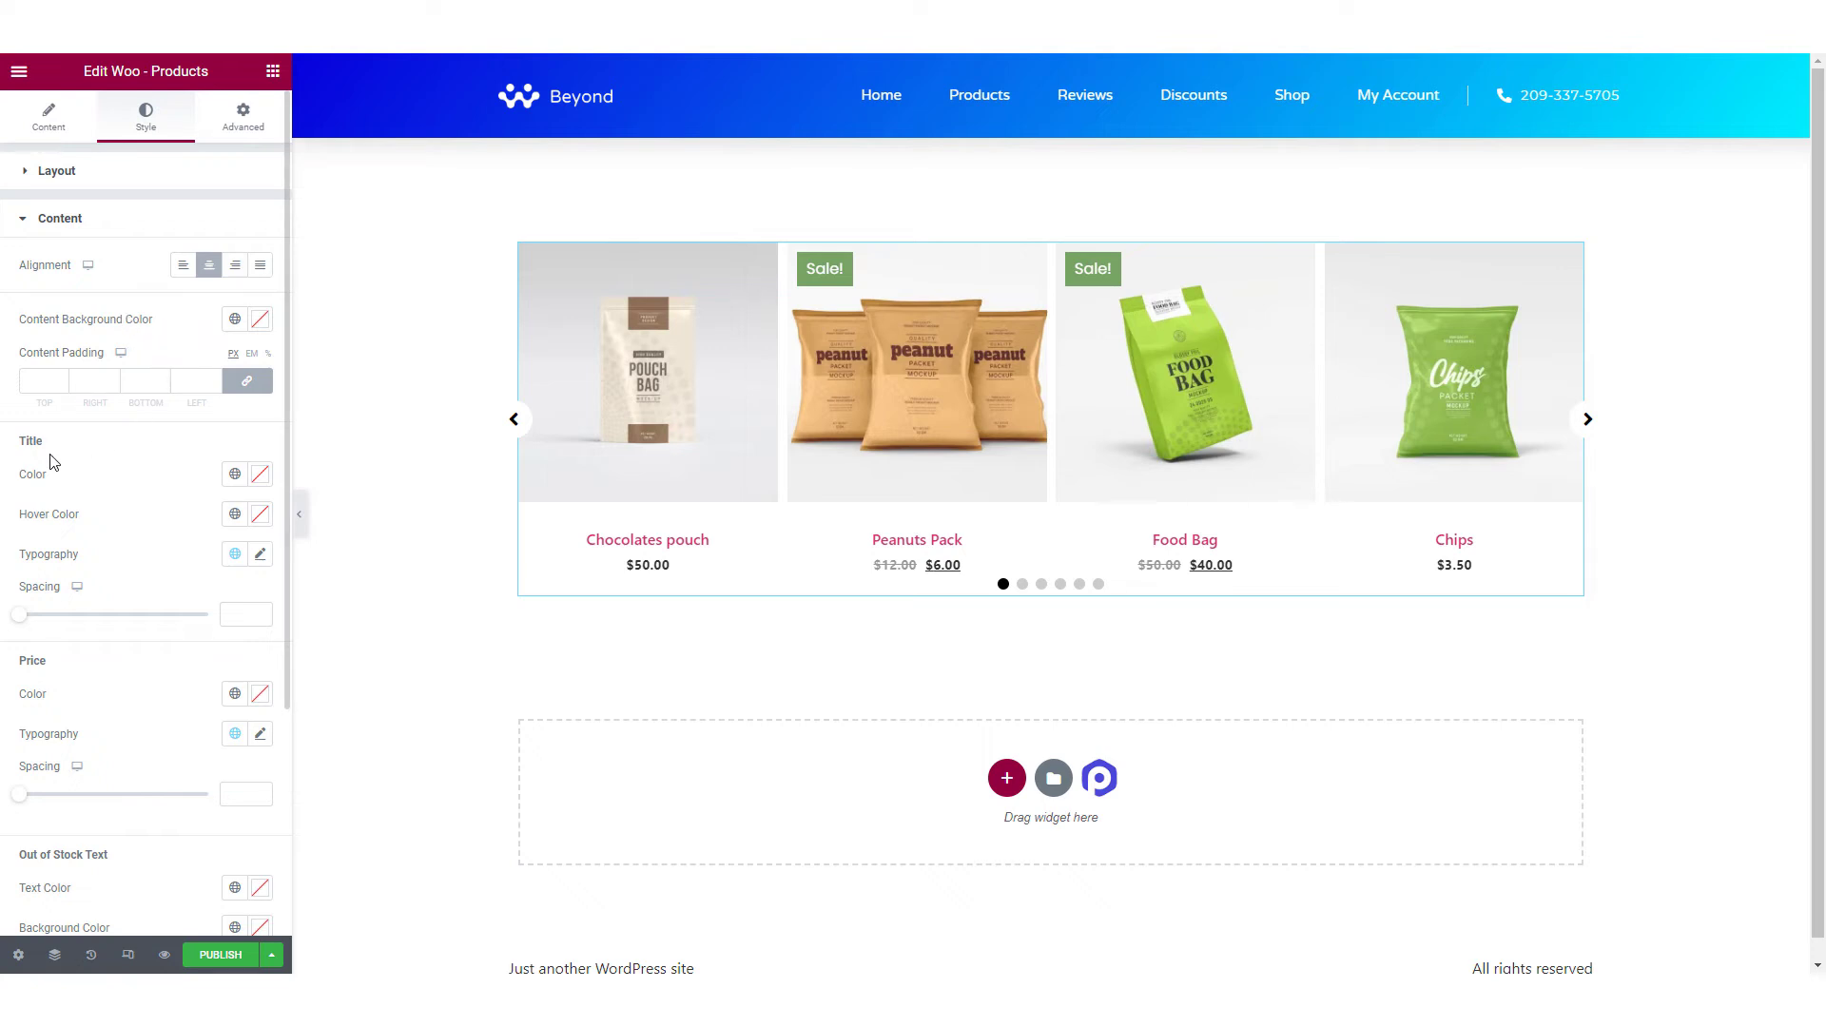
Set the product title color to a custom dark grey, starting from the global Secondary color.
scroll(119, 720, "down", 2)
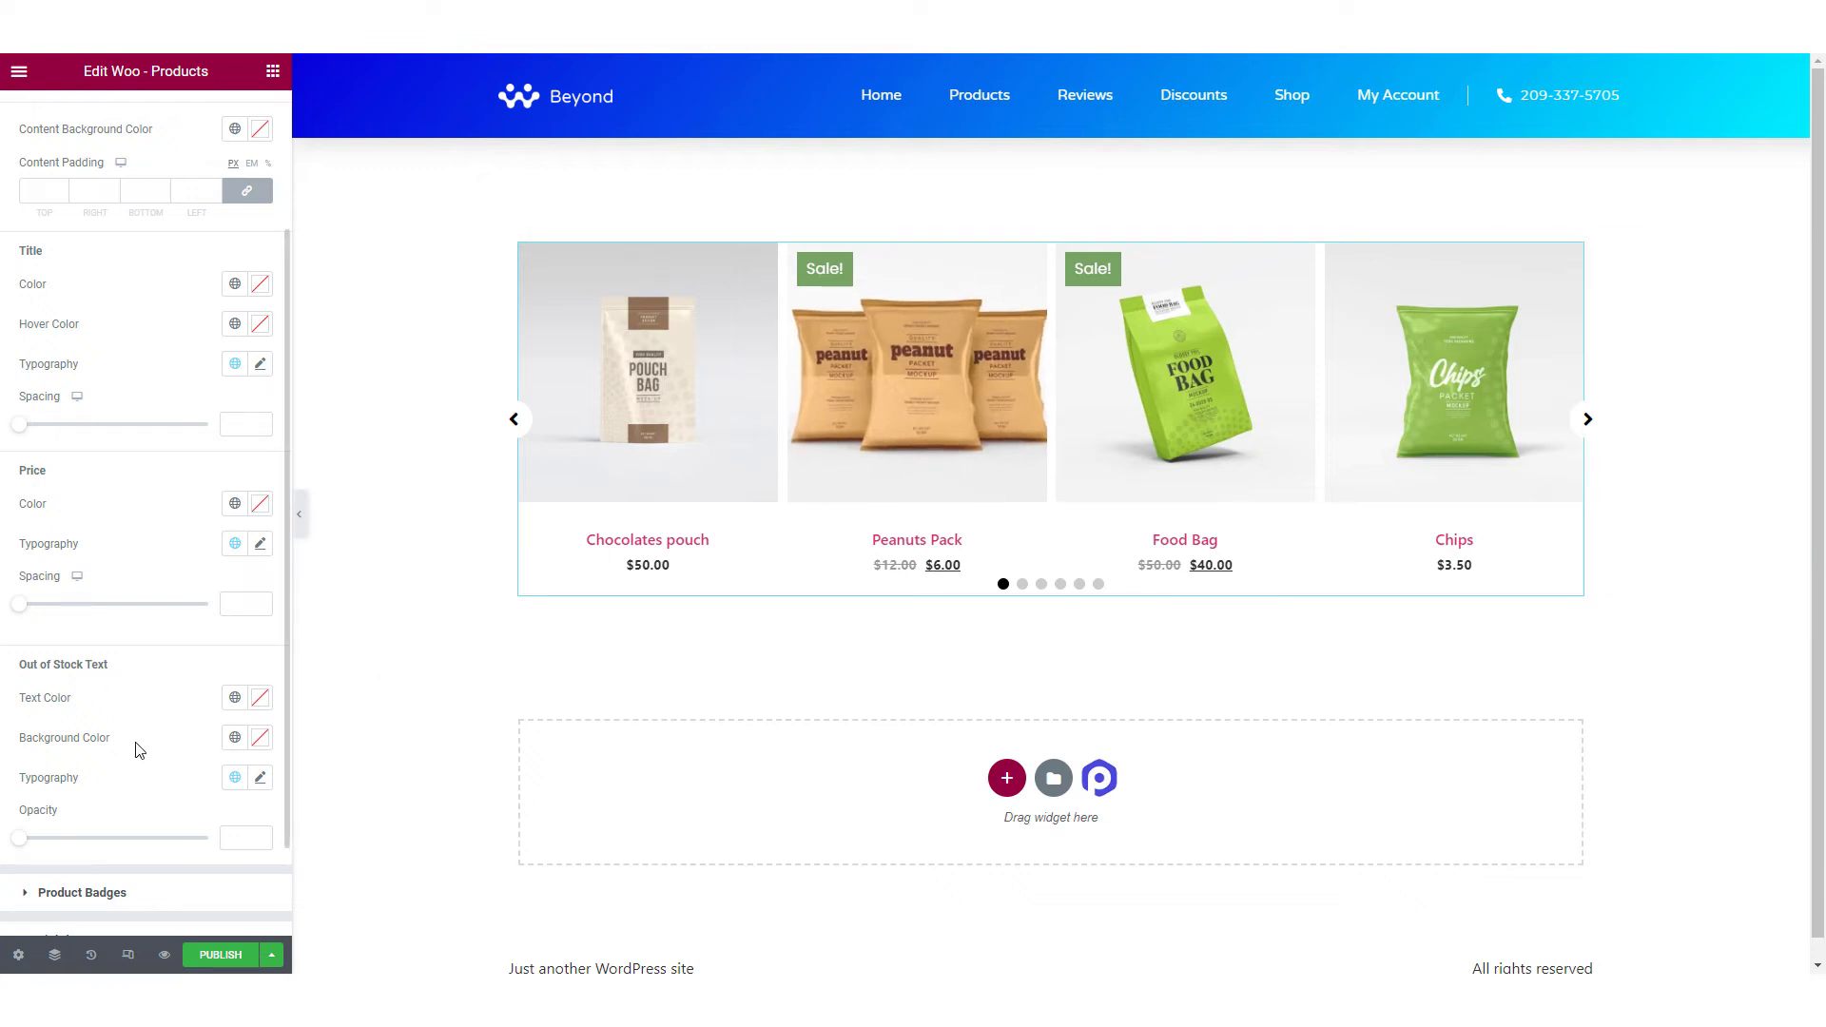
left_click(235, 283)
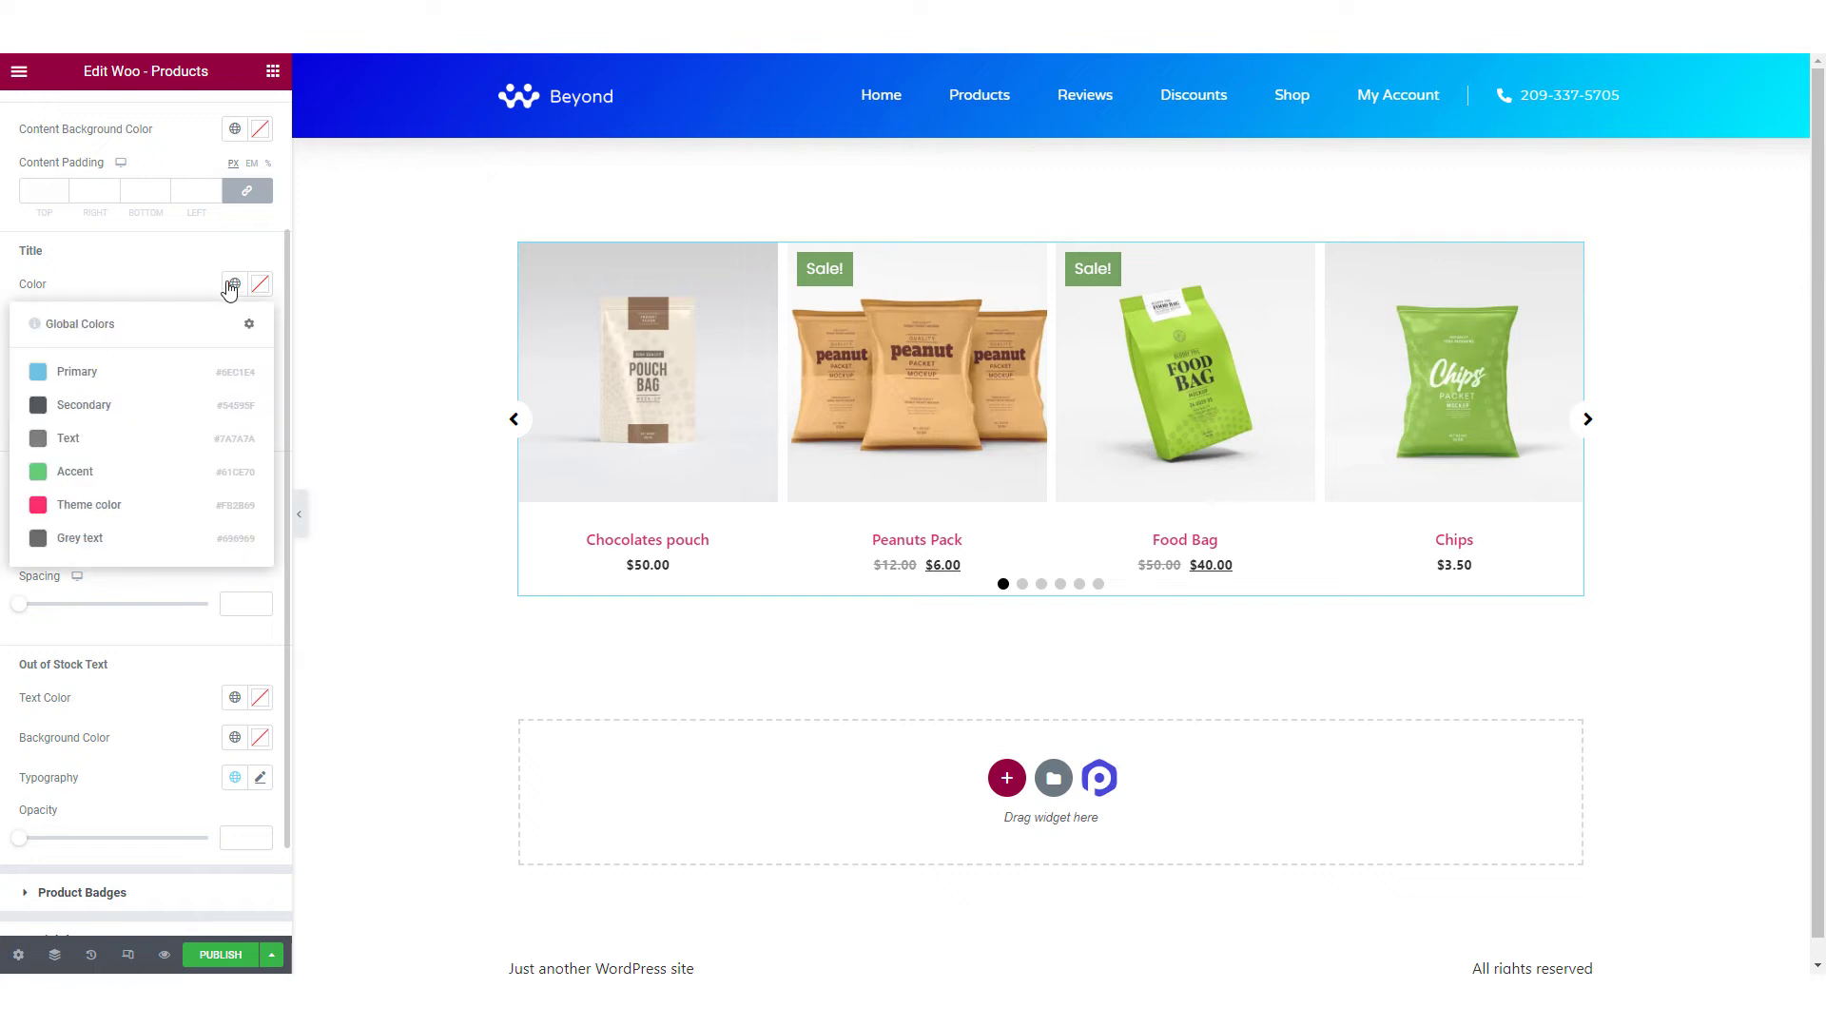
left_click(114, 411)
left_click(259, 285)
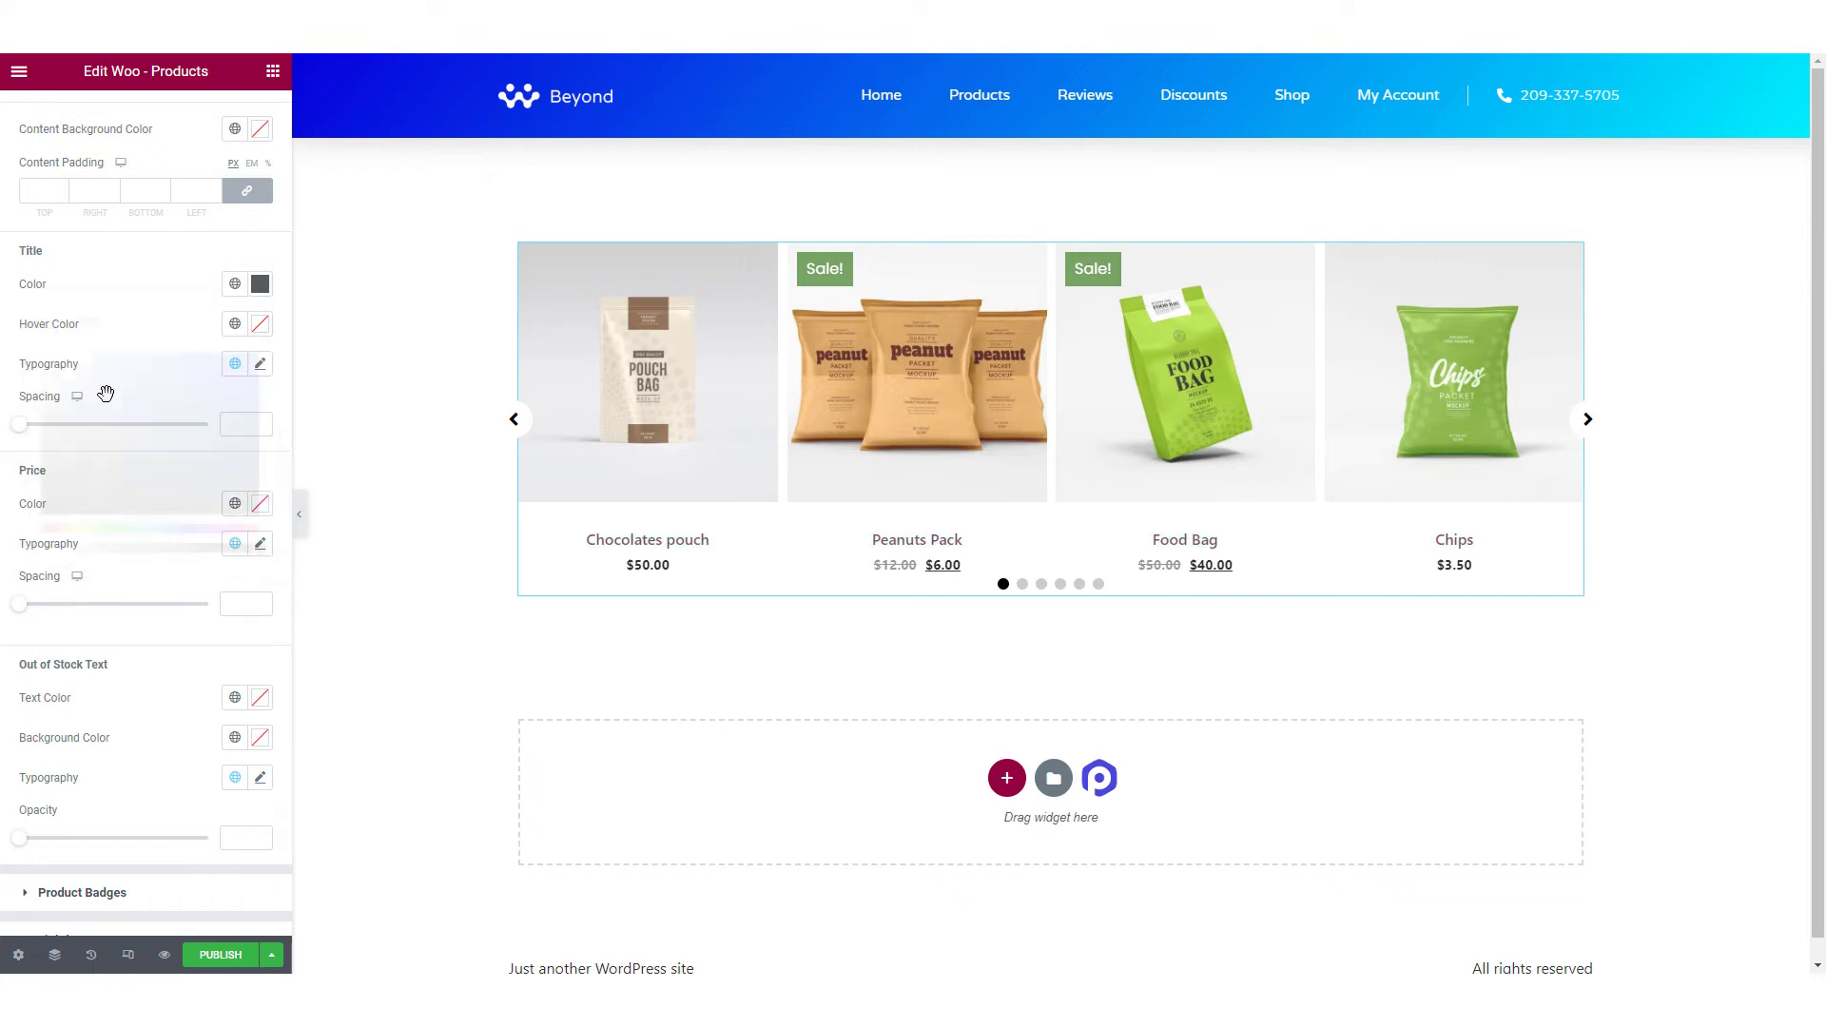
left_click(41, 472)
left_click(107, 645)
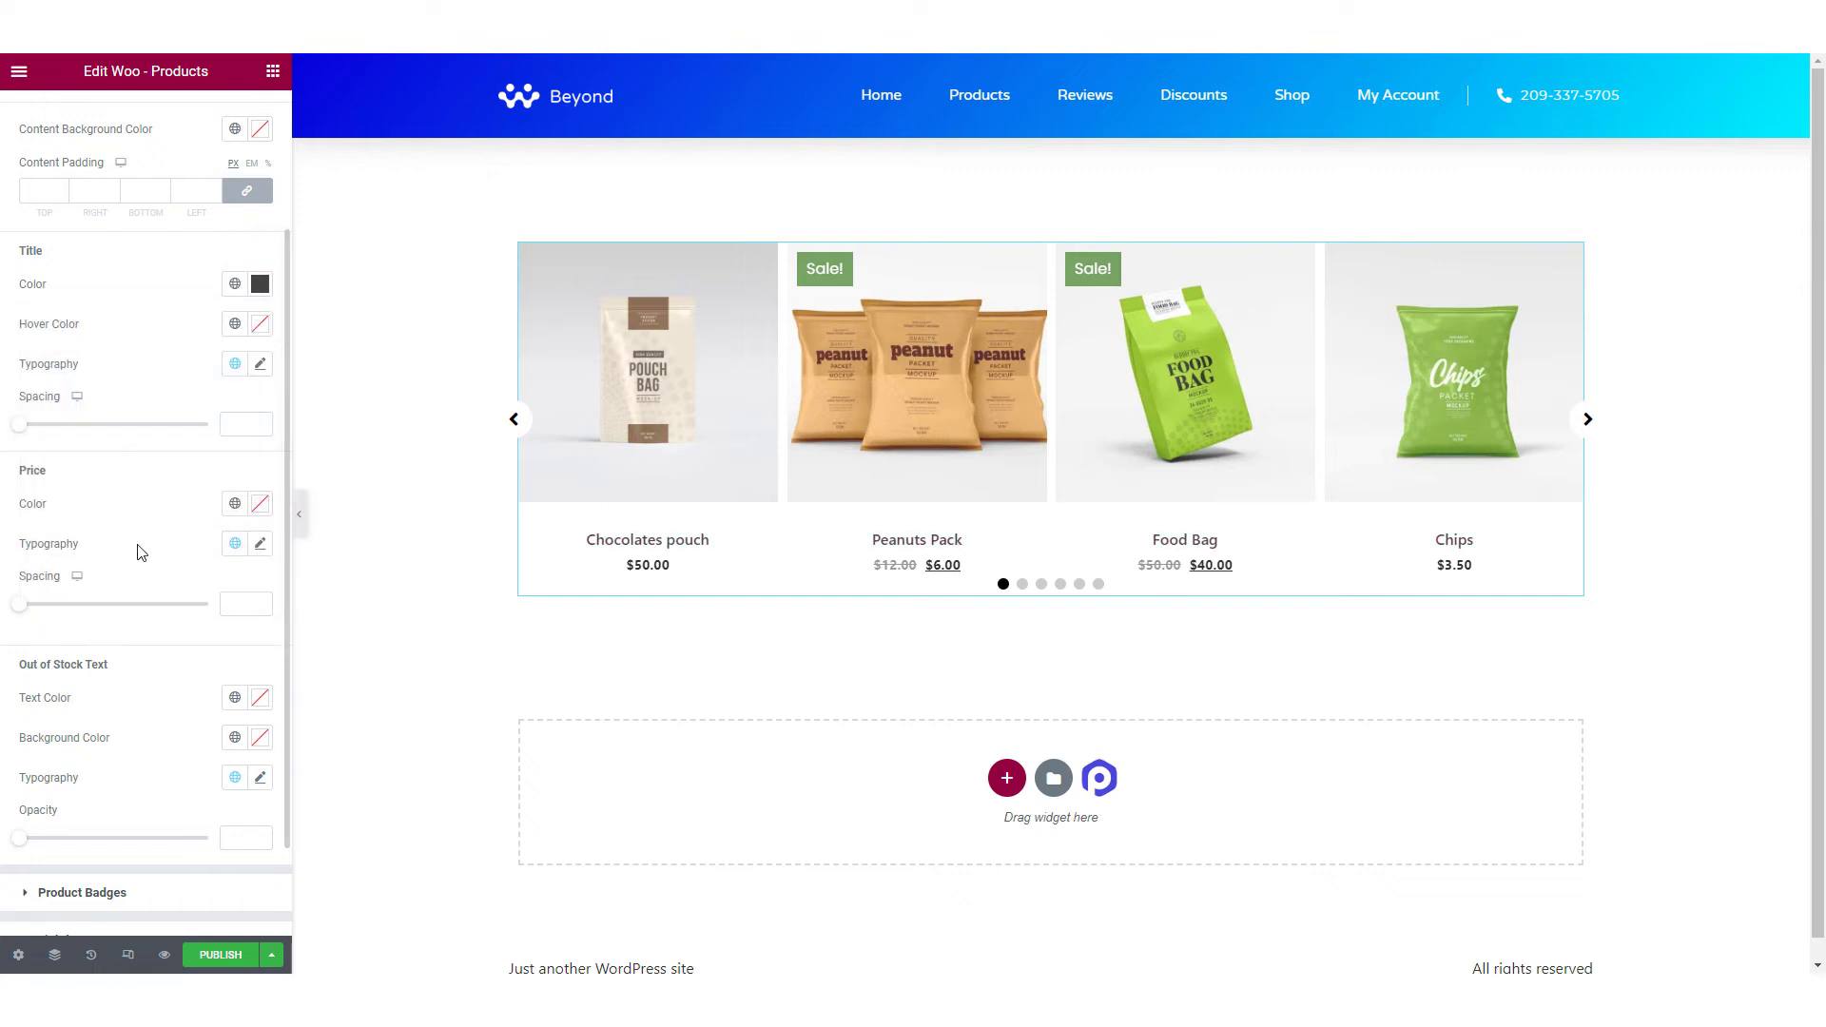
Set the product title's hover color to the global Primary color.
left_click(259, 324)
left_click(235, 323)
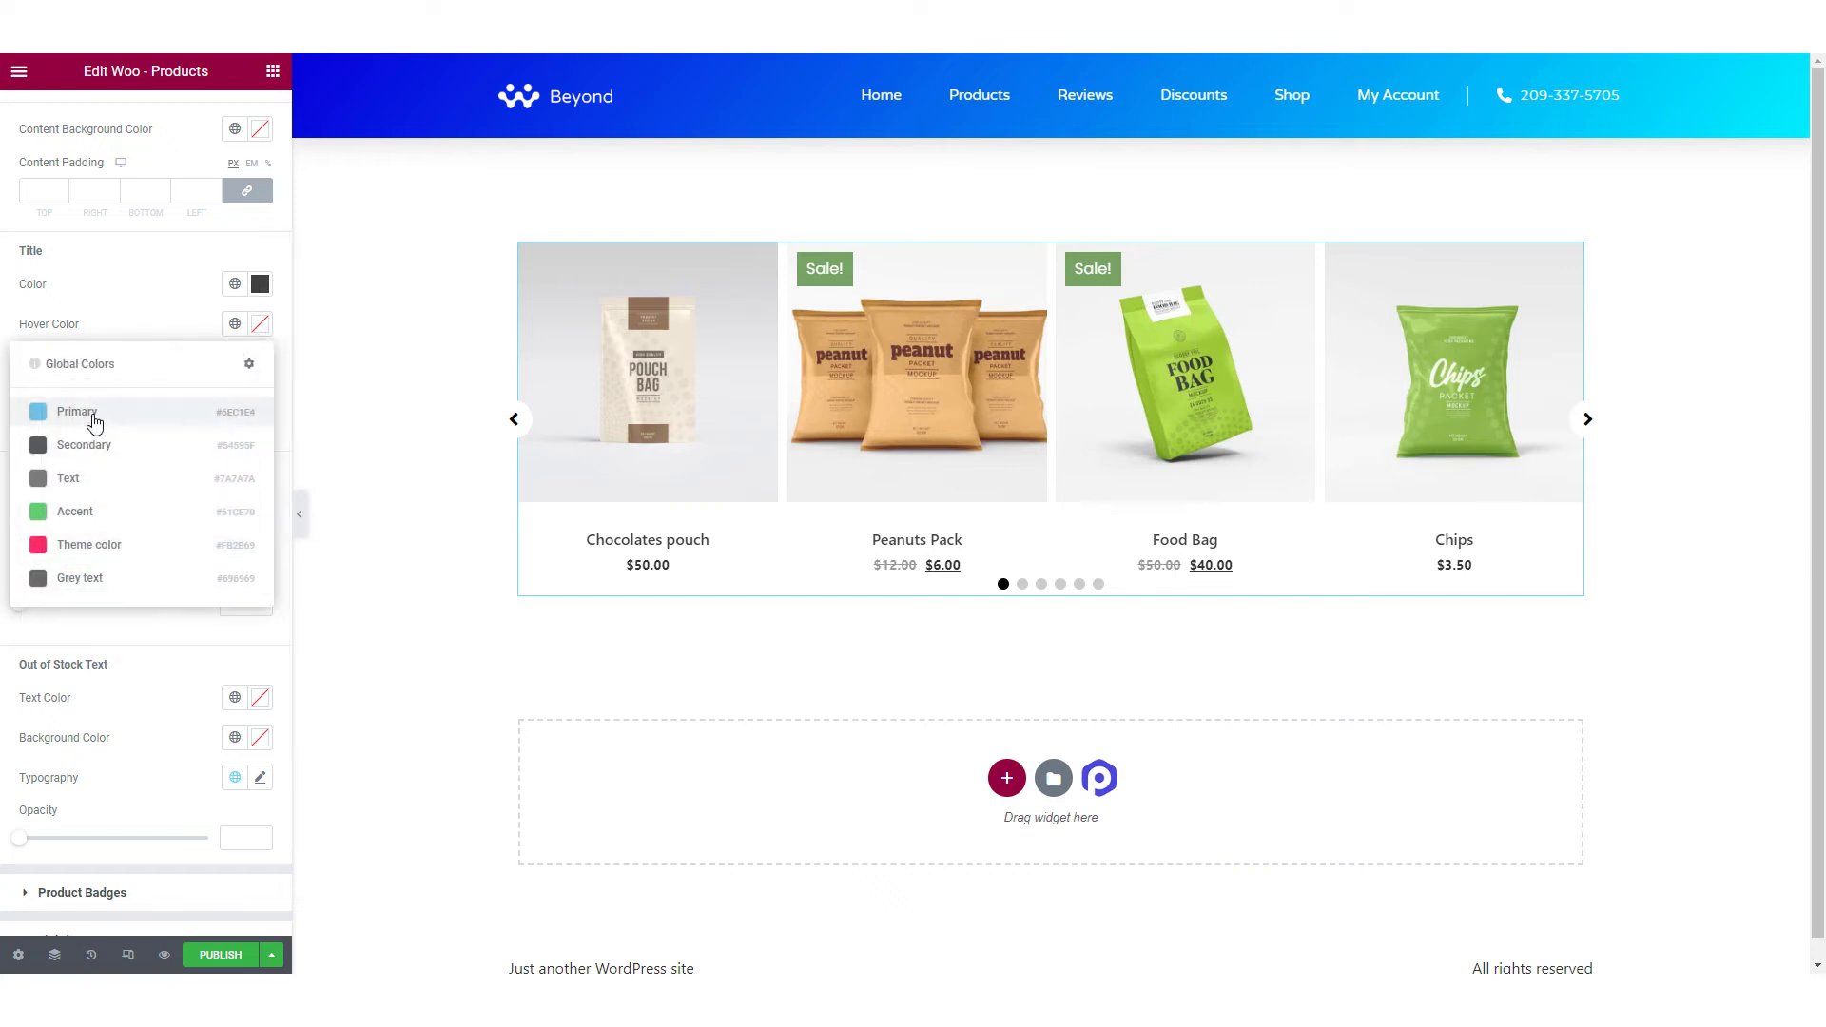
left_click(90, 409)
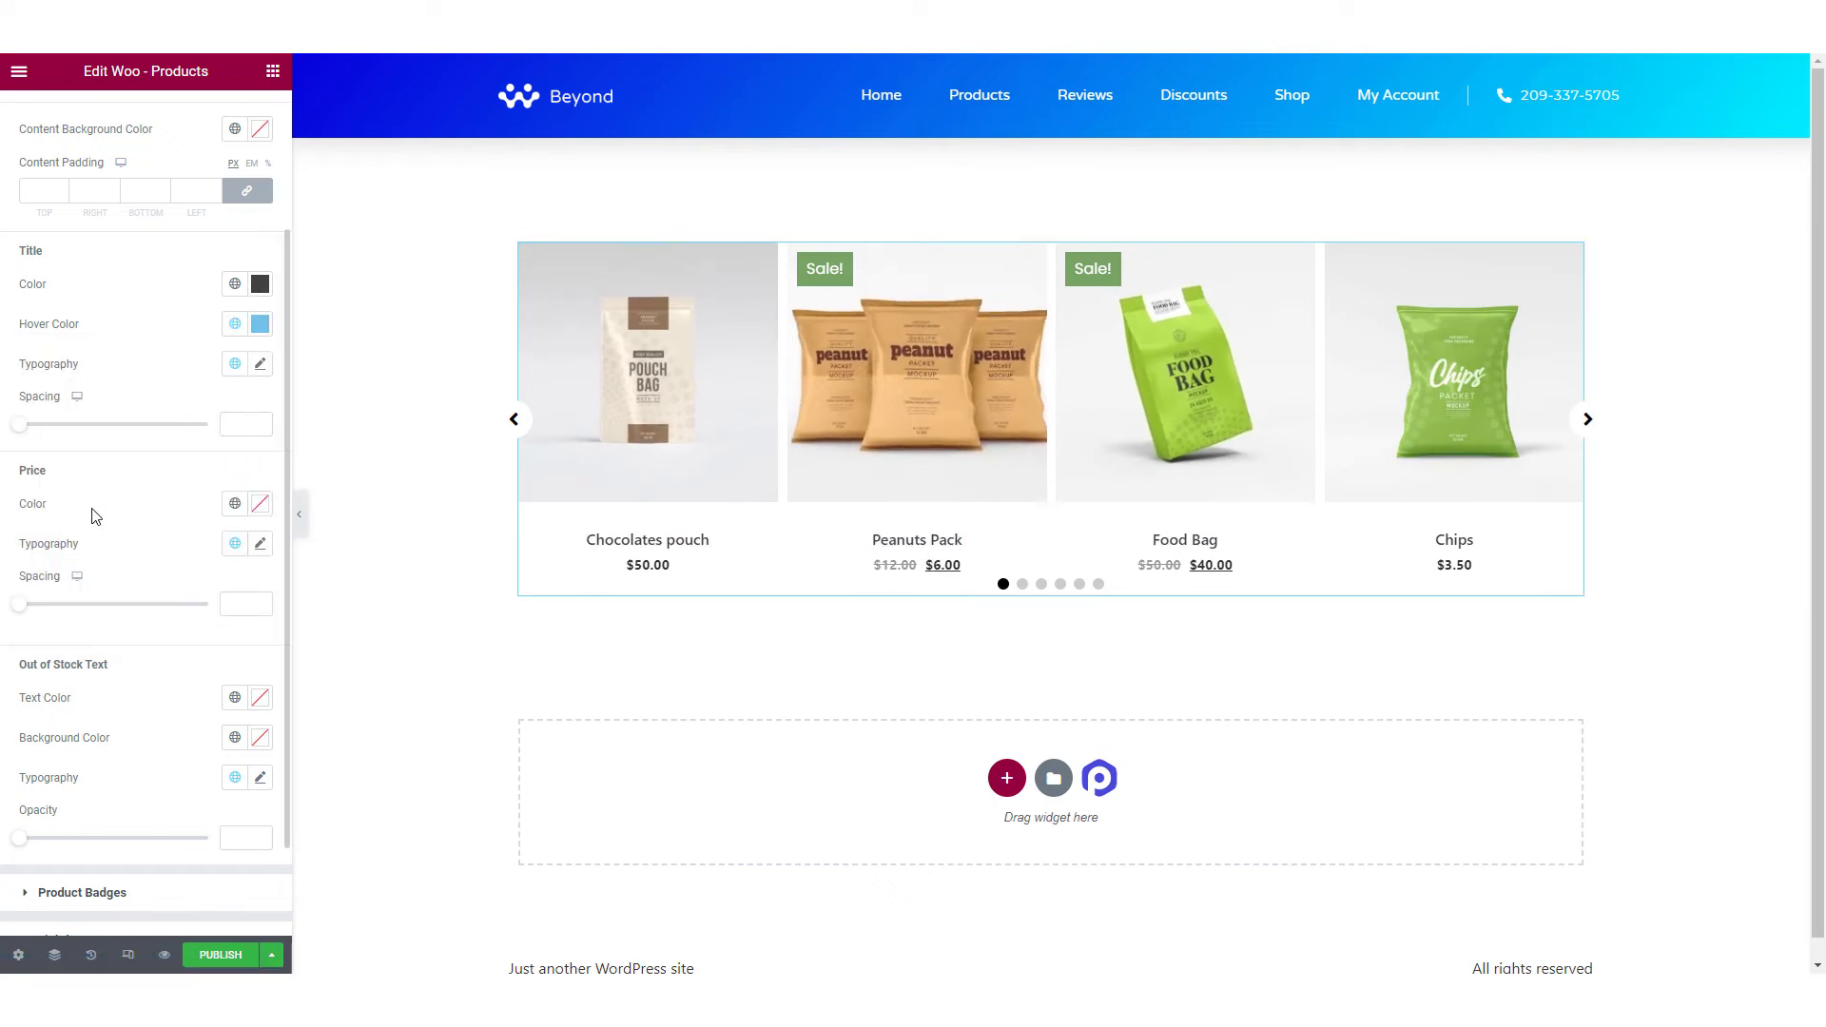
Copy the product title's color code and apply it as the price color.
left_click(260, 283)
key("ctrl+c")
left_click(168, 639)
left_click(260, 504)
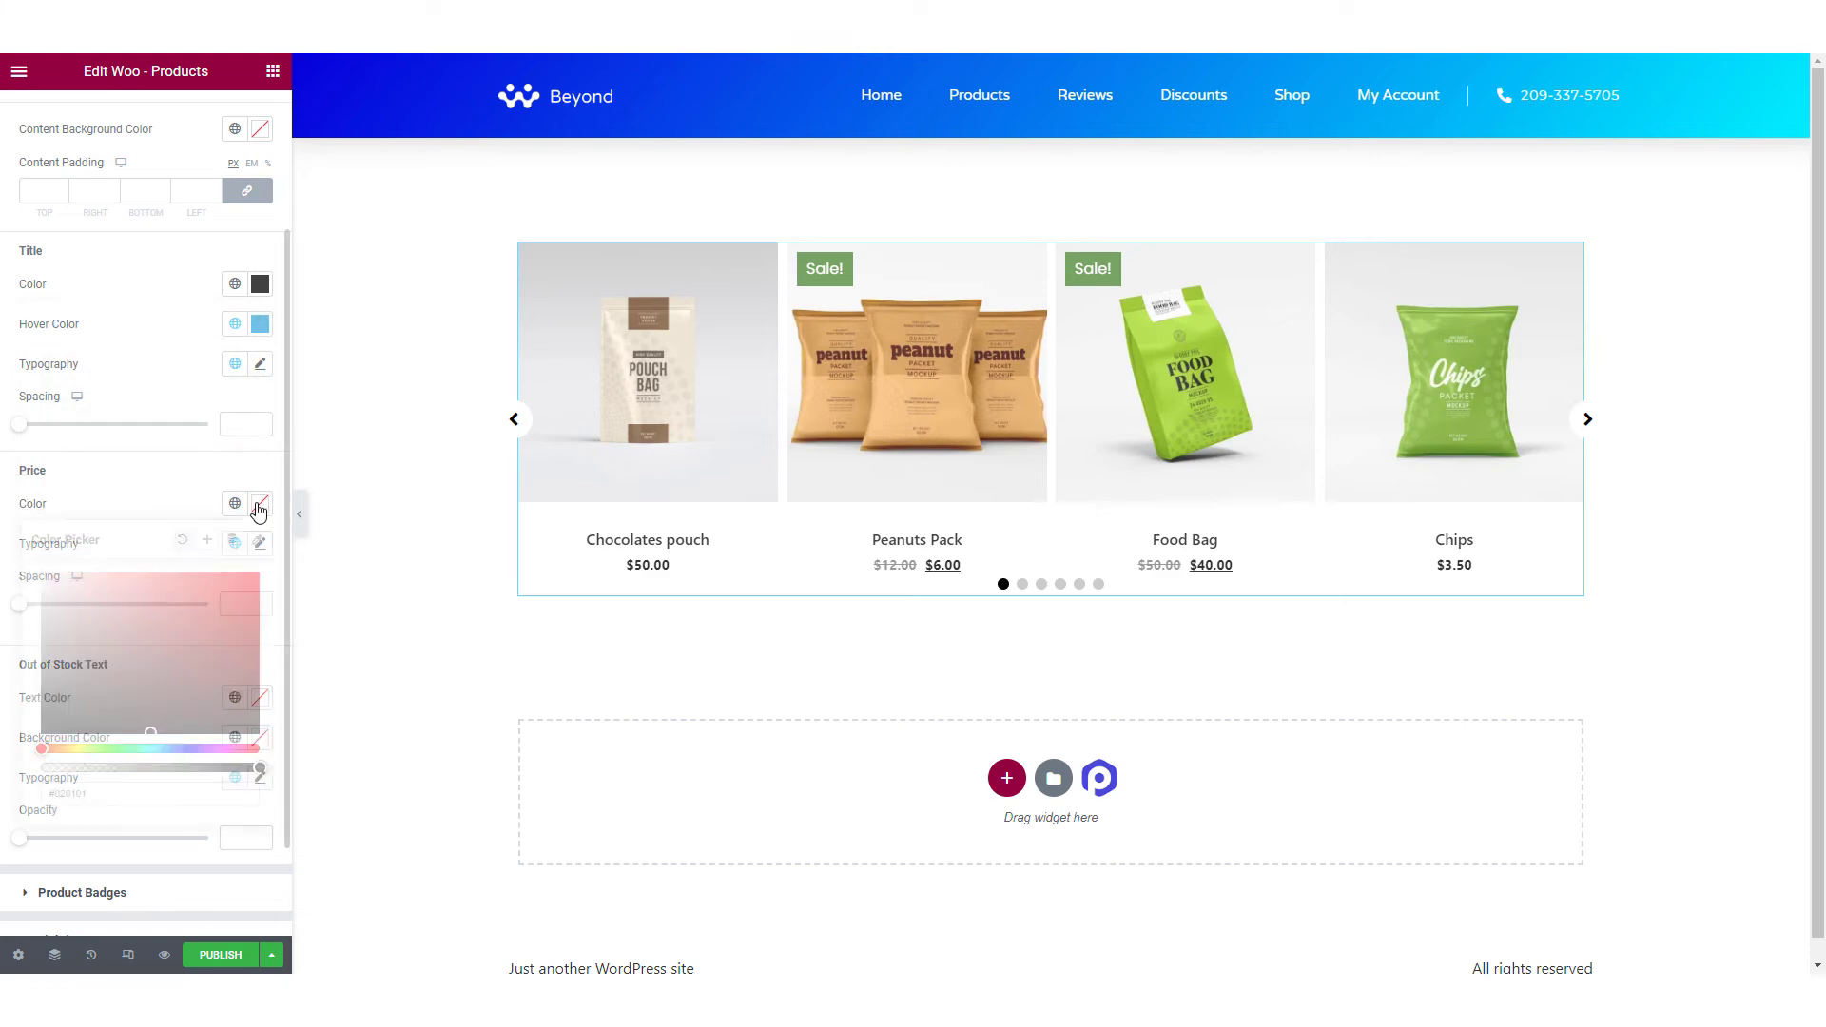
key("ctrl+v")
left_click(171, 505)
Set the product title typography to Poppins, size 18 px, weight 500.
left_click(235, 364)
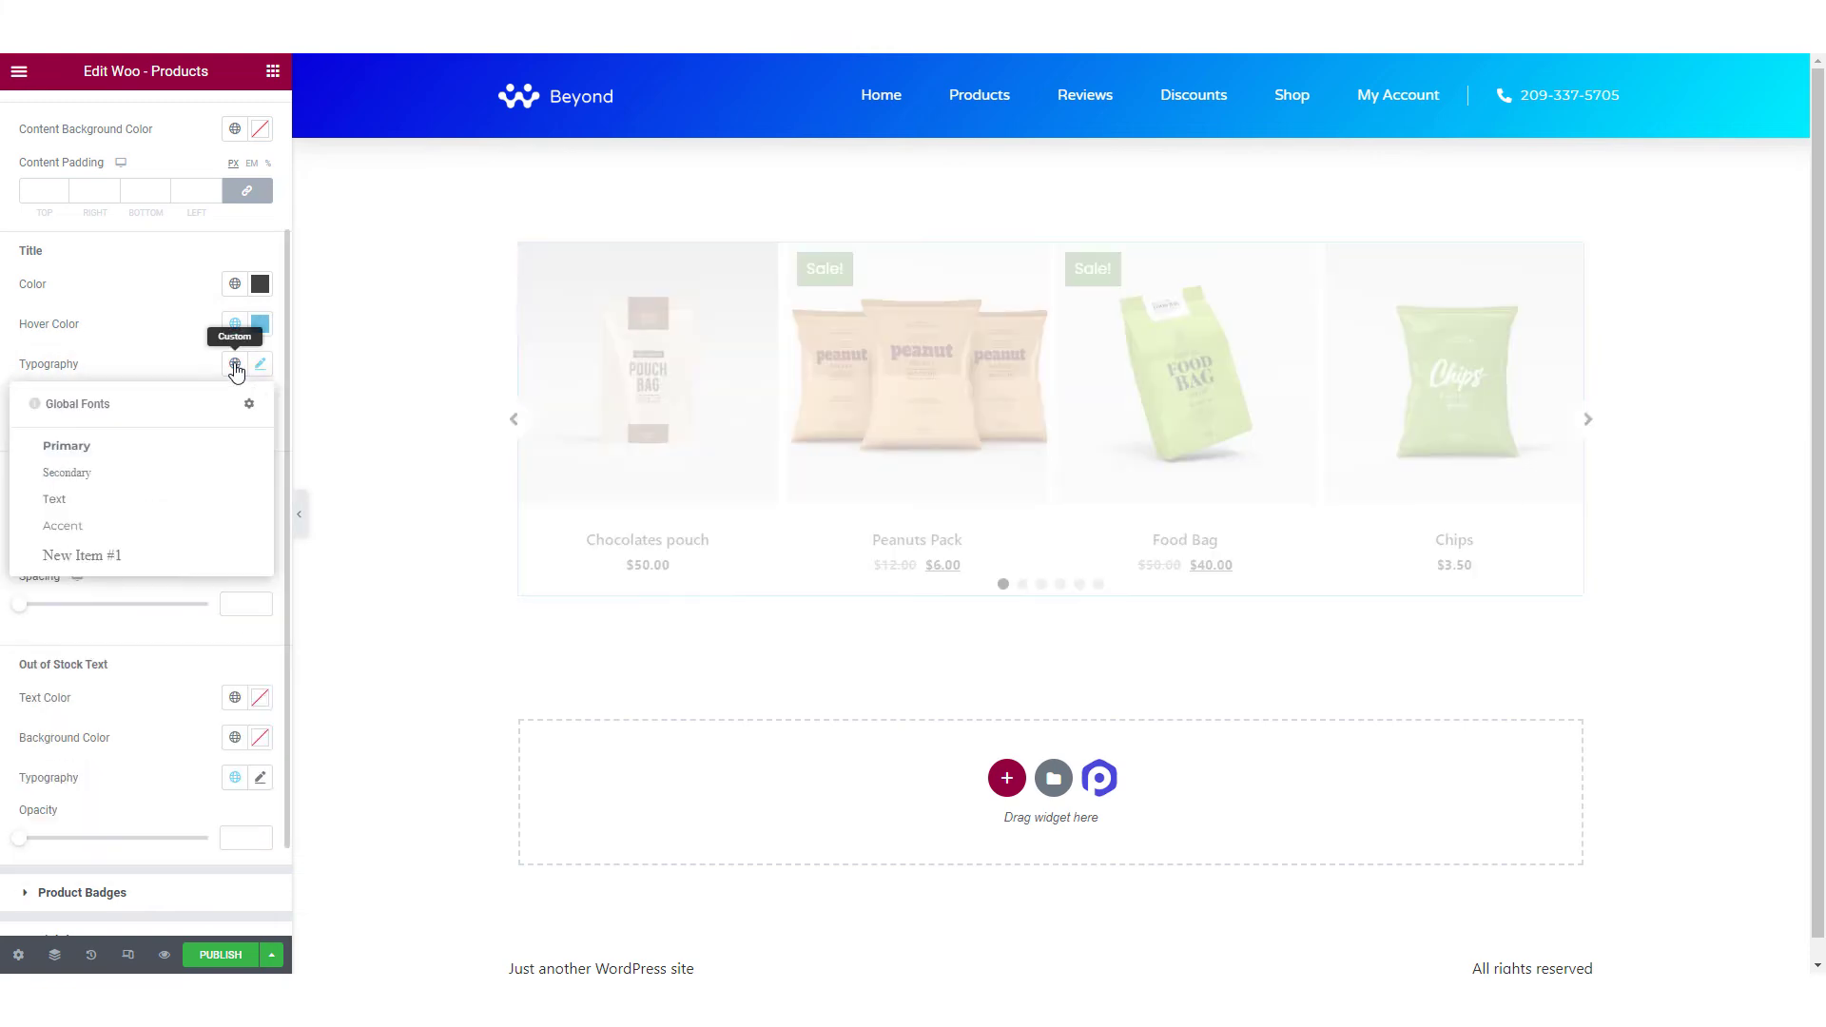
left_click(86, 451)
left_click(260, 364)
left_click(207, 452)
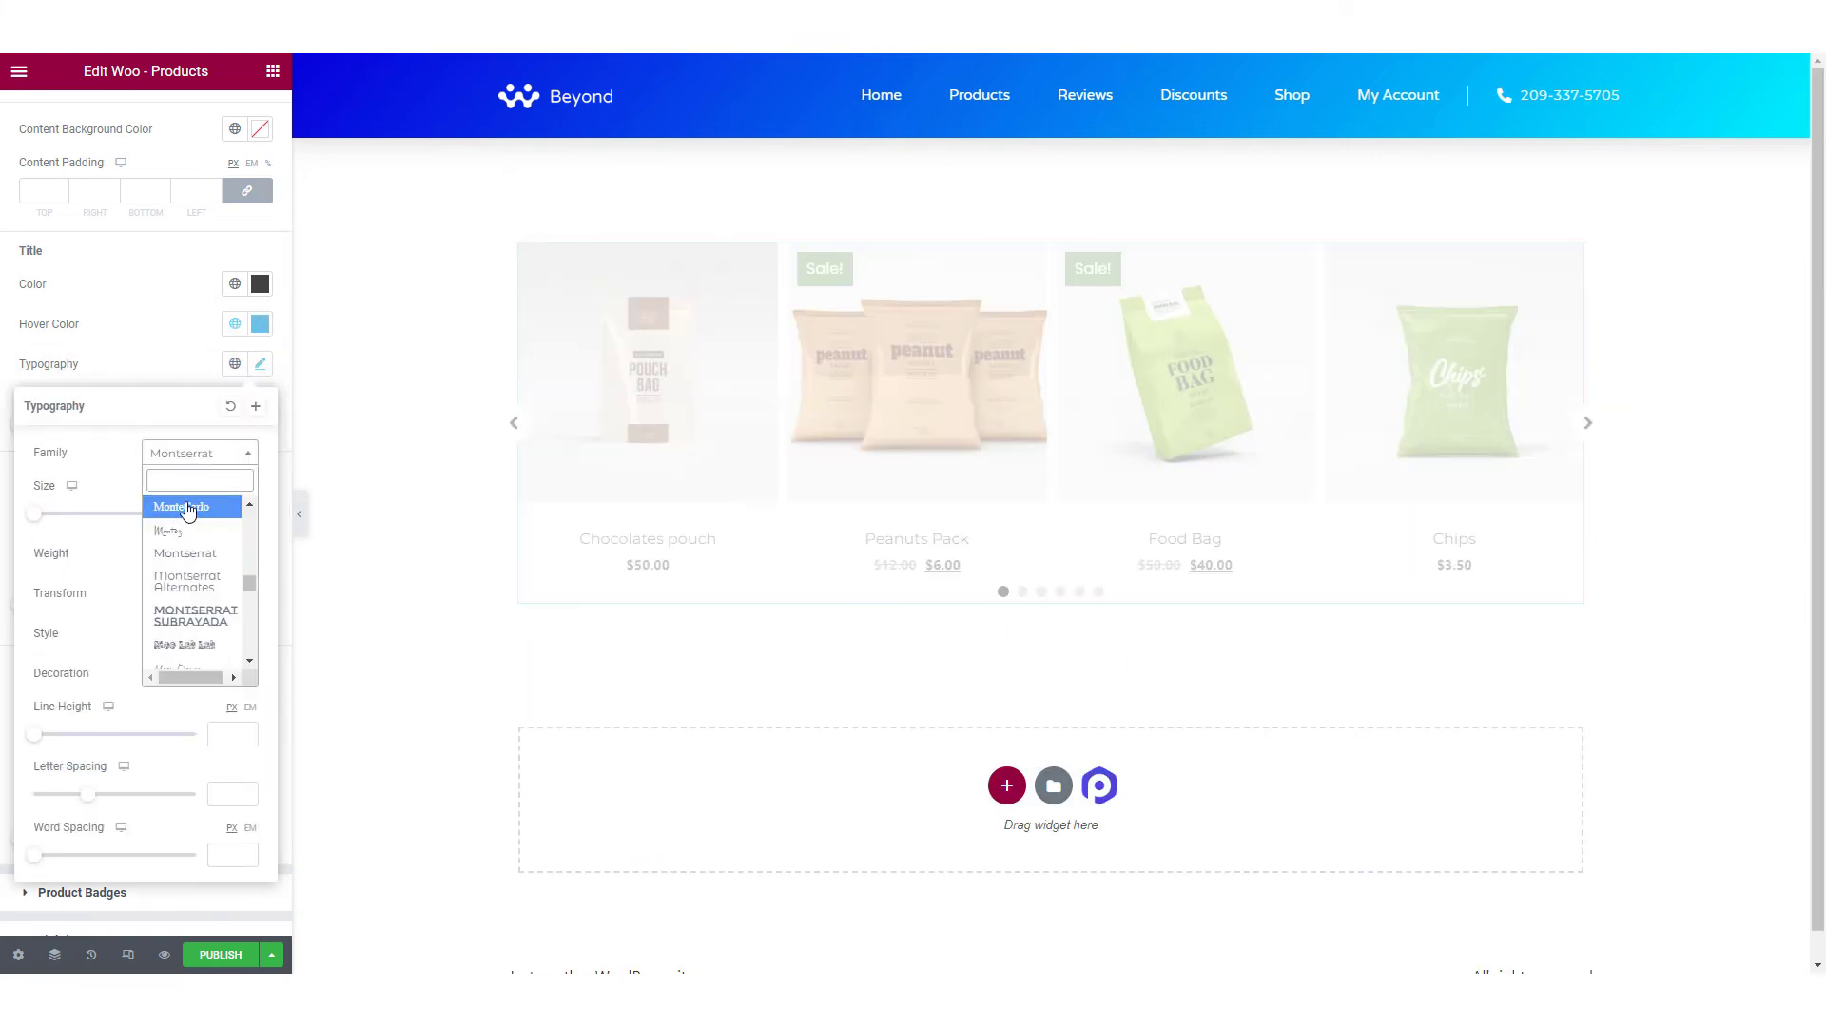
type("pop")
left_click(190, 522)
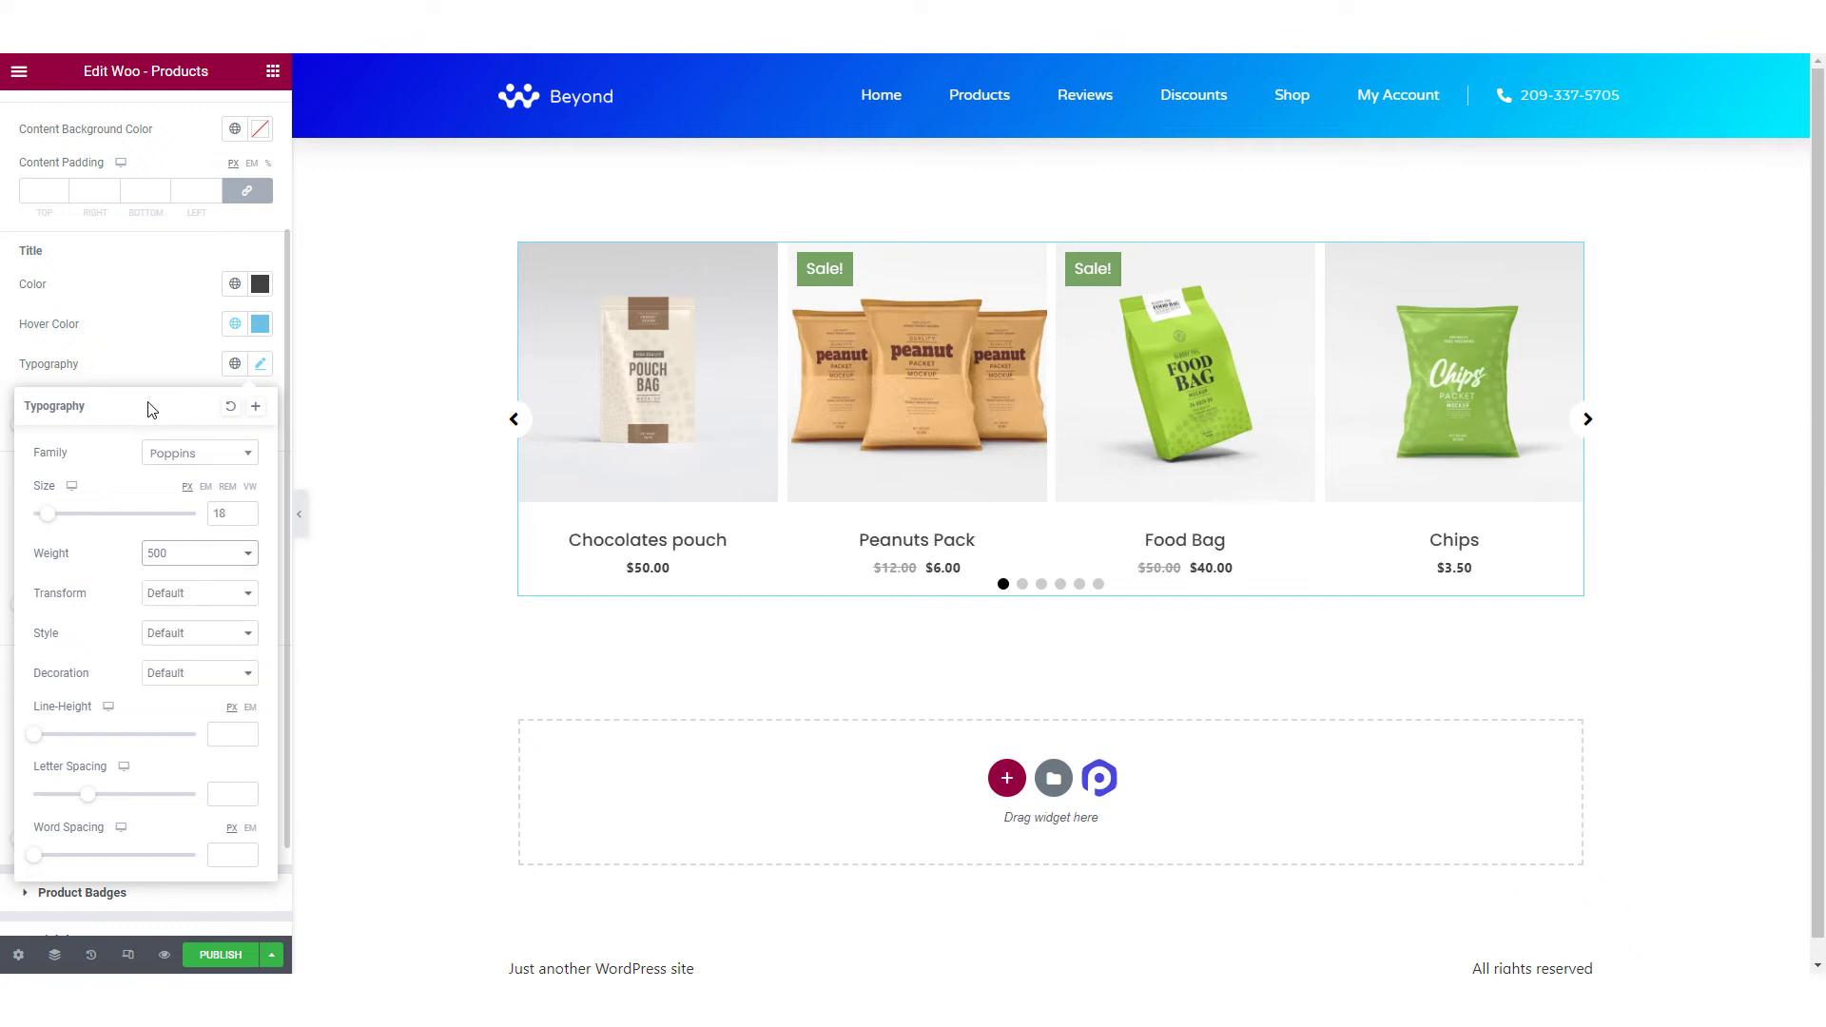
left_click(163, 359)
Apply the global font New Item #1 to the product price typography.
left_click(235, 543)
left_click(76, 737)
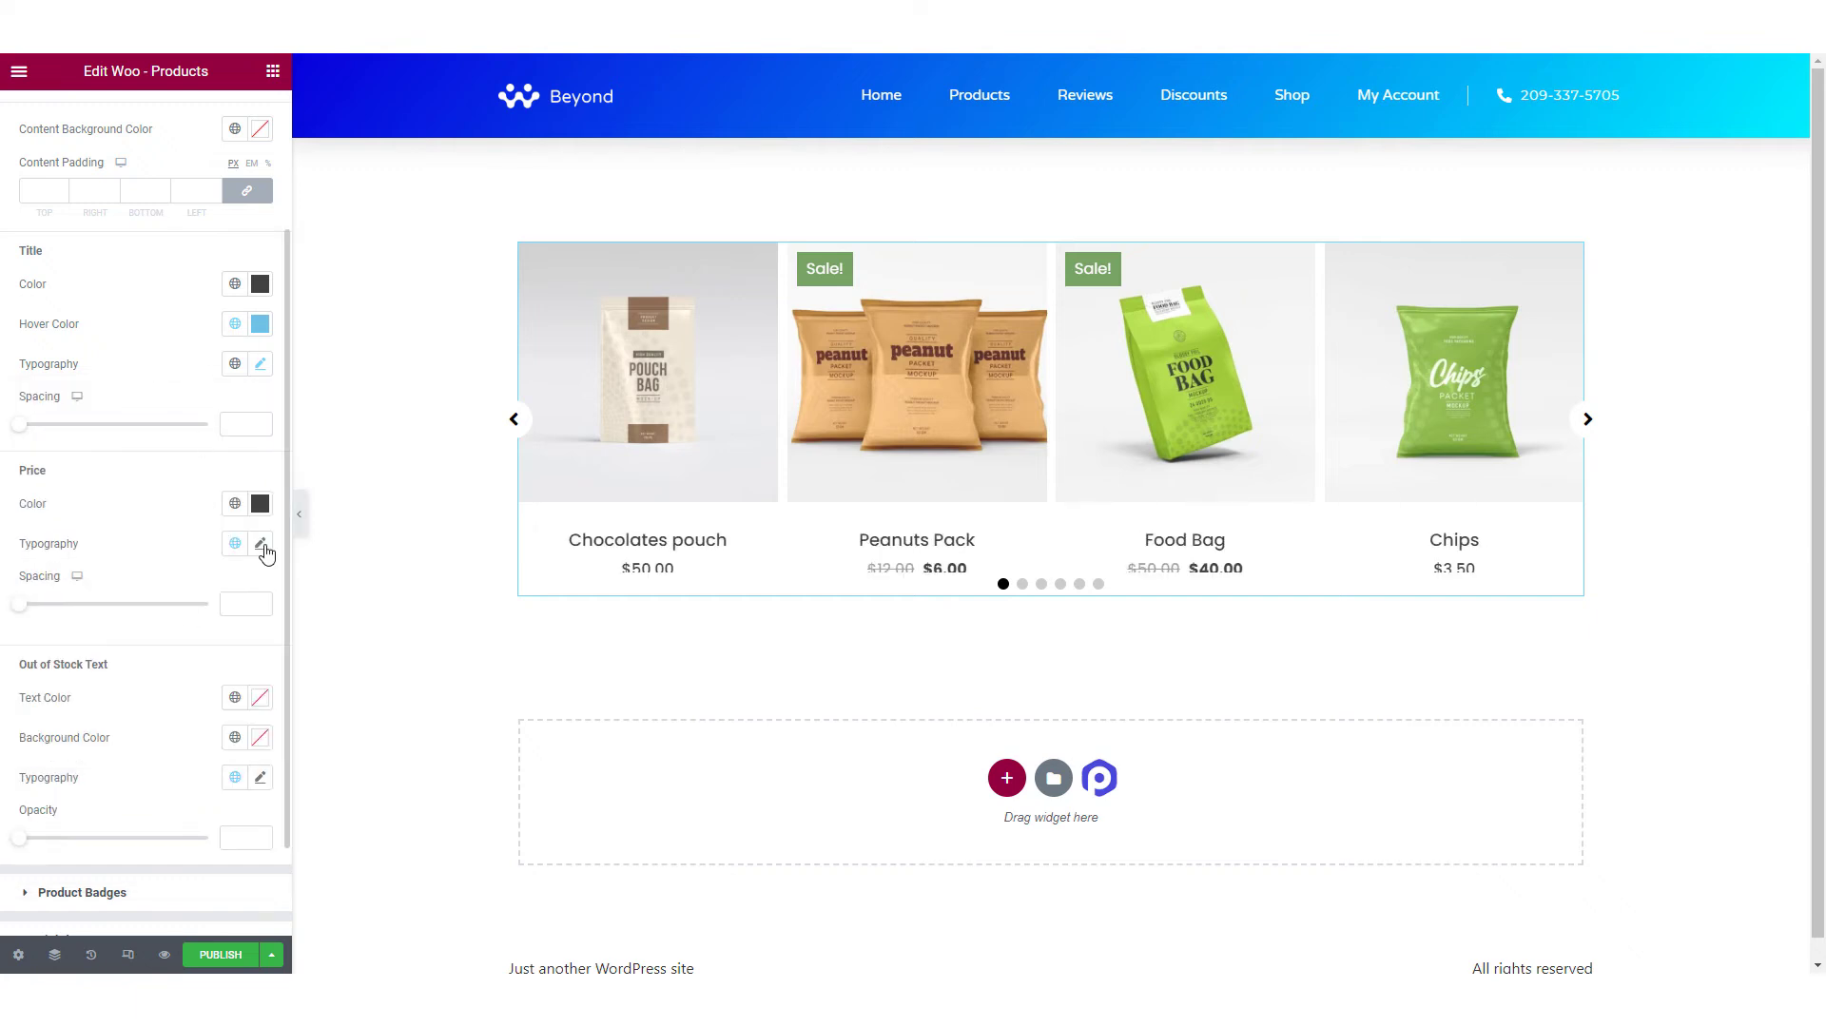
left_click(260, 543)
left_click(232, 549)
left_click(124, 730)
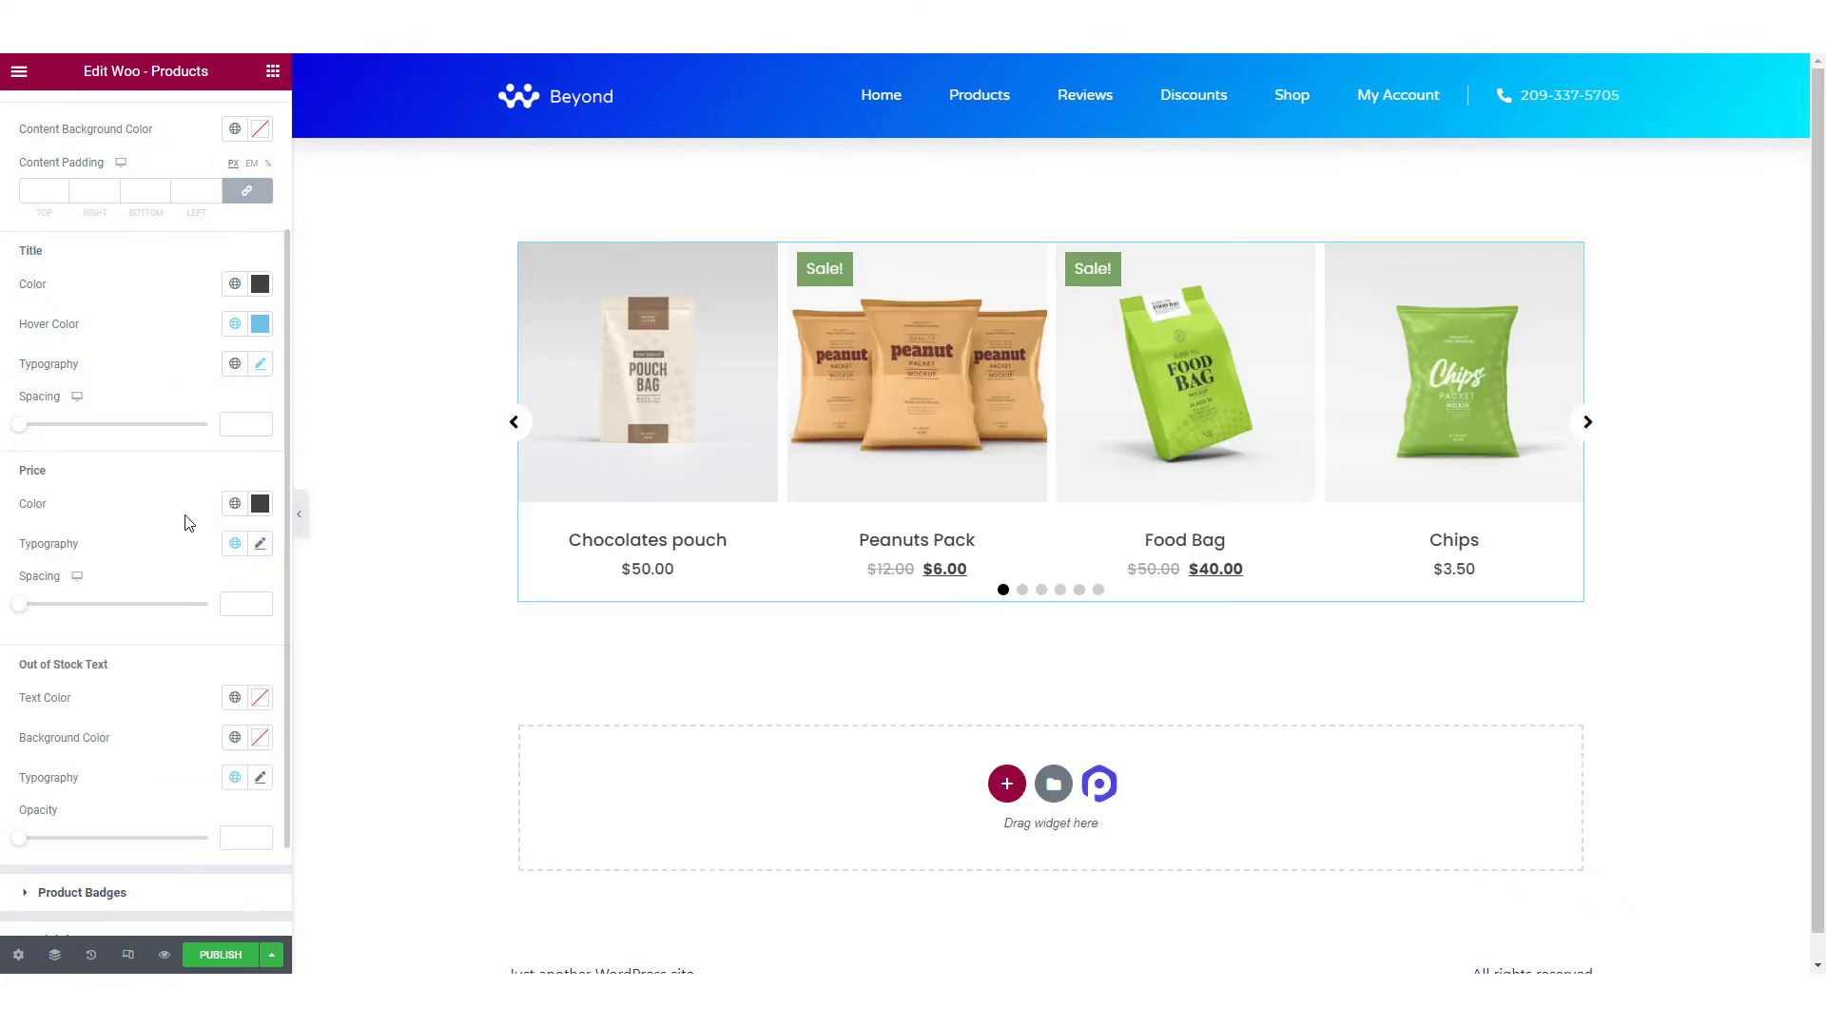
Set the product badges' margin to 0 and unlink the sale badge's rounded corners, giving only the bottom value 10 px.
scroll(149, 538, "down", 2)
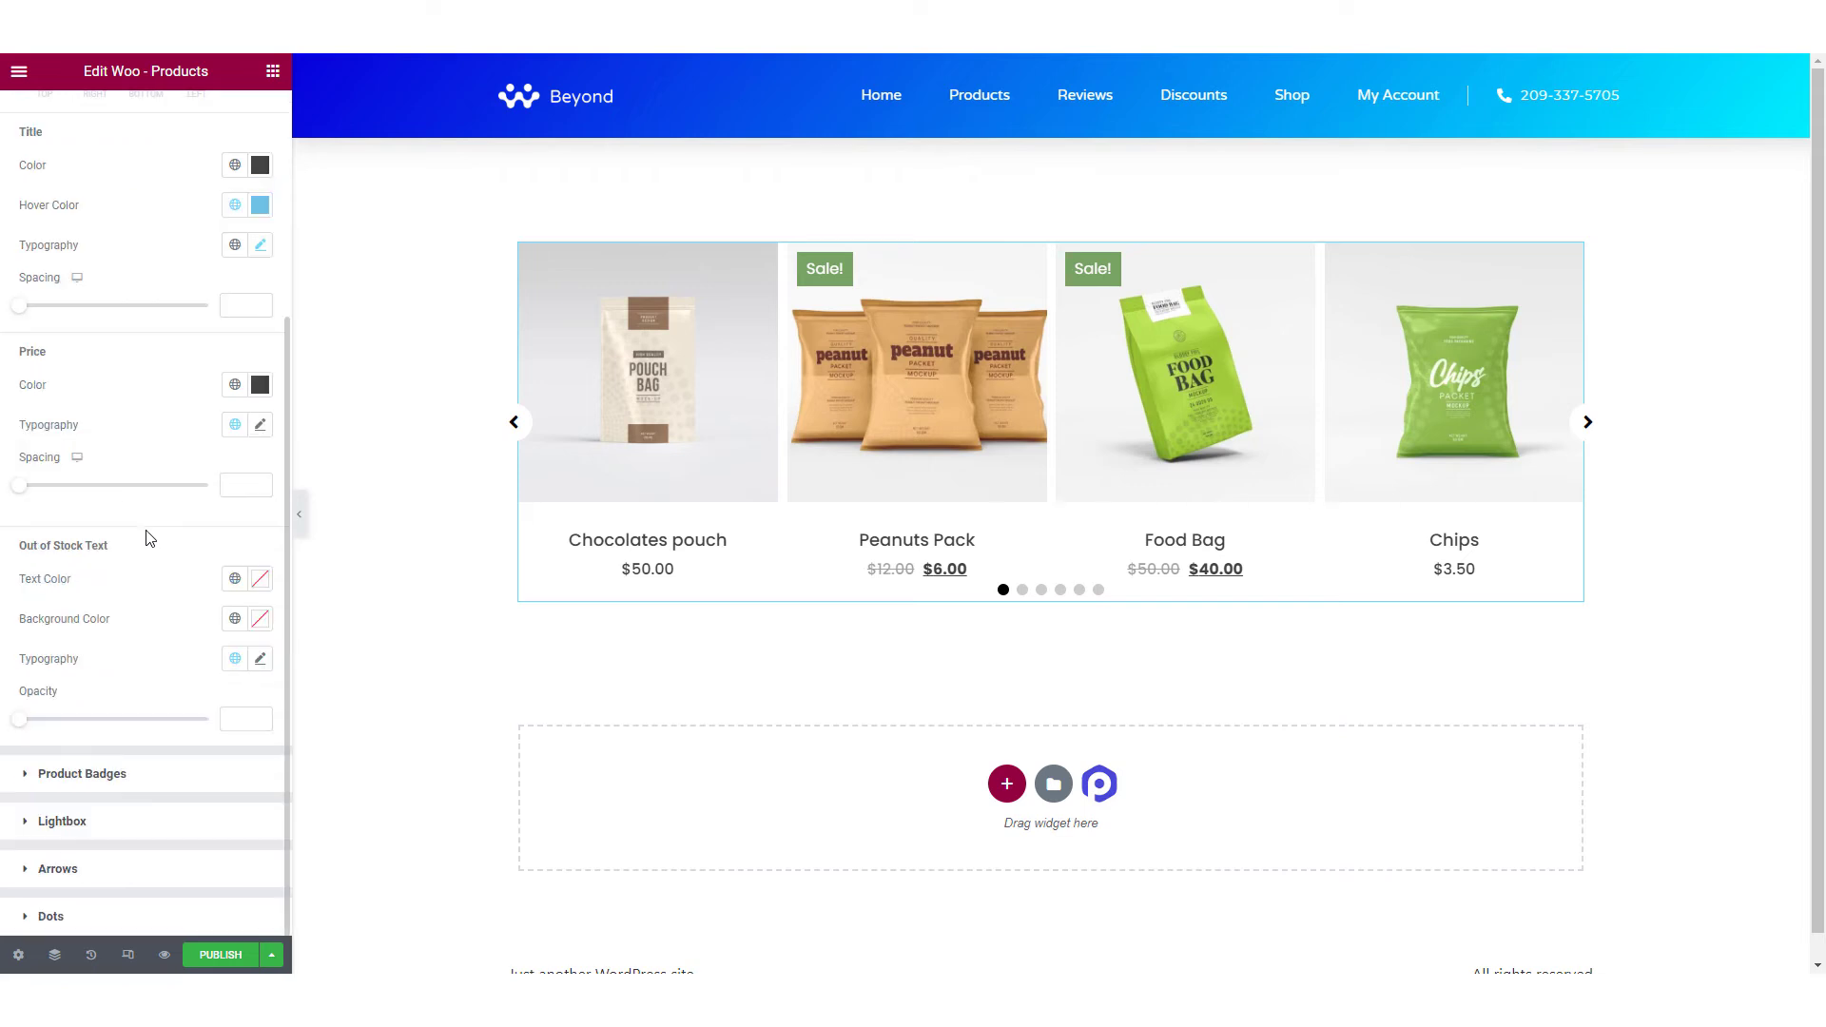
left_click(91, 777)
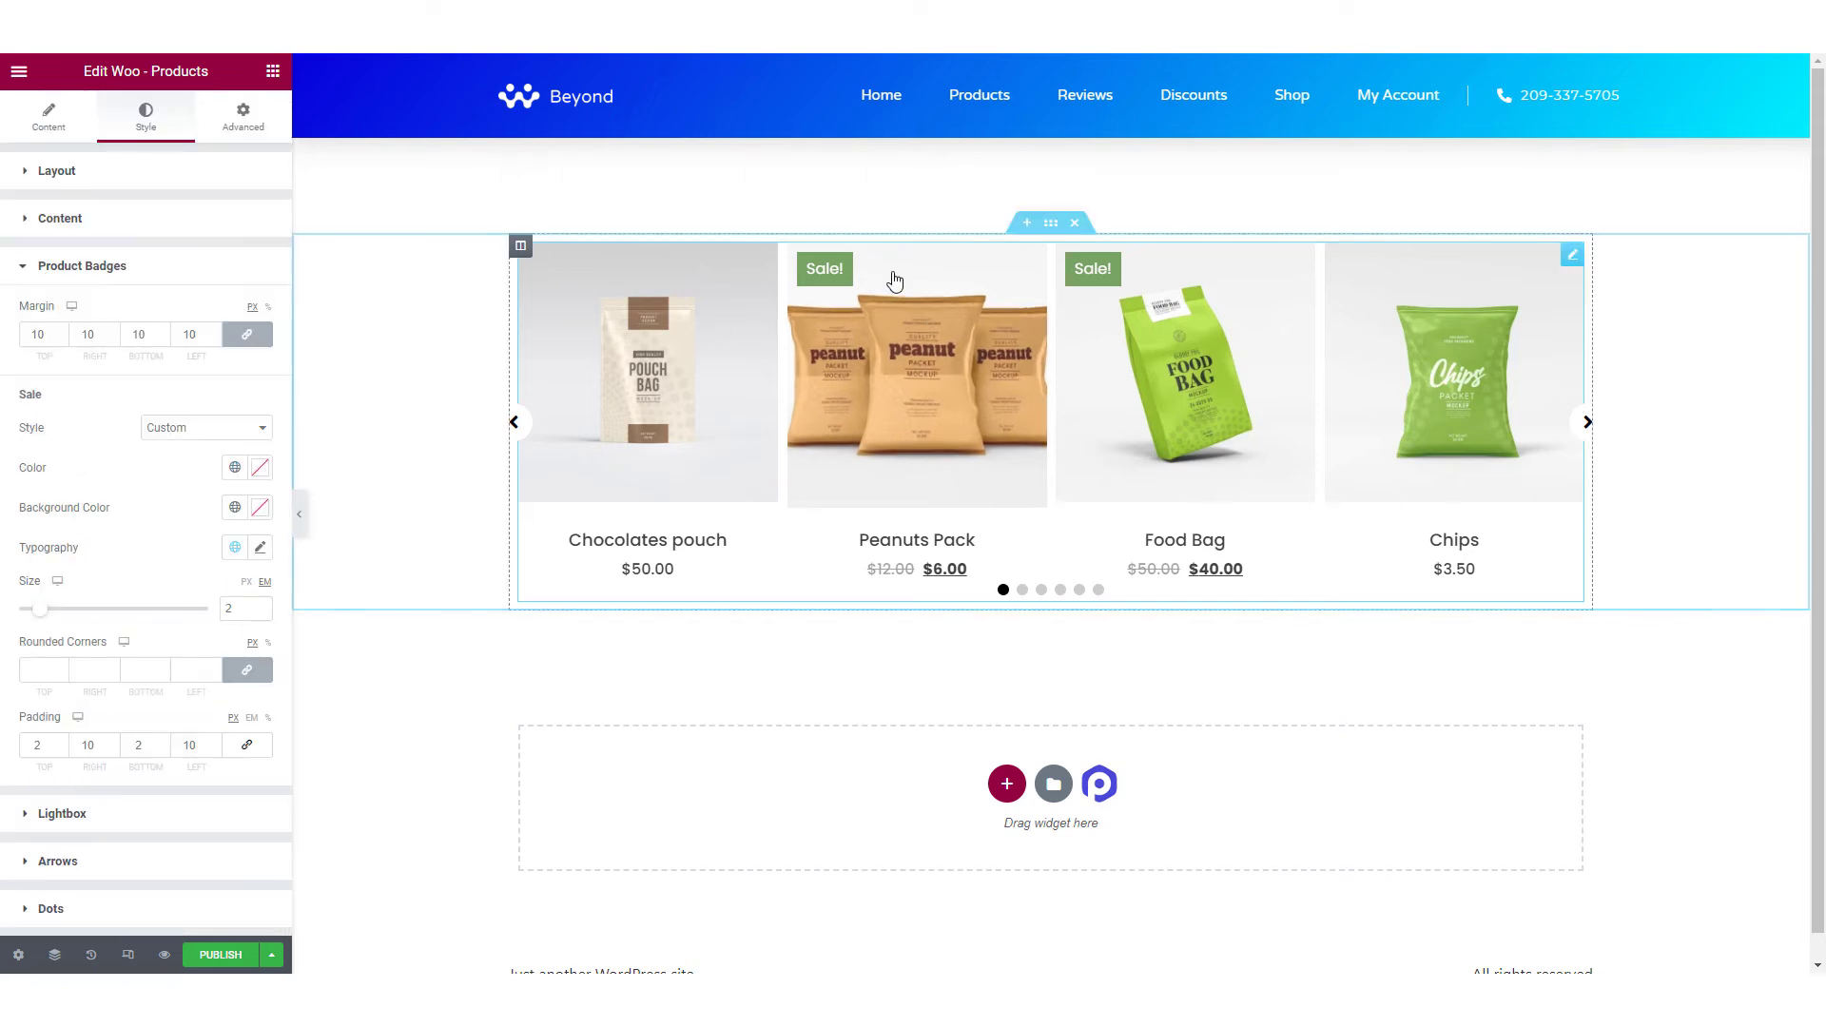
left_click(38, 336)
key("BackSpace")
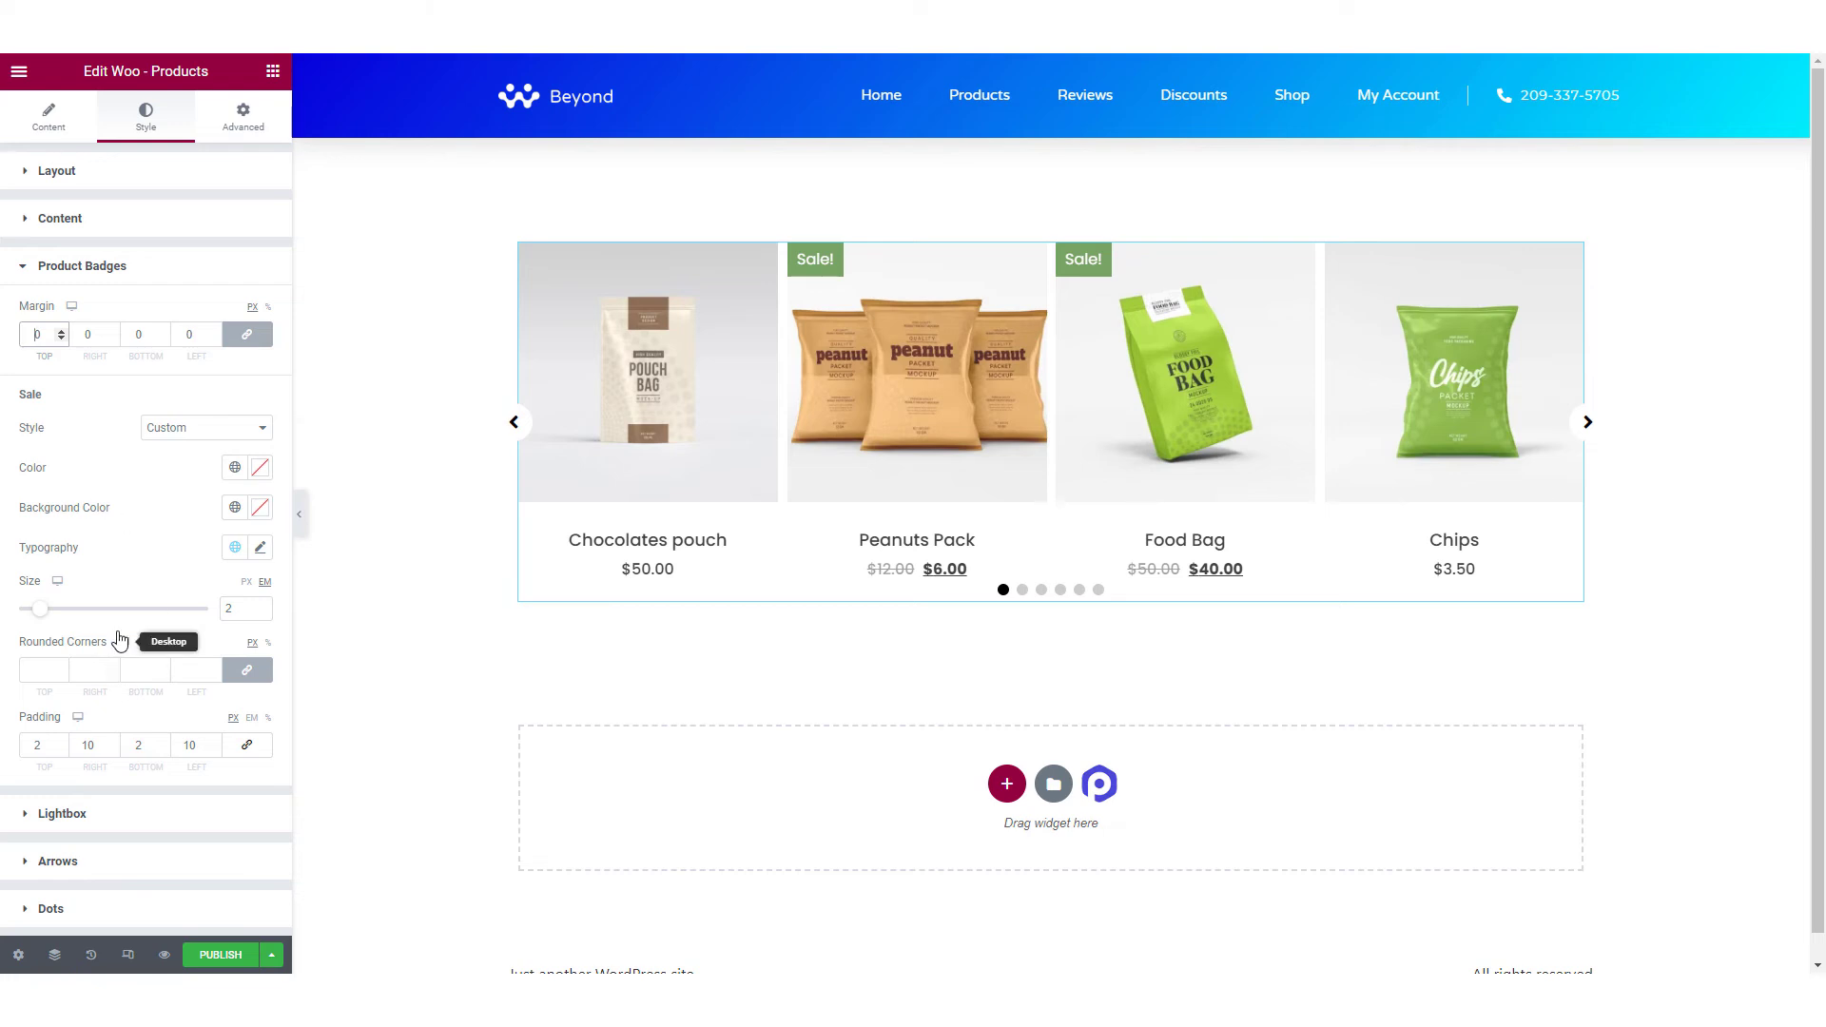
left_click(241, 673)
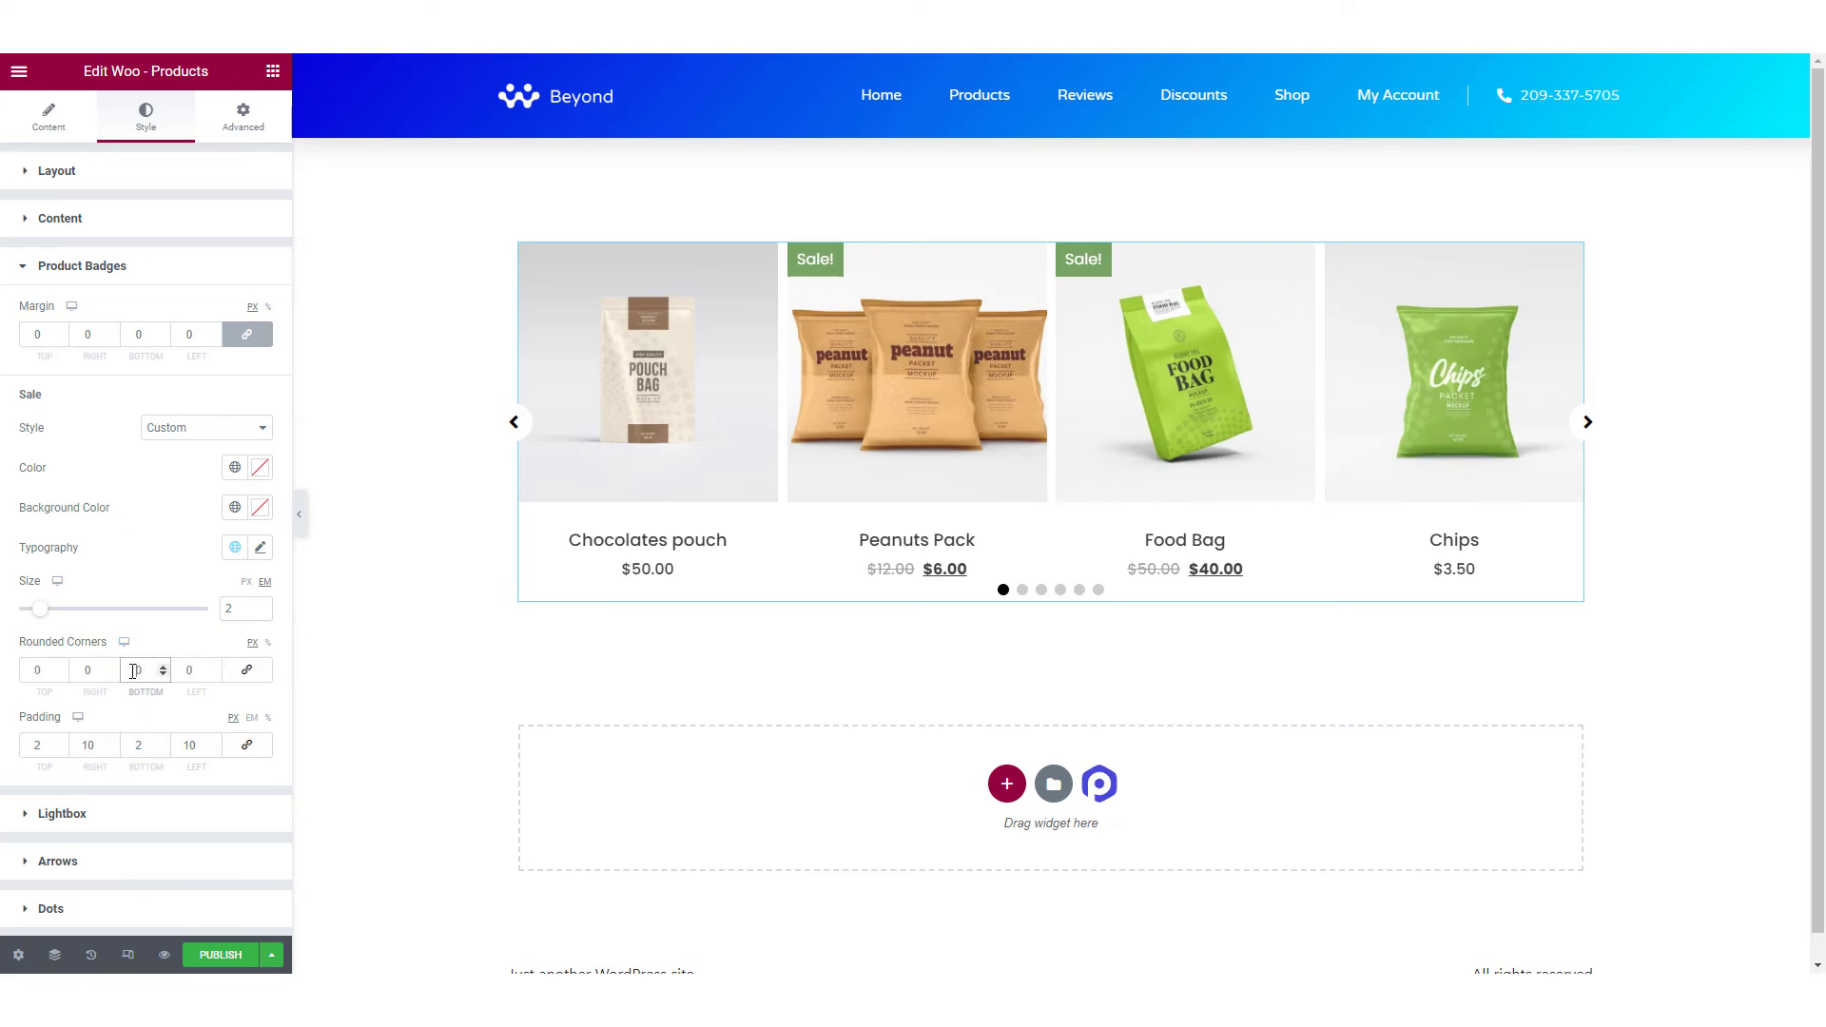
Reduce the sale badge's size to 1.6 em.
left_click(235, 606)
left_click(260, 612)
left_click(259, 613)
left_click(260, 612)
left_click(260, 613)
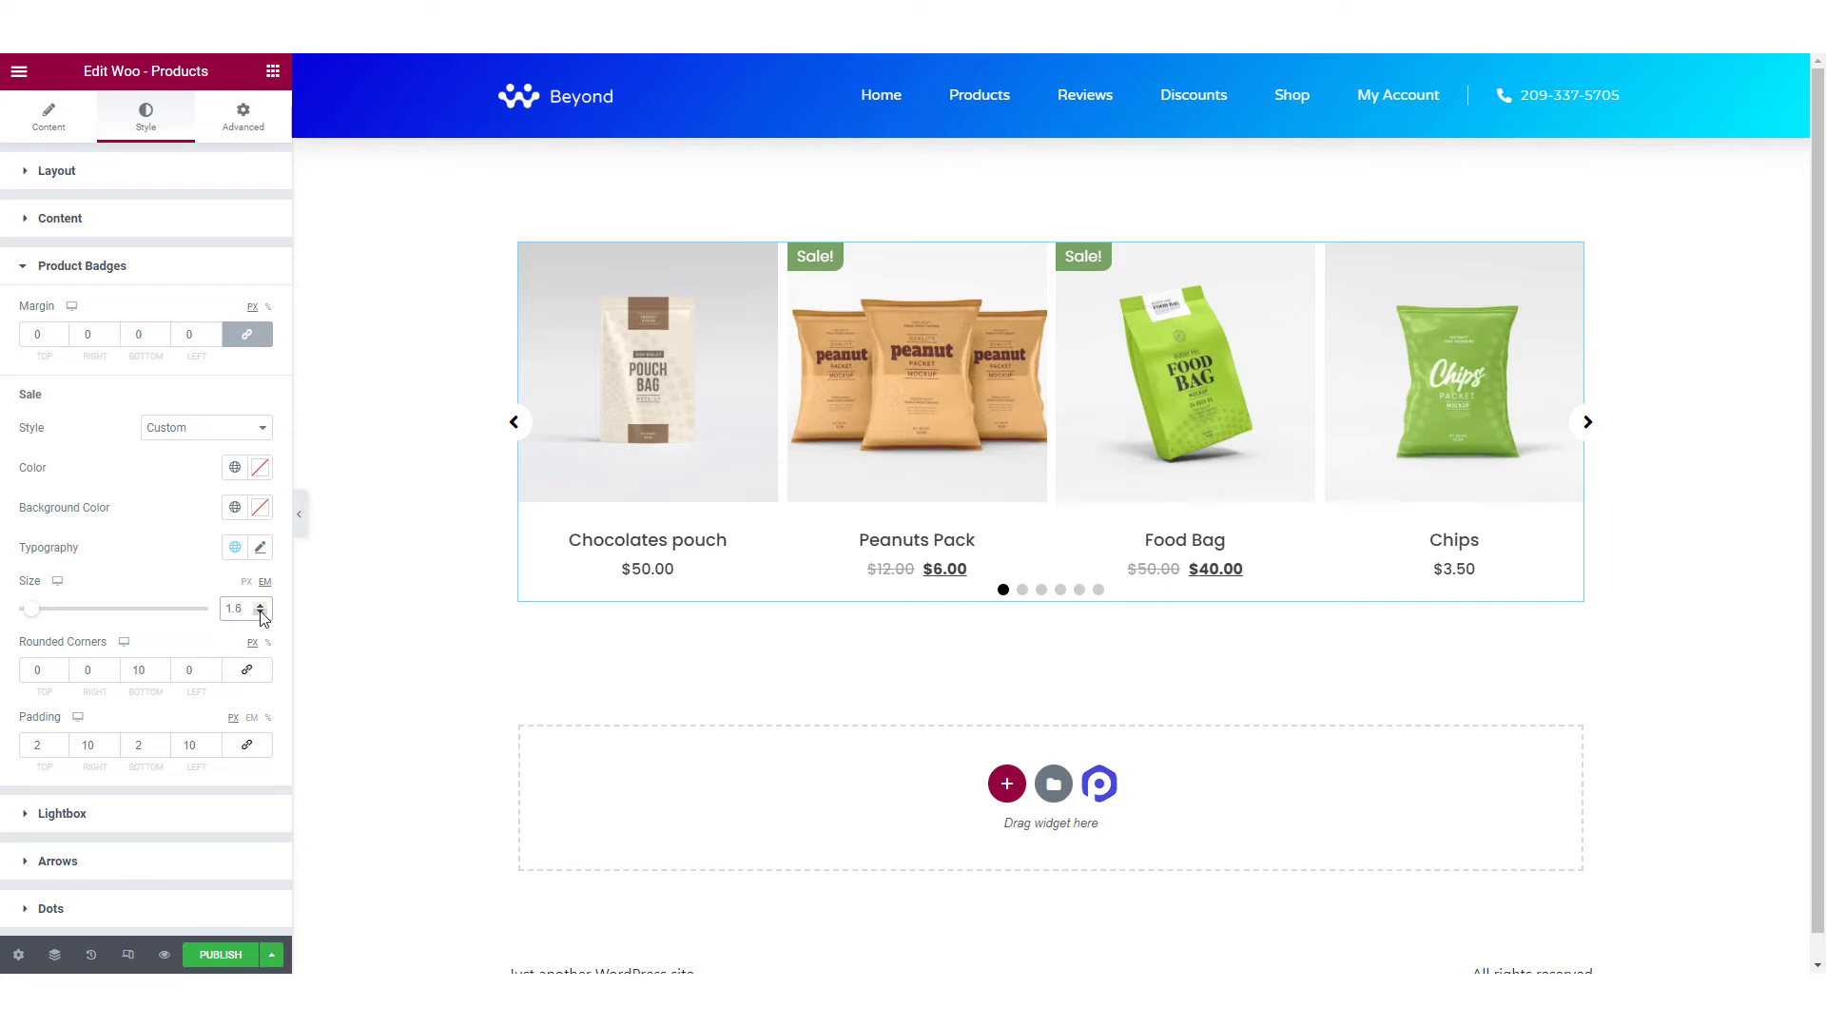
Give the sale badge text a lighter font weight and set the badge's background to the global Primary color.
left_click(260, 548)
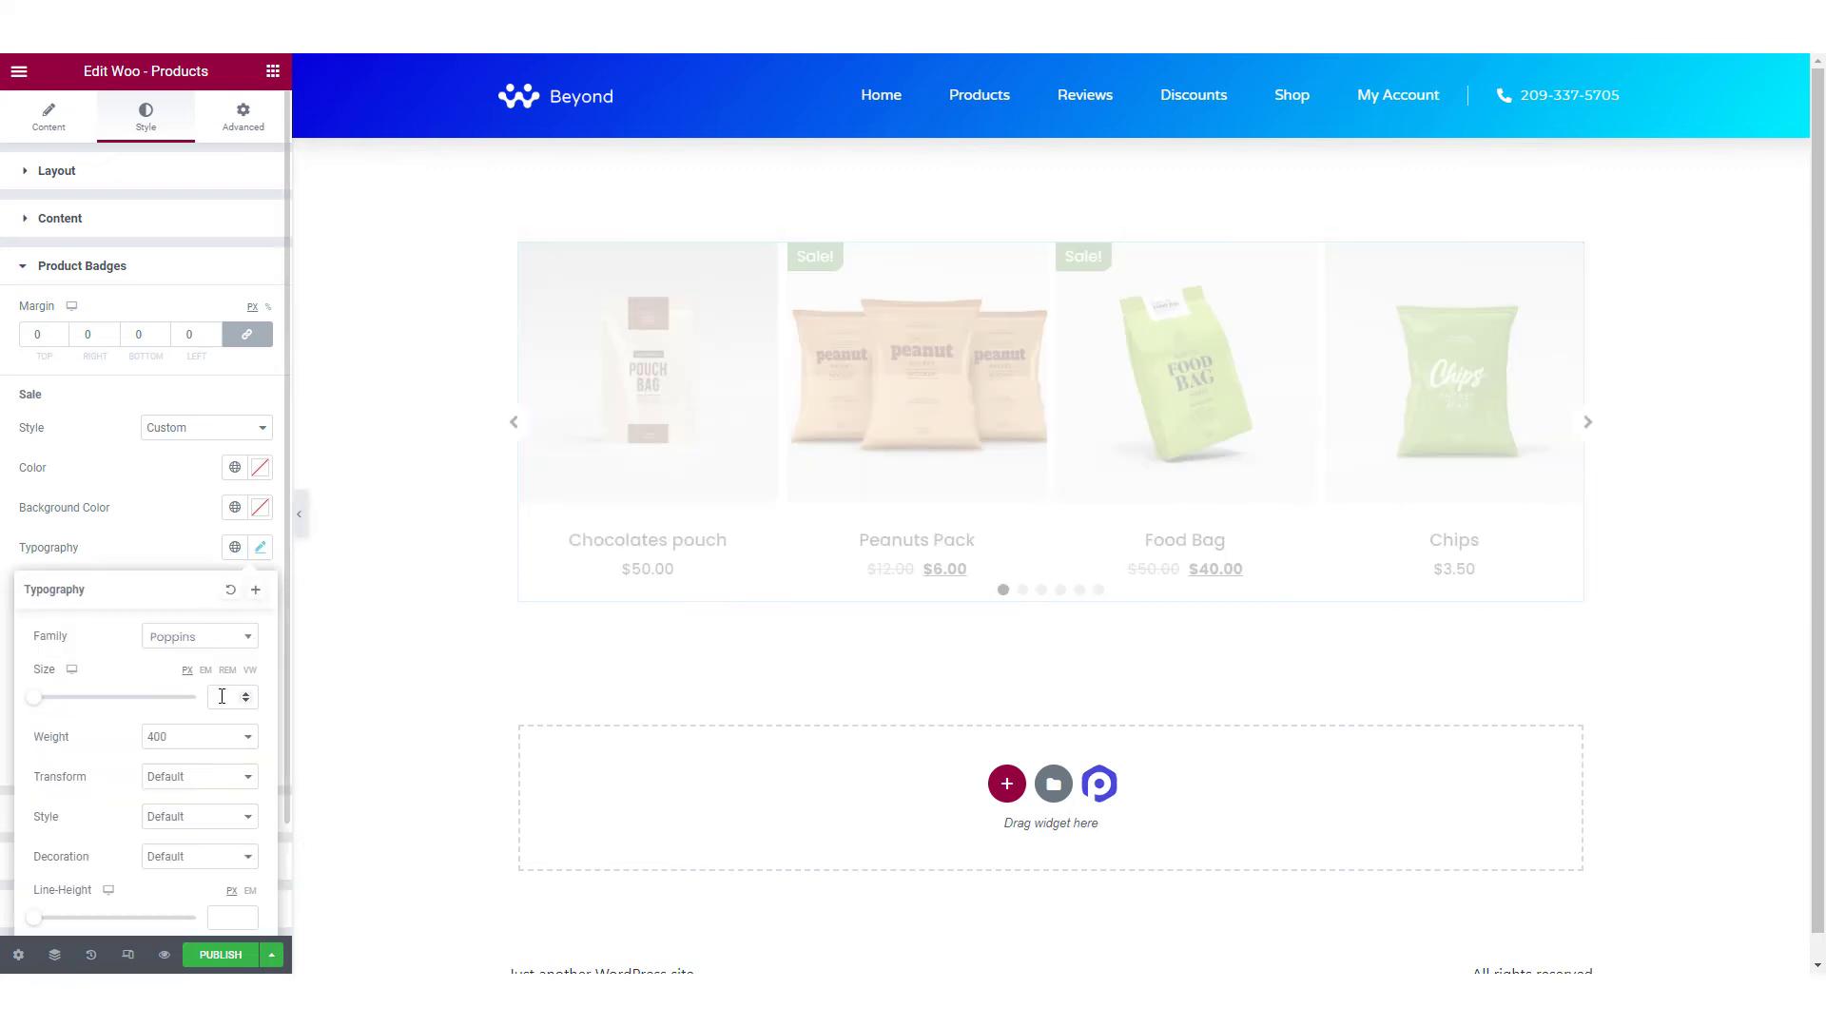
left_click(199, 737)
left_click(198, 786)
left_click(235, 506)
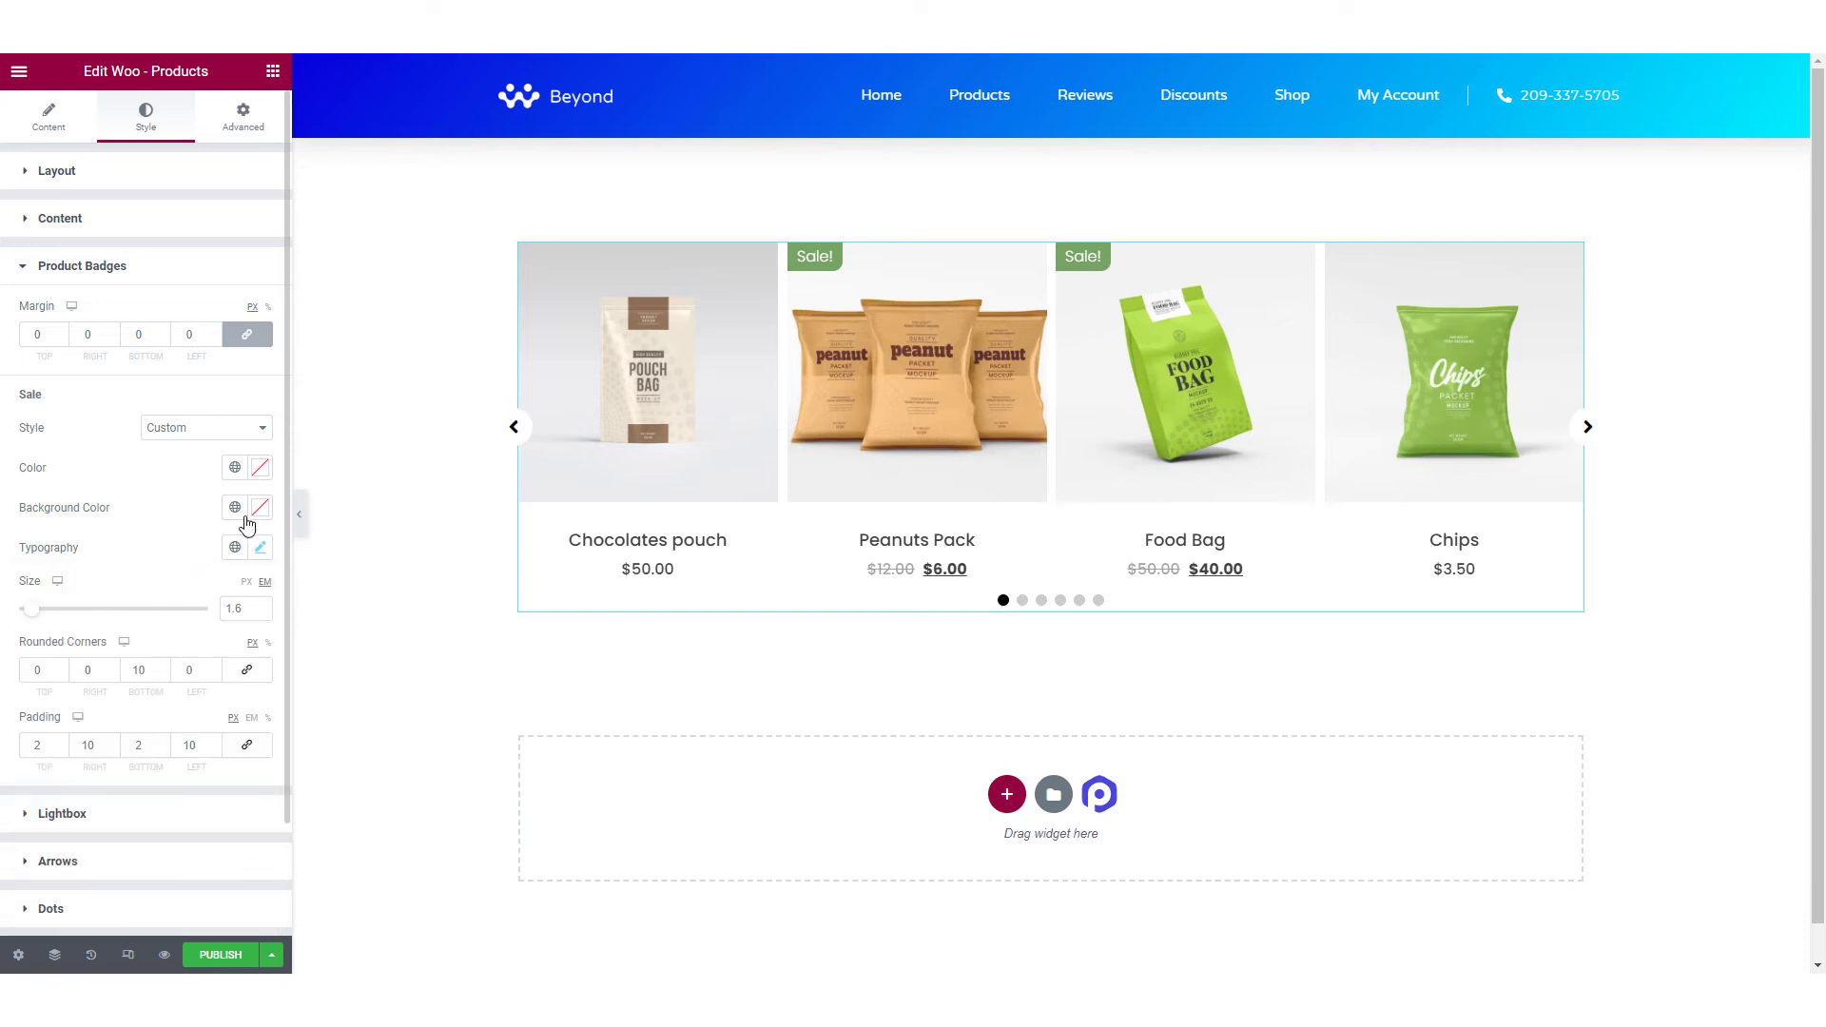
left_click(123, 596)
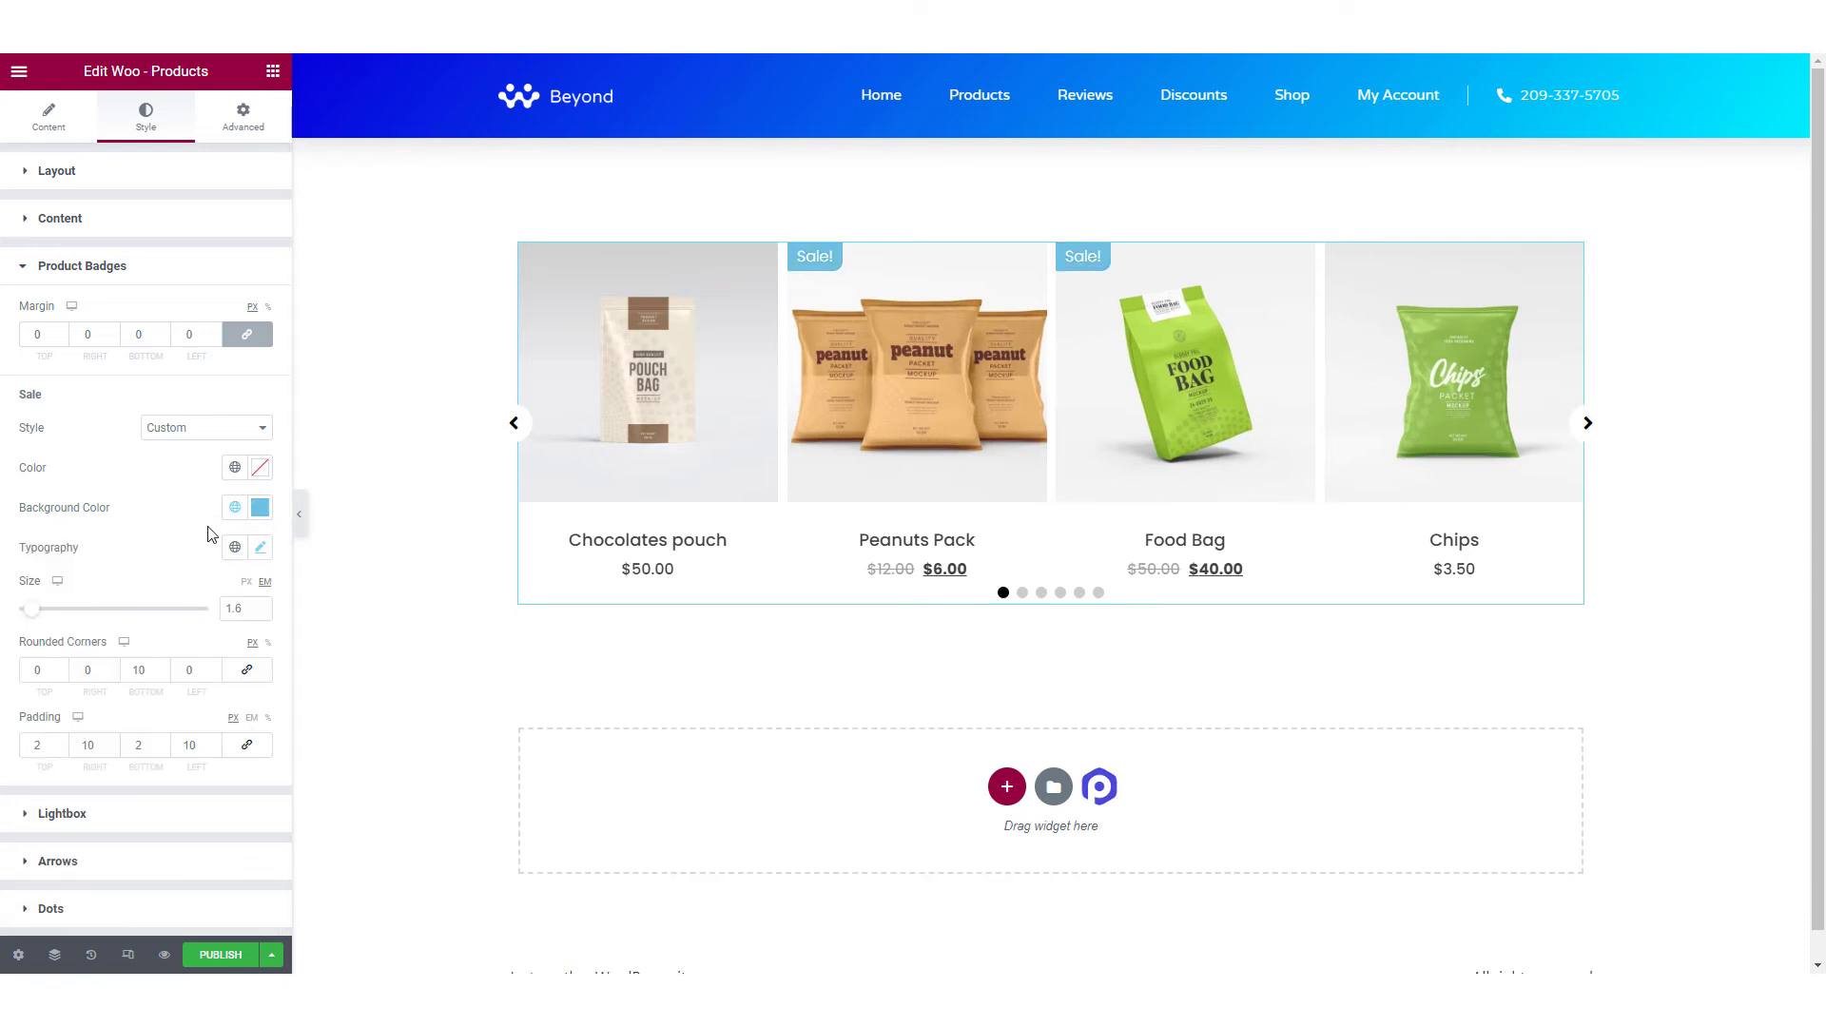
Change the carousel's navigation arrow icon to the recommended plain Arrow Right icon.
left_click(190, 816)
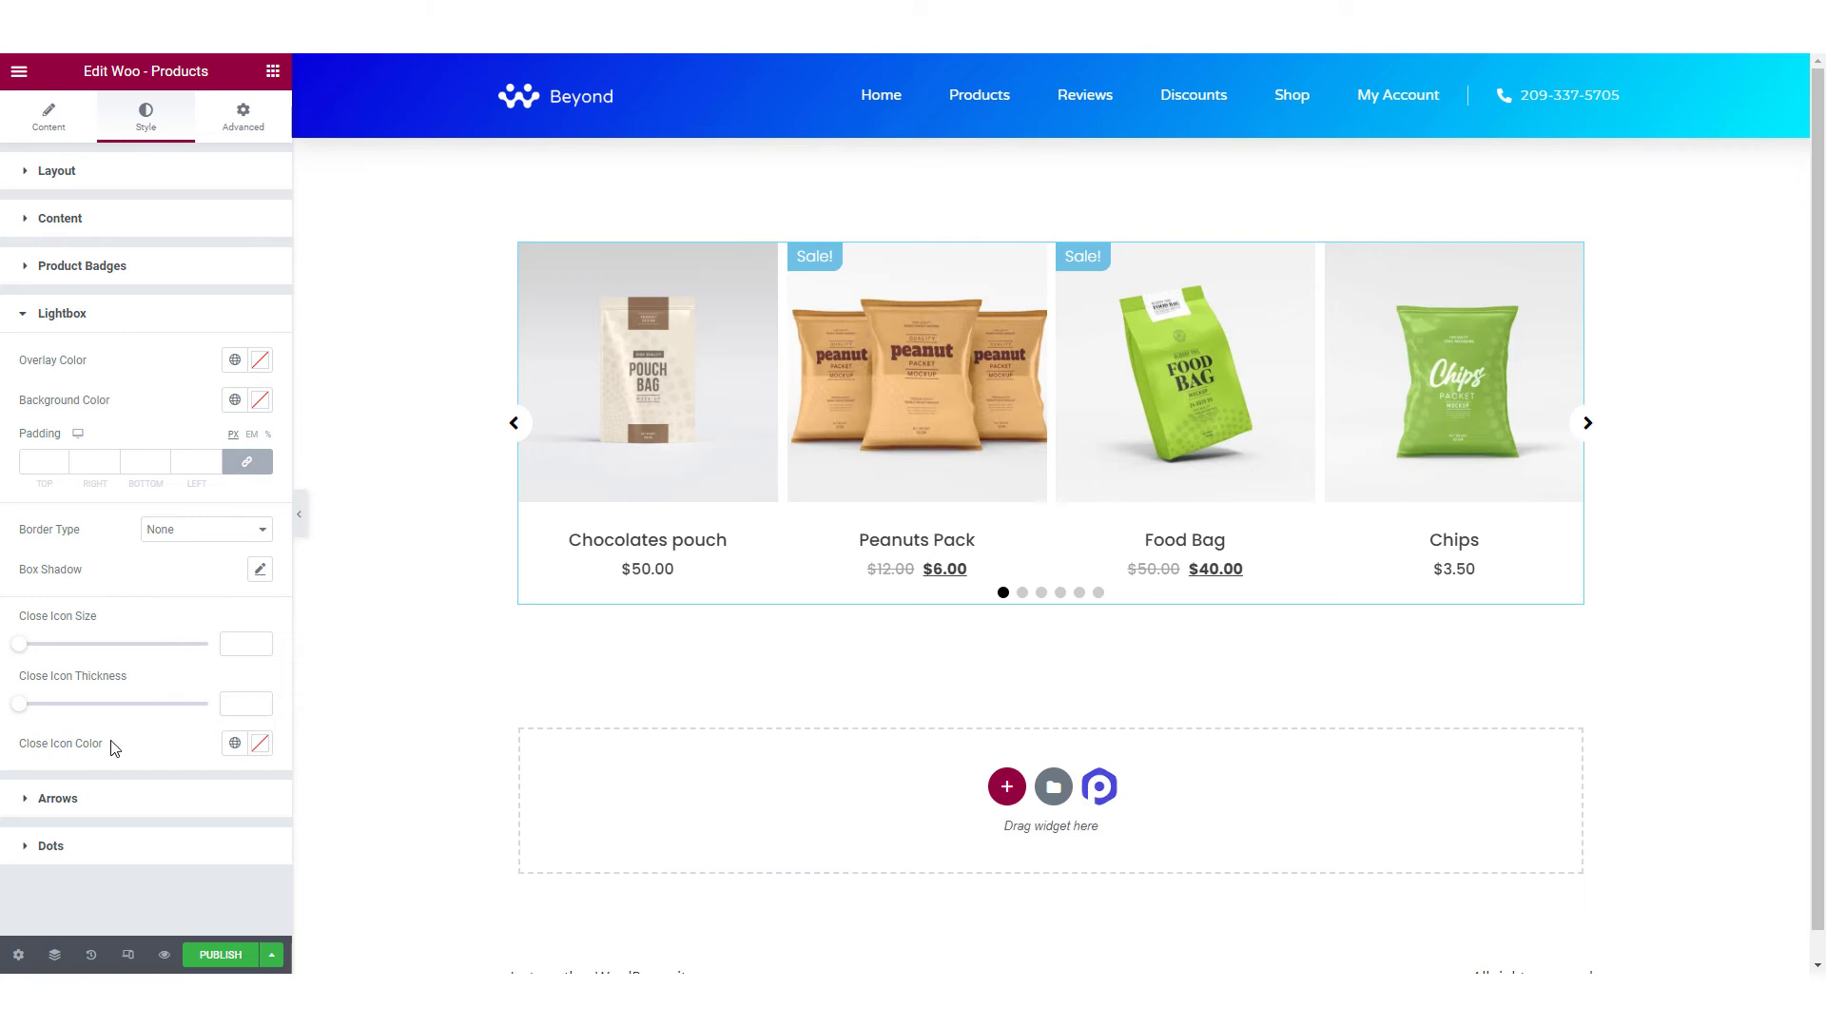
left_click(160, 805)
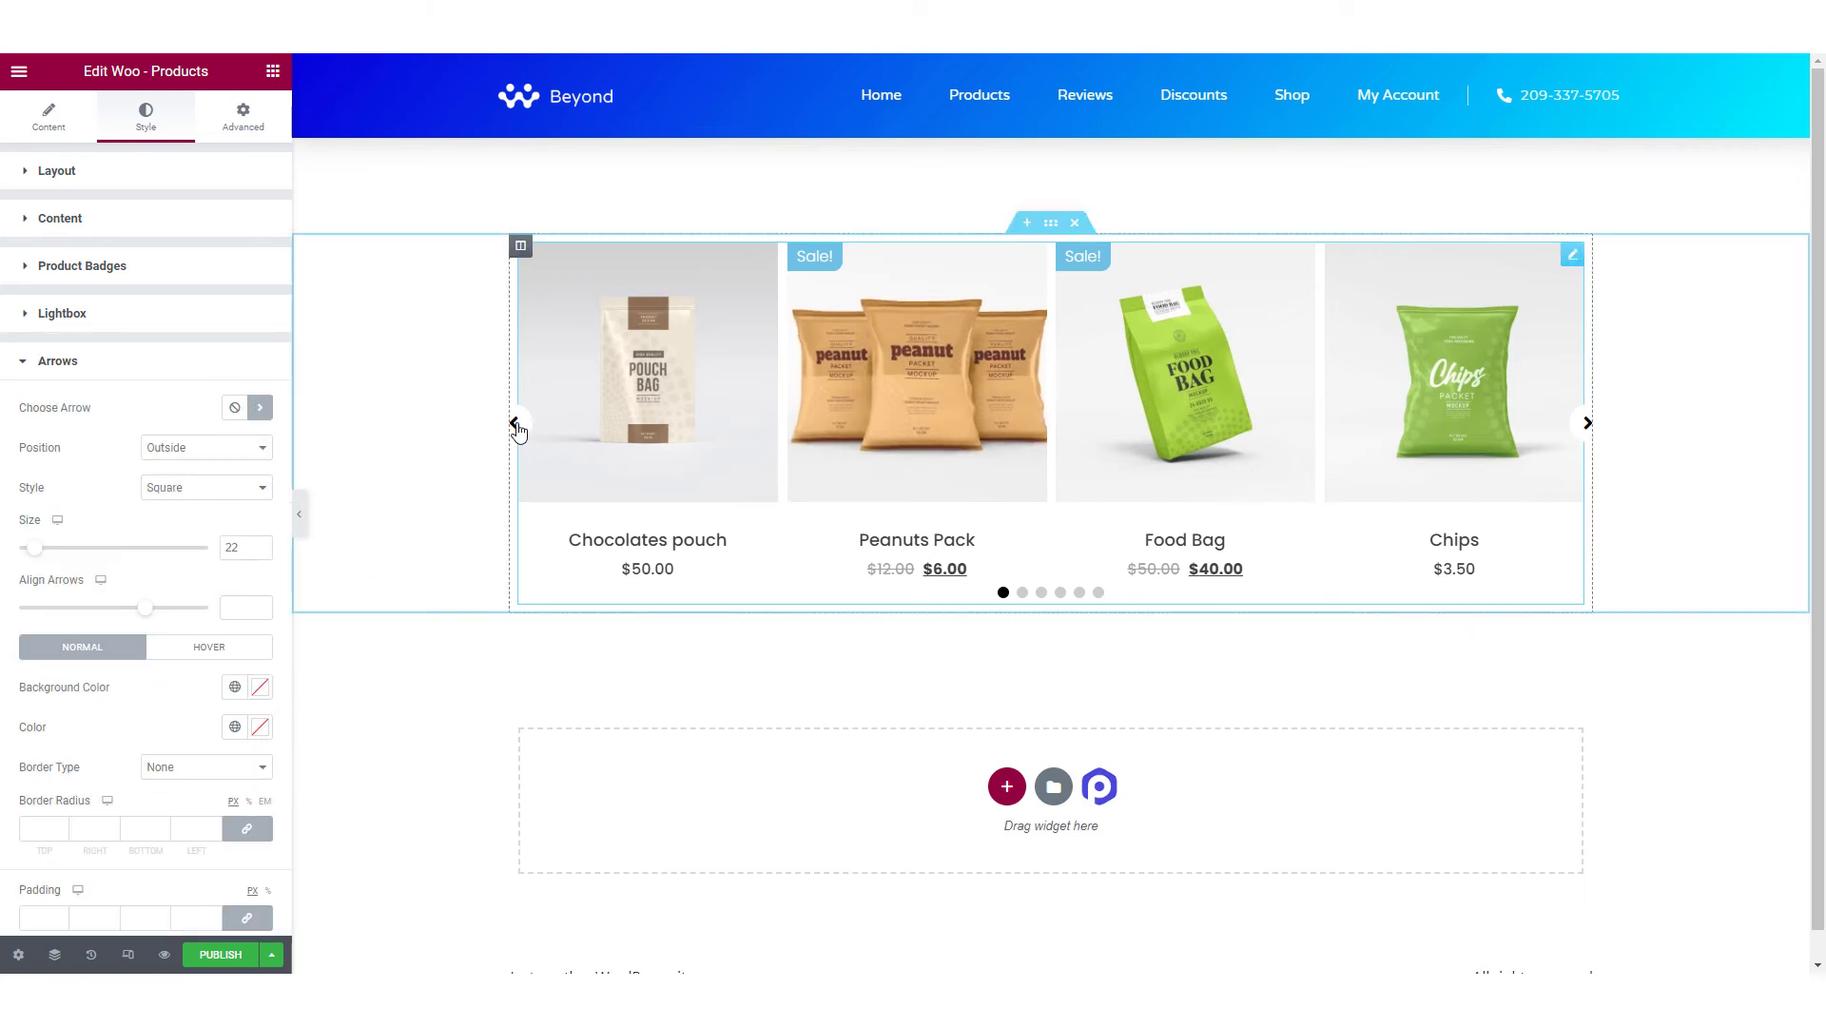
left_click(253, 409)
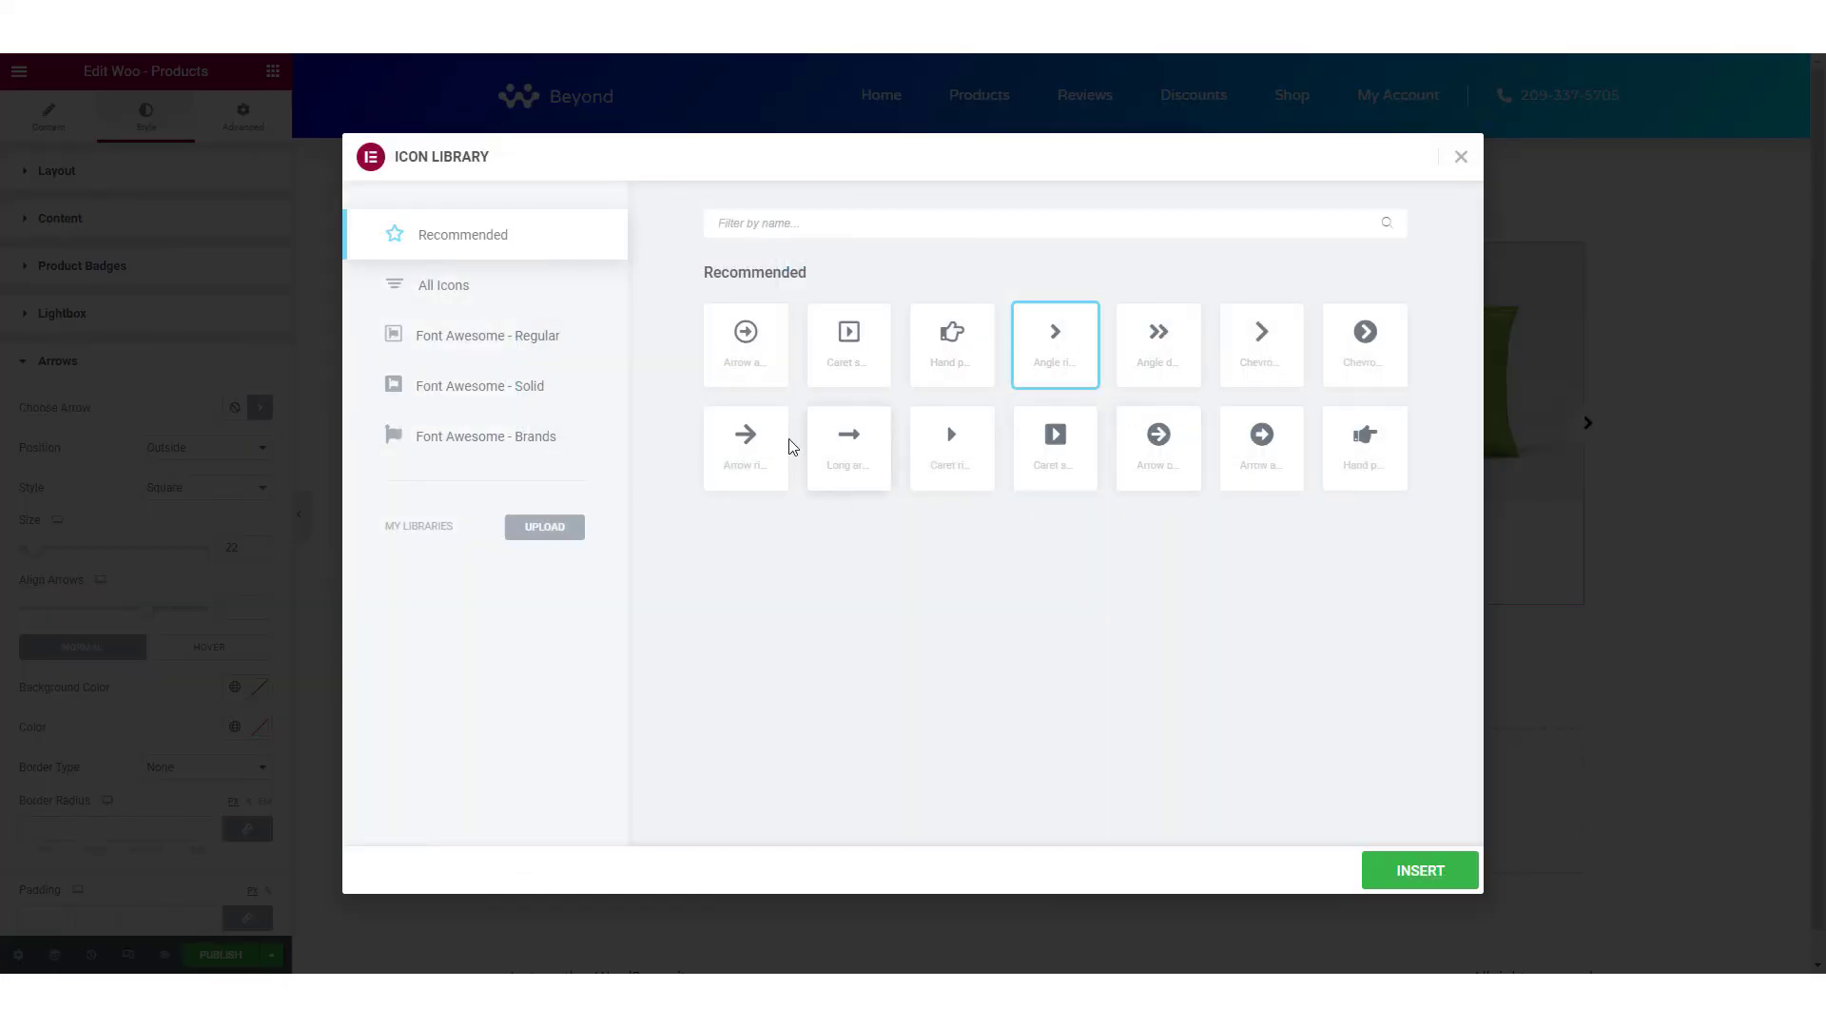
left_click(721, 438)
left_click(1424, 872)
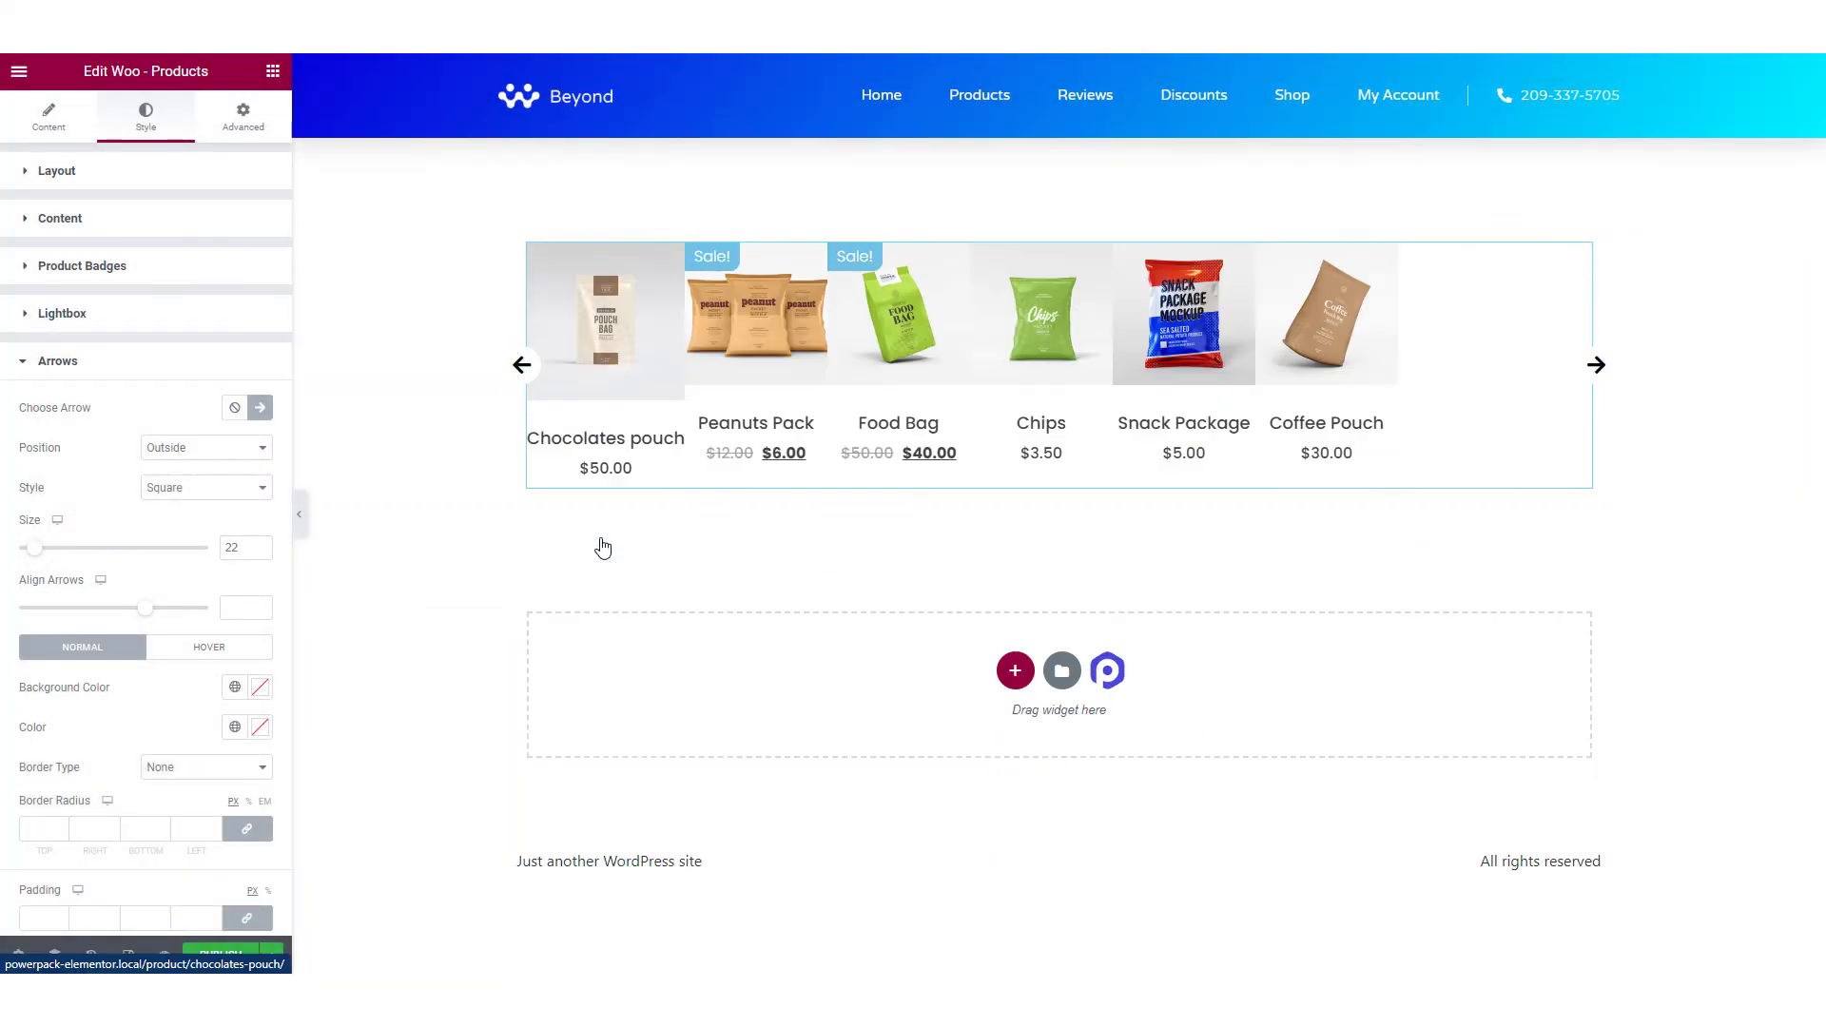
Keep the carousel arrows' position at Outside and set their style to Circle.
left_click(204, 447)
left_click(171, 464)
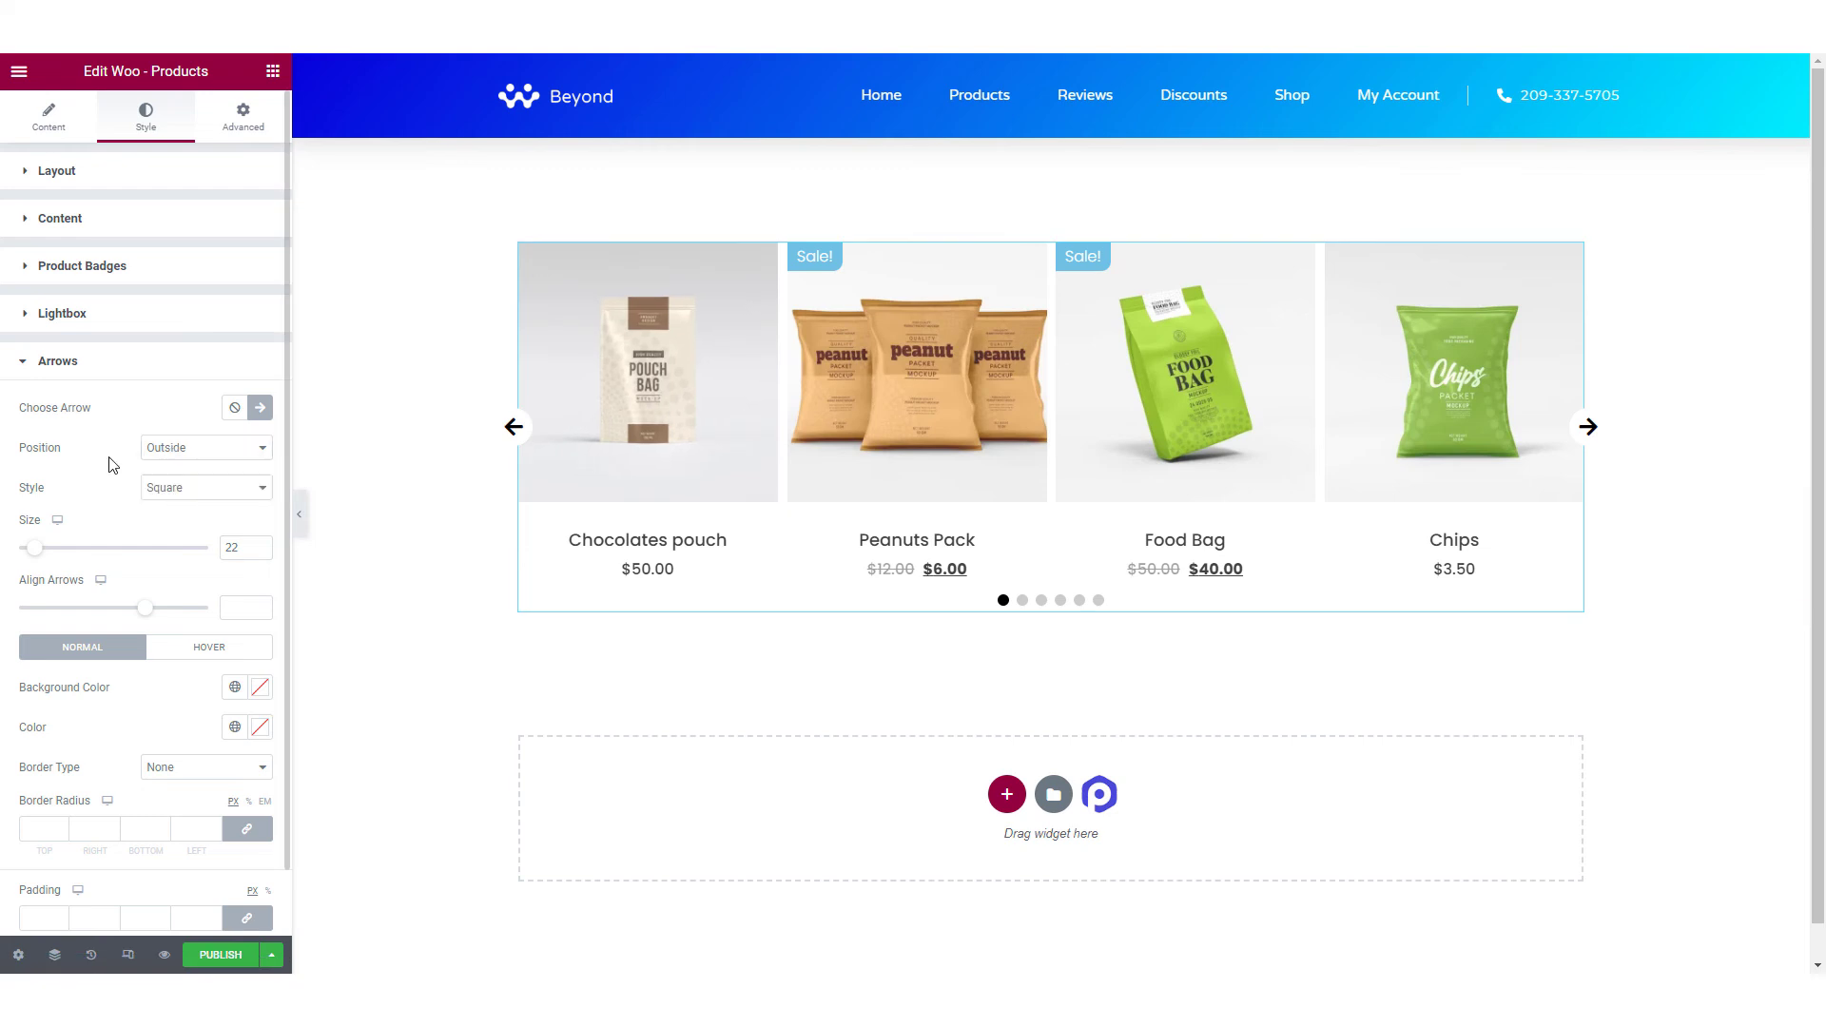
left_click(180, 489)
left_click(195, 520)
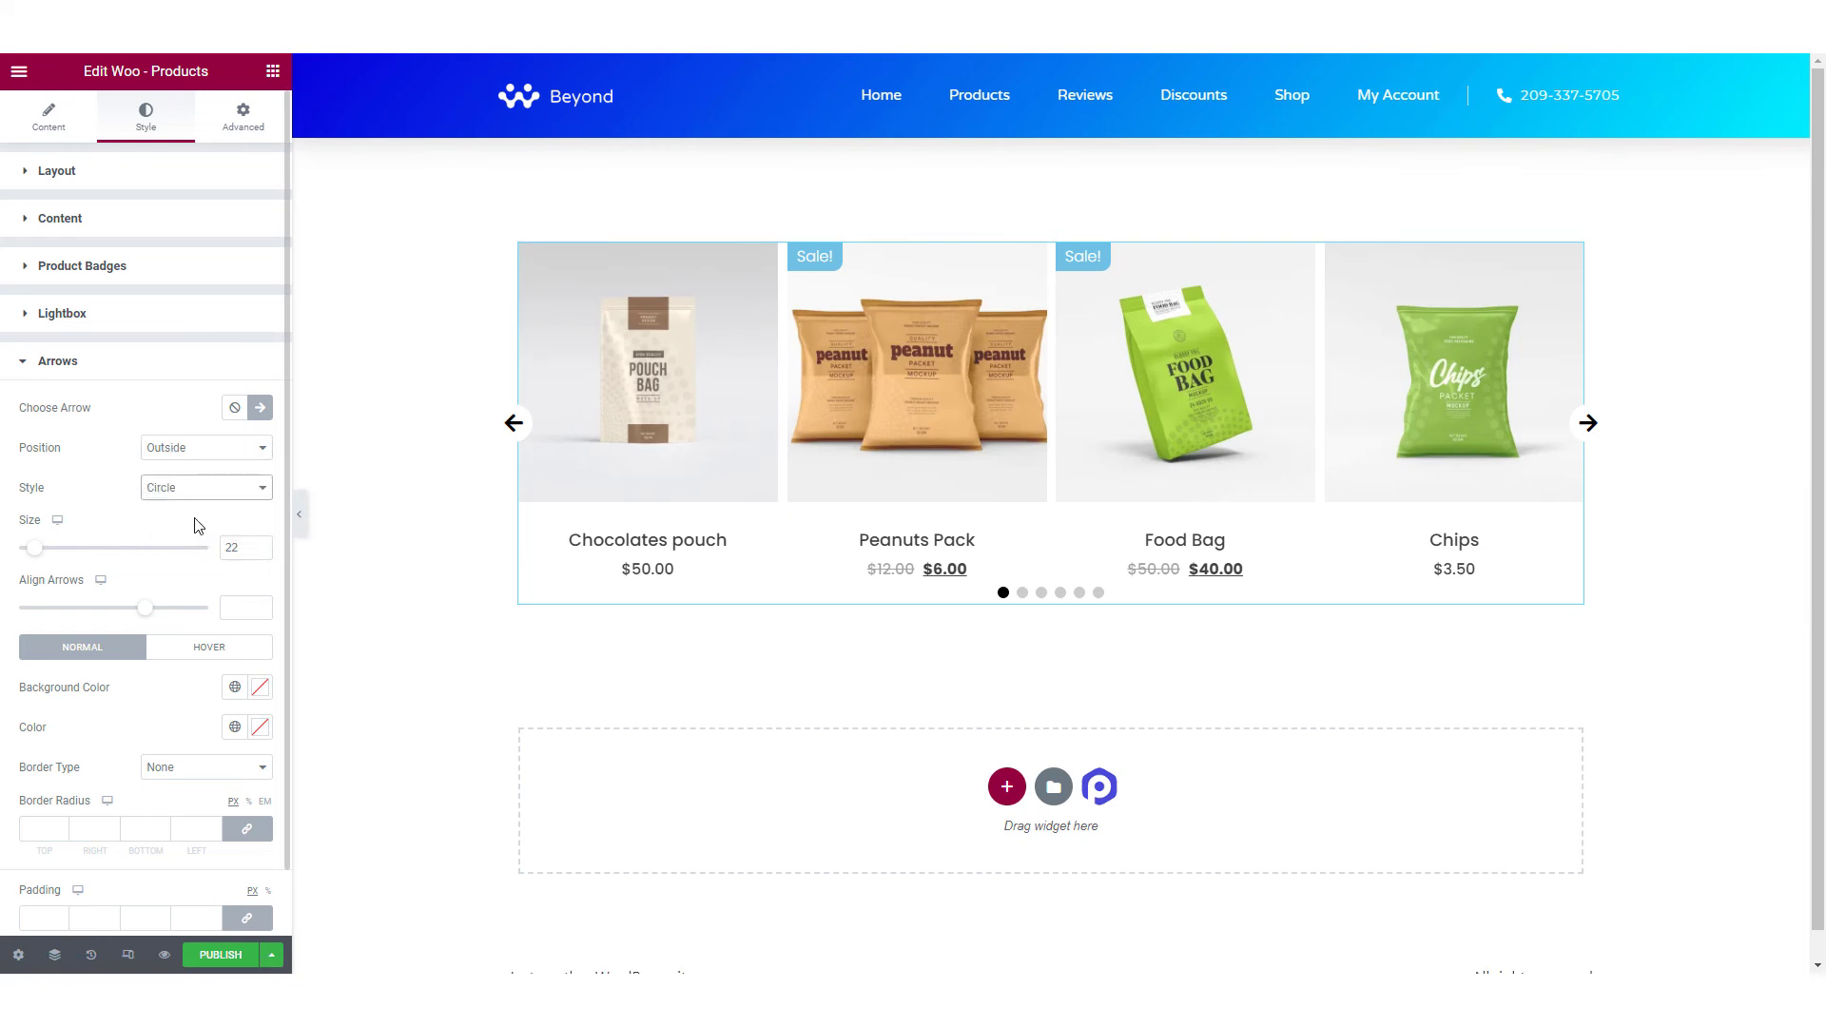
Set the carousel arrows' size to 20 and their alignment to -50.
left_click(260, 551)
left_click(260, 552)
left_click(235, 609)
type("-50")
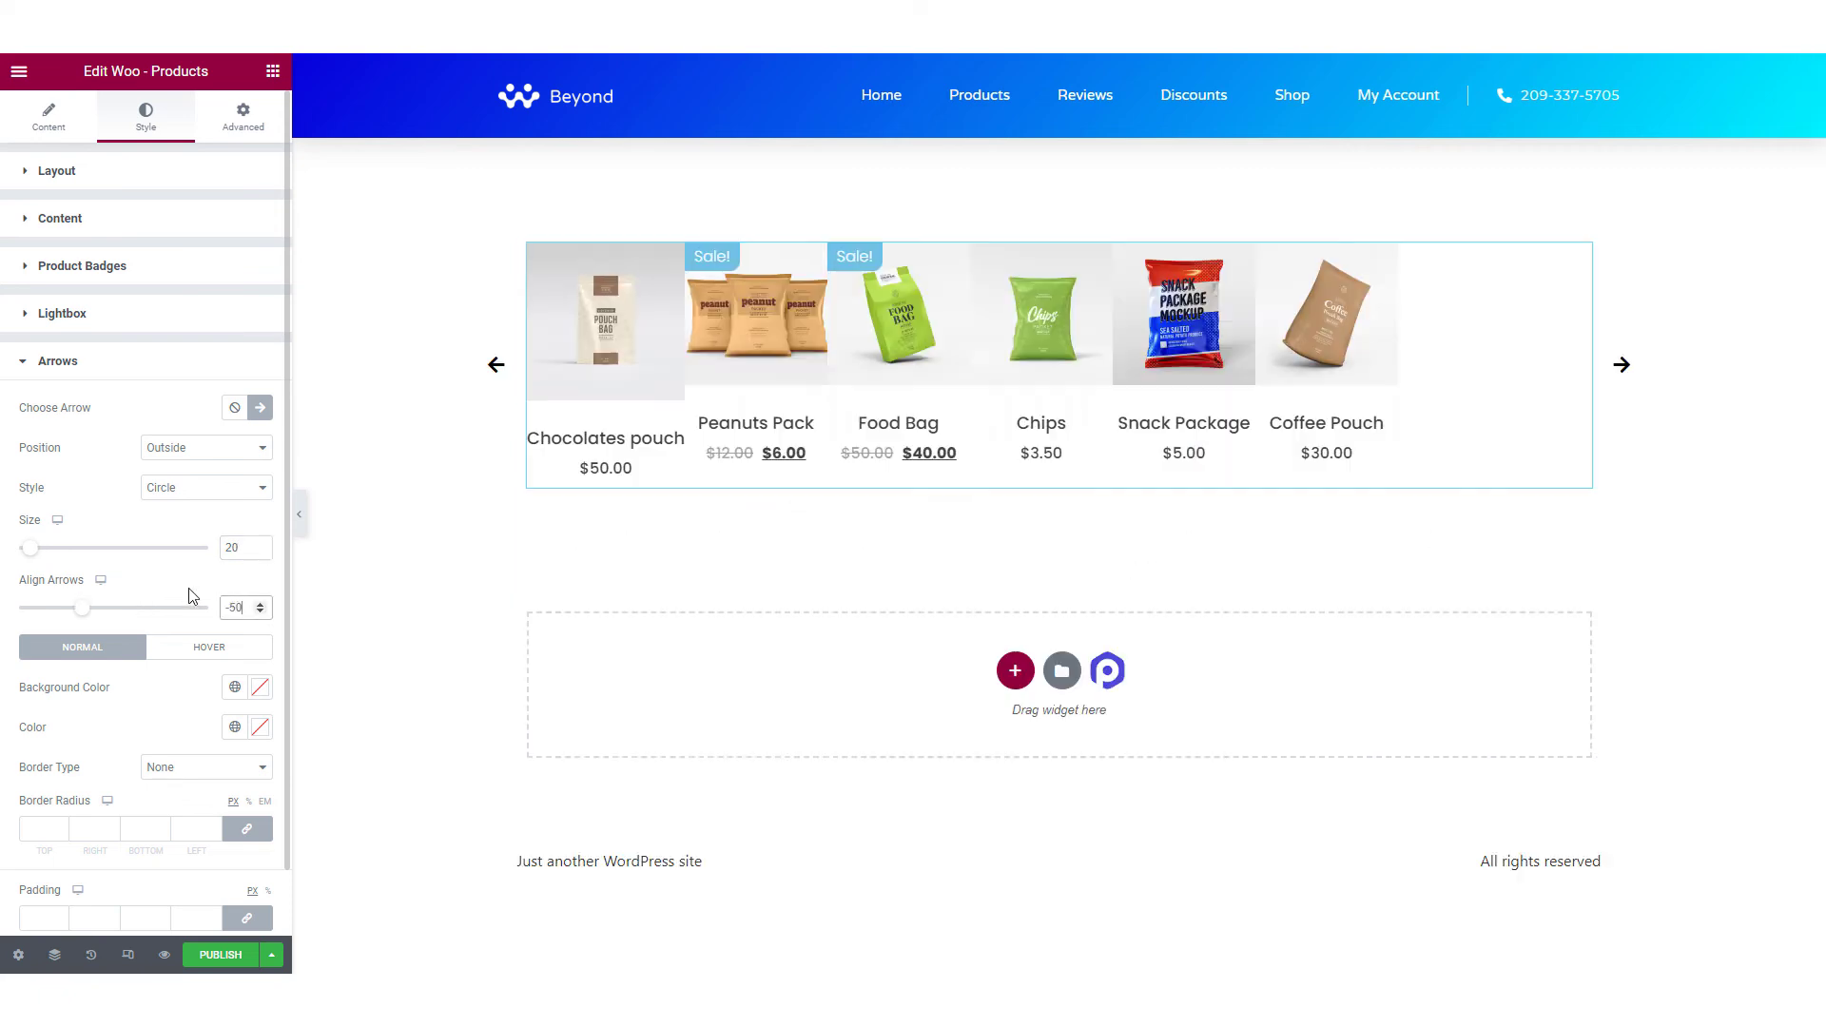
Set the arrows' normal background to the global Primary color and their icon color to white.
left_click(235, 687)
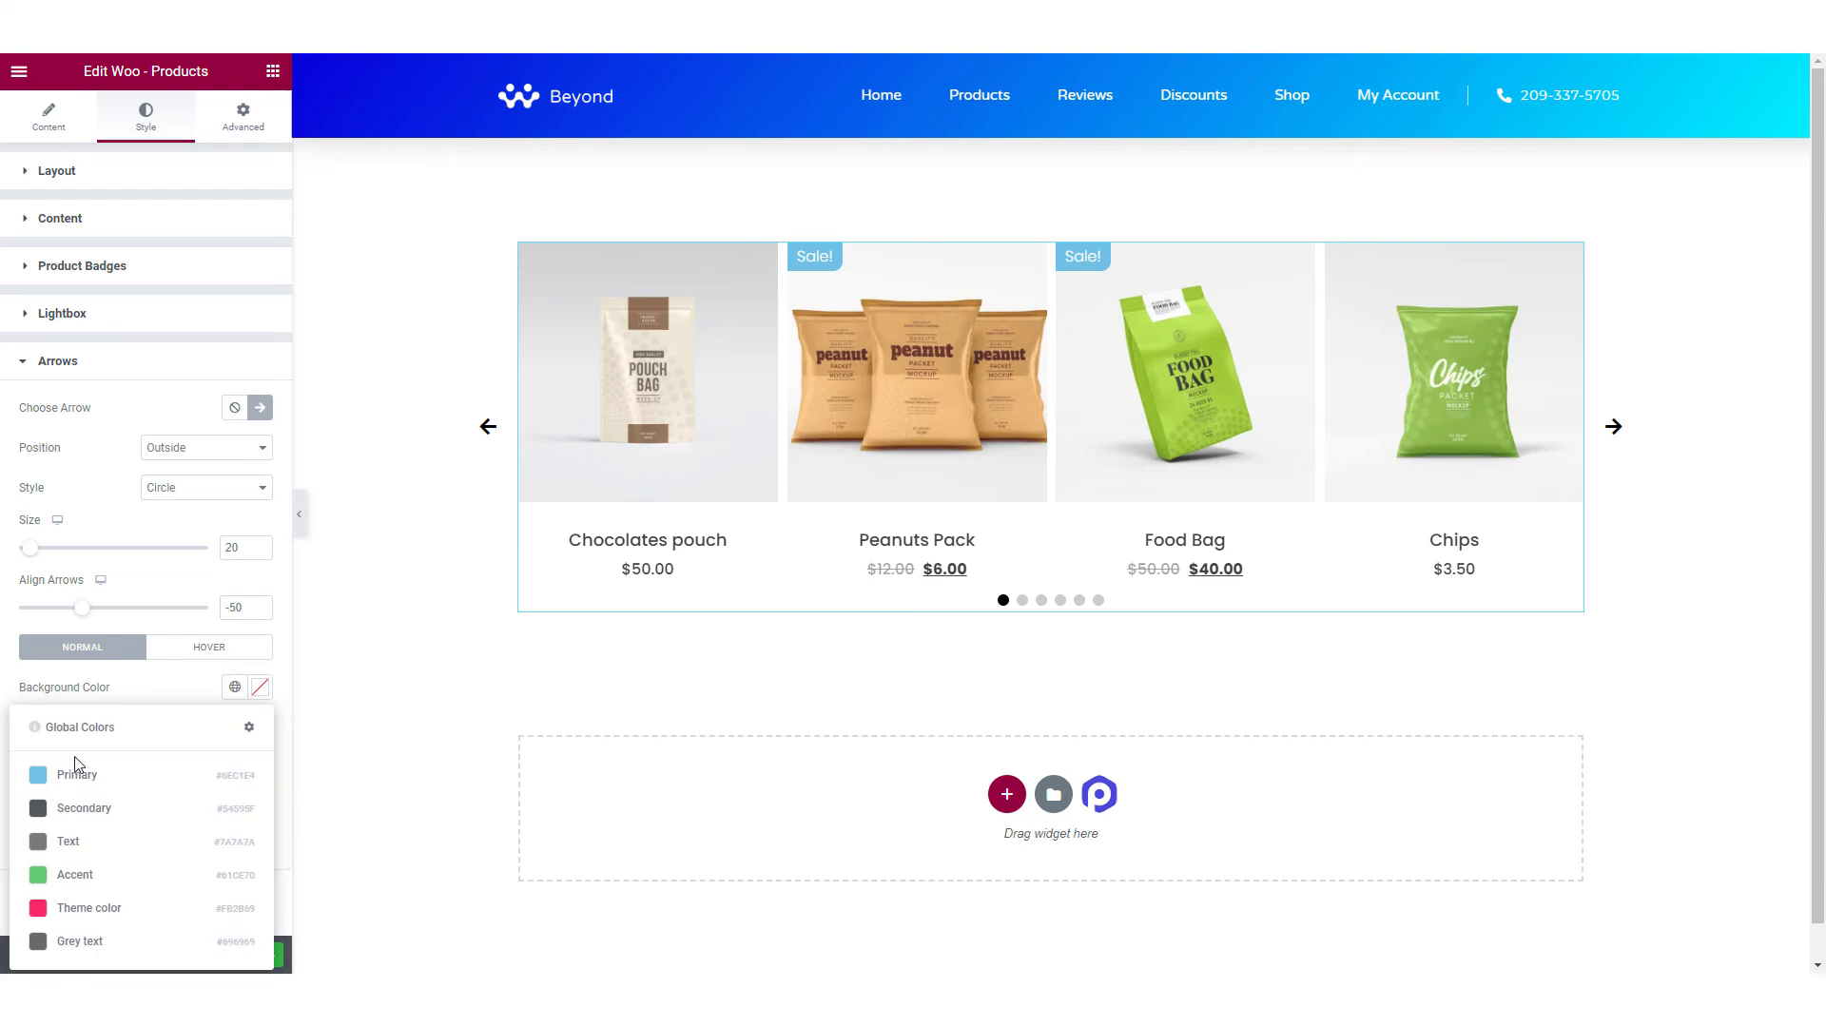
left_click(81, 771)
left_click(258, 728)
left_click_drag(114, 533, 14, 399)
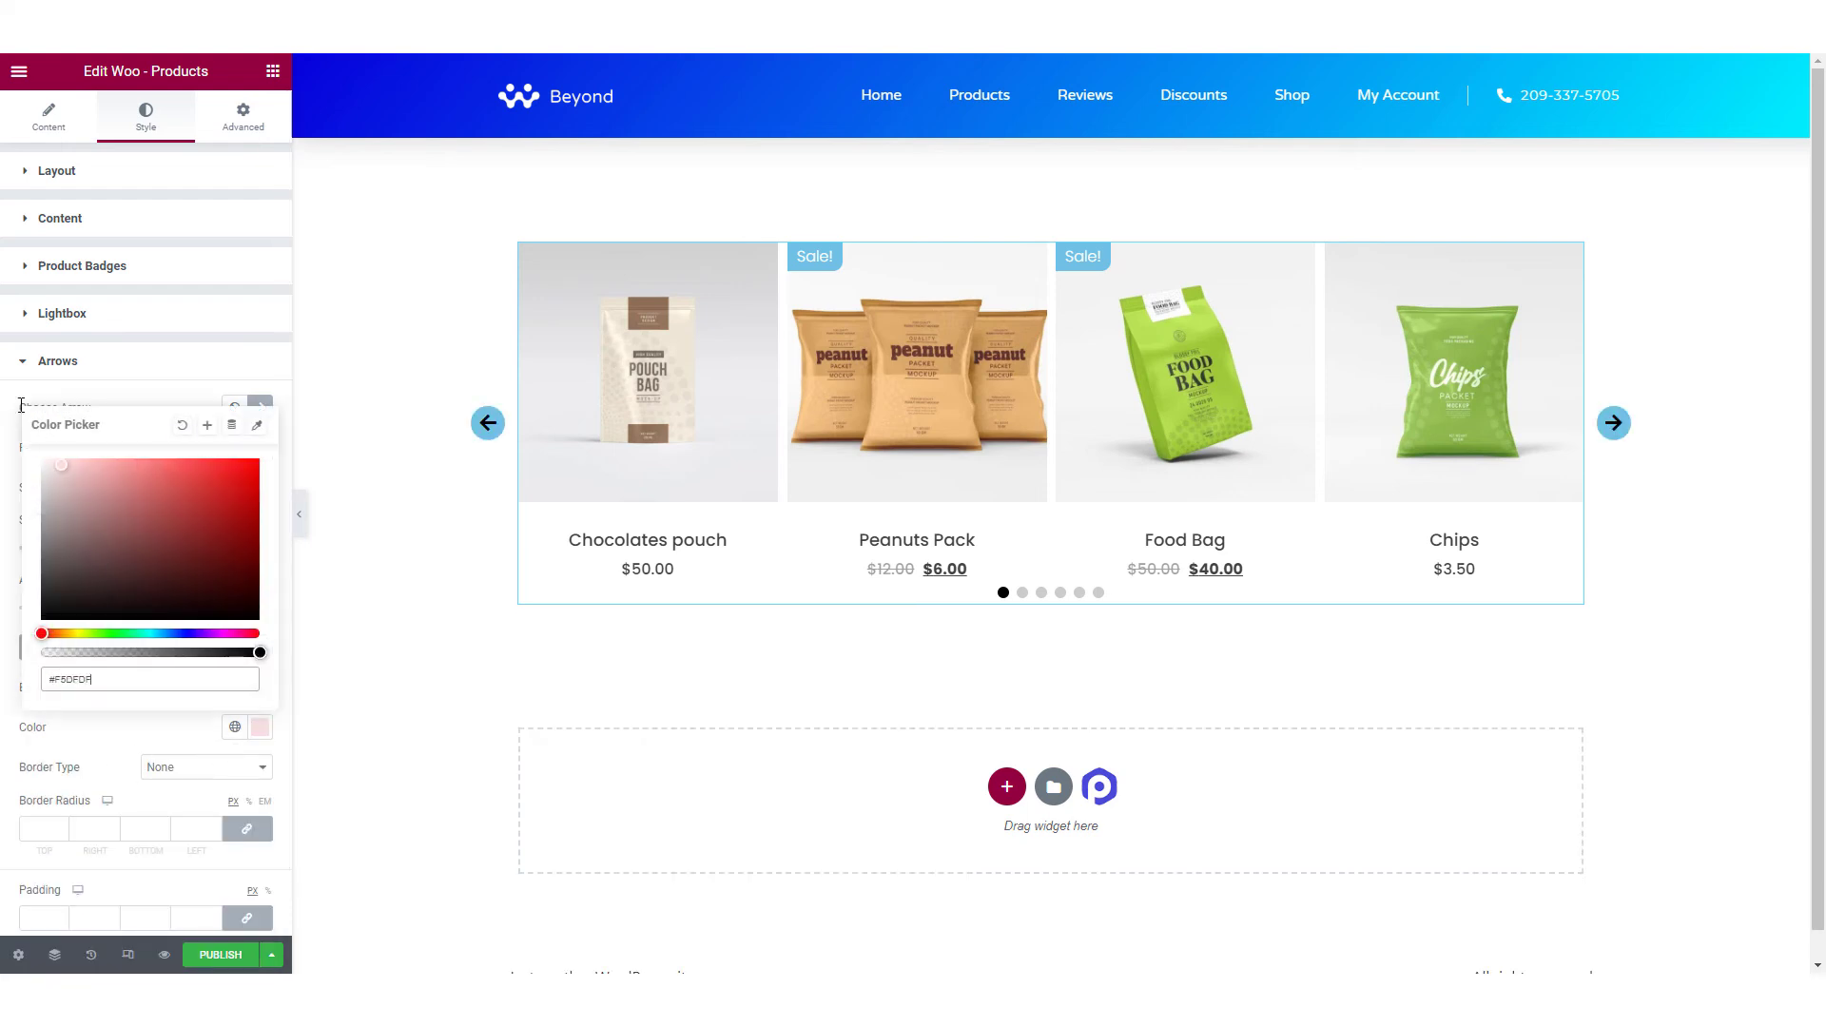
left_click(121, 733)
scroll(121, 733, "down", 1)
left_click(41, 843)
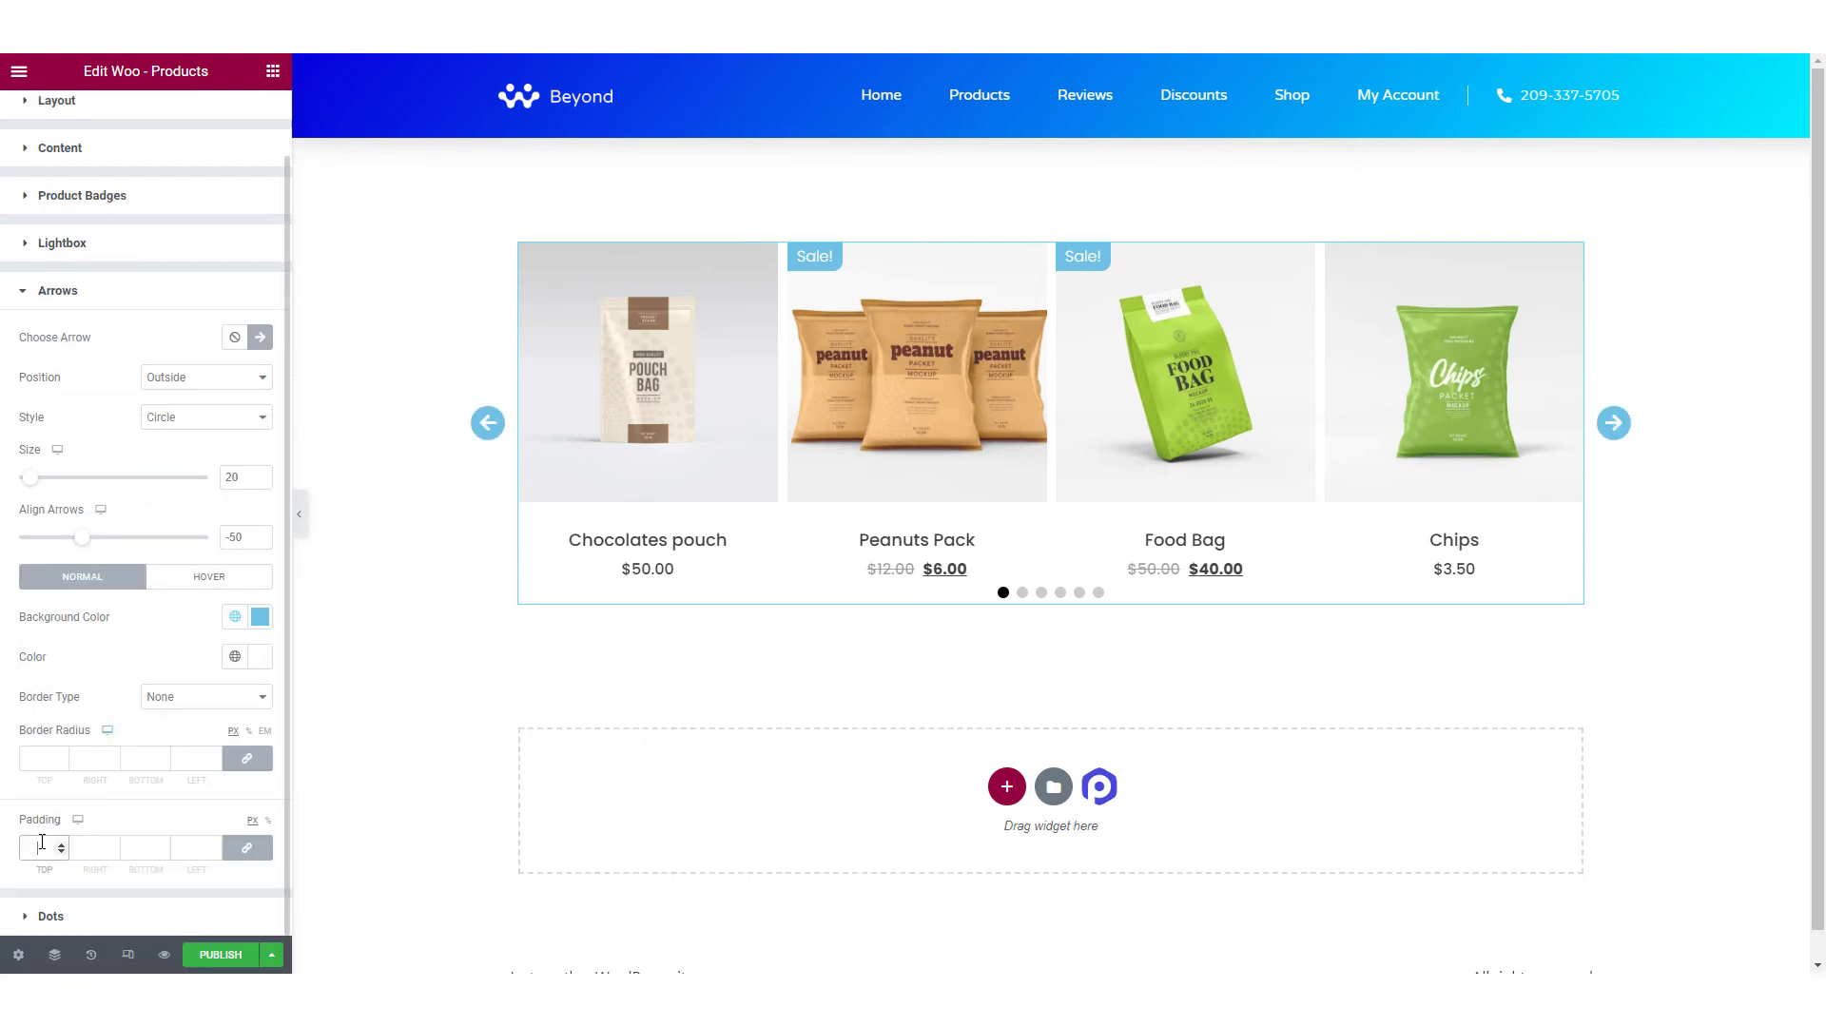
left_click(65, 814)
Set the carousel dots' size to 10, top spacing to 15 and spacing to 10.
left_click(1042, 594)
left_click(52, 917)
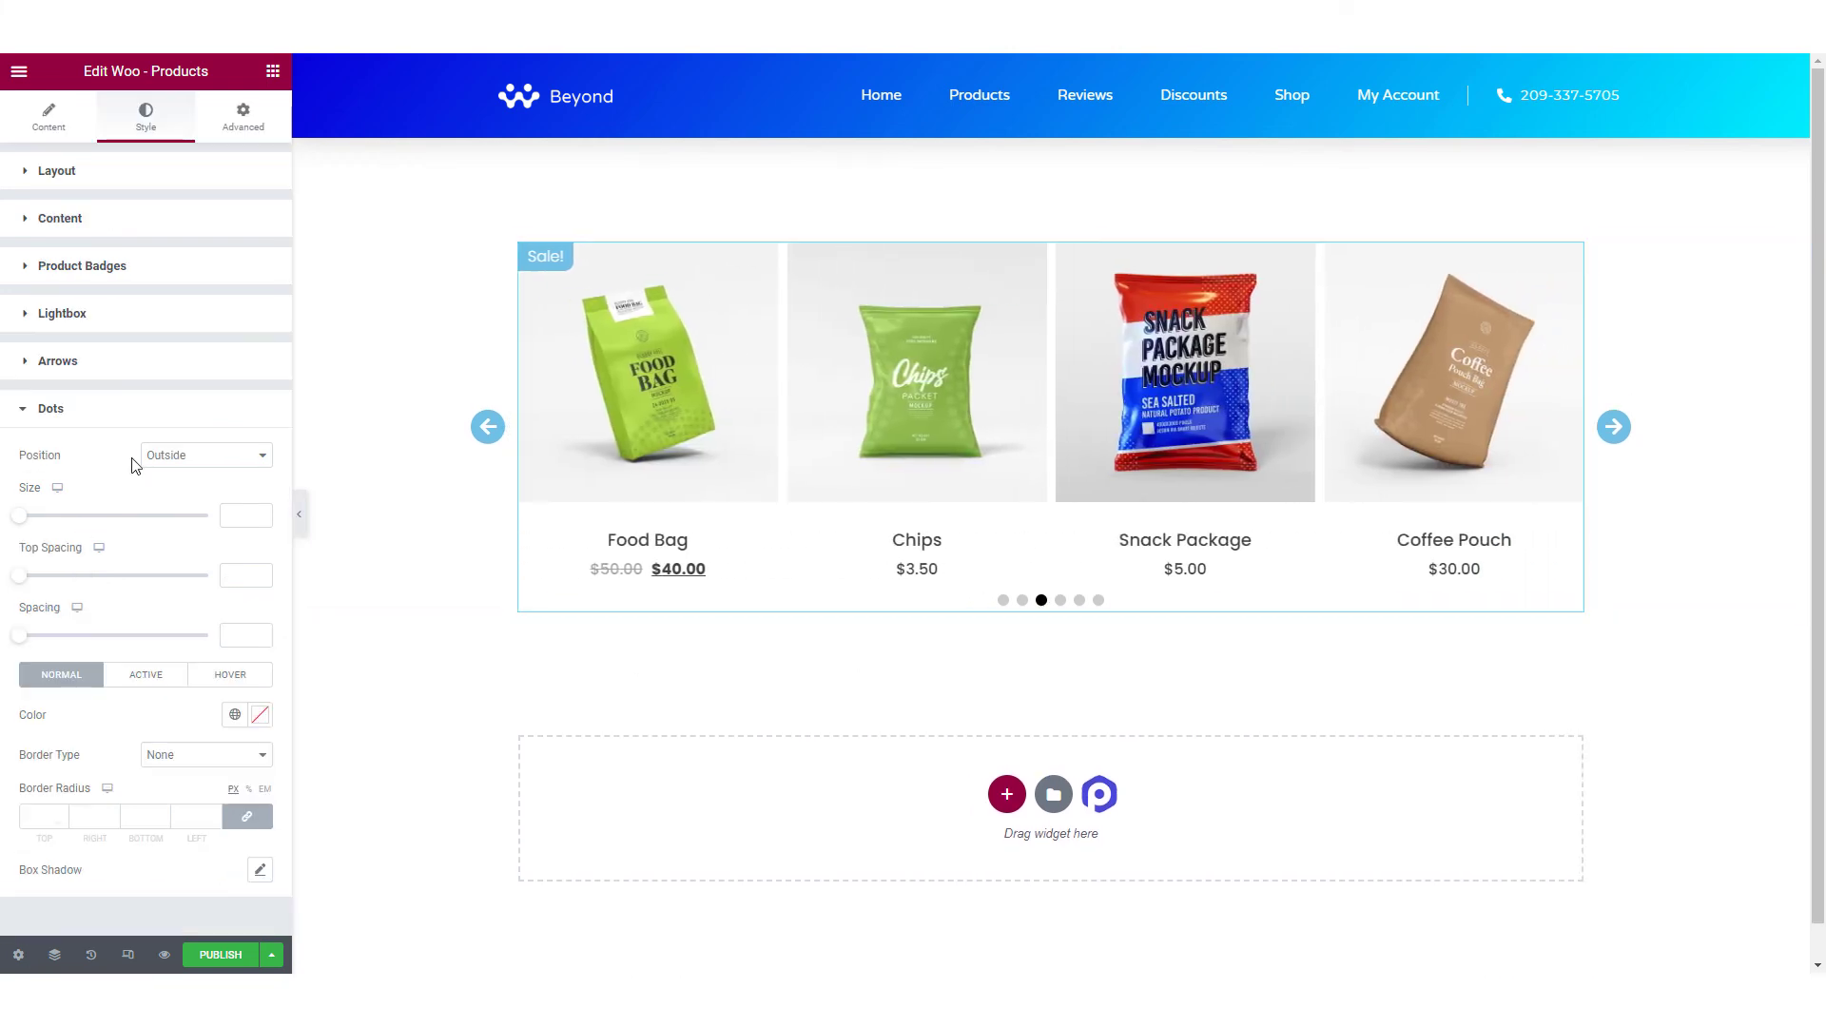
left_click(1080, 600)
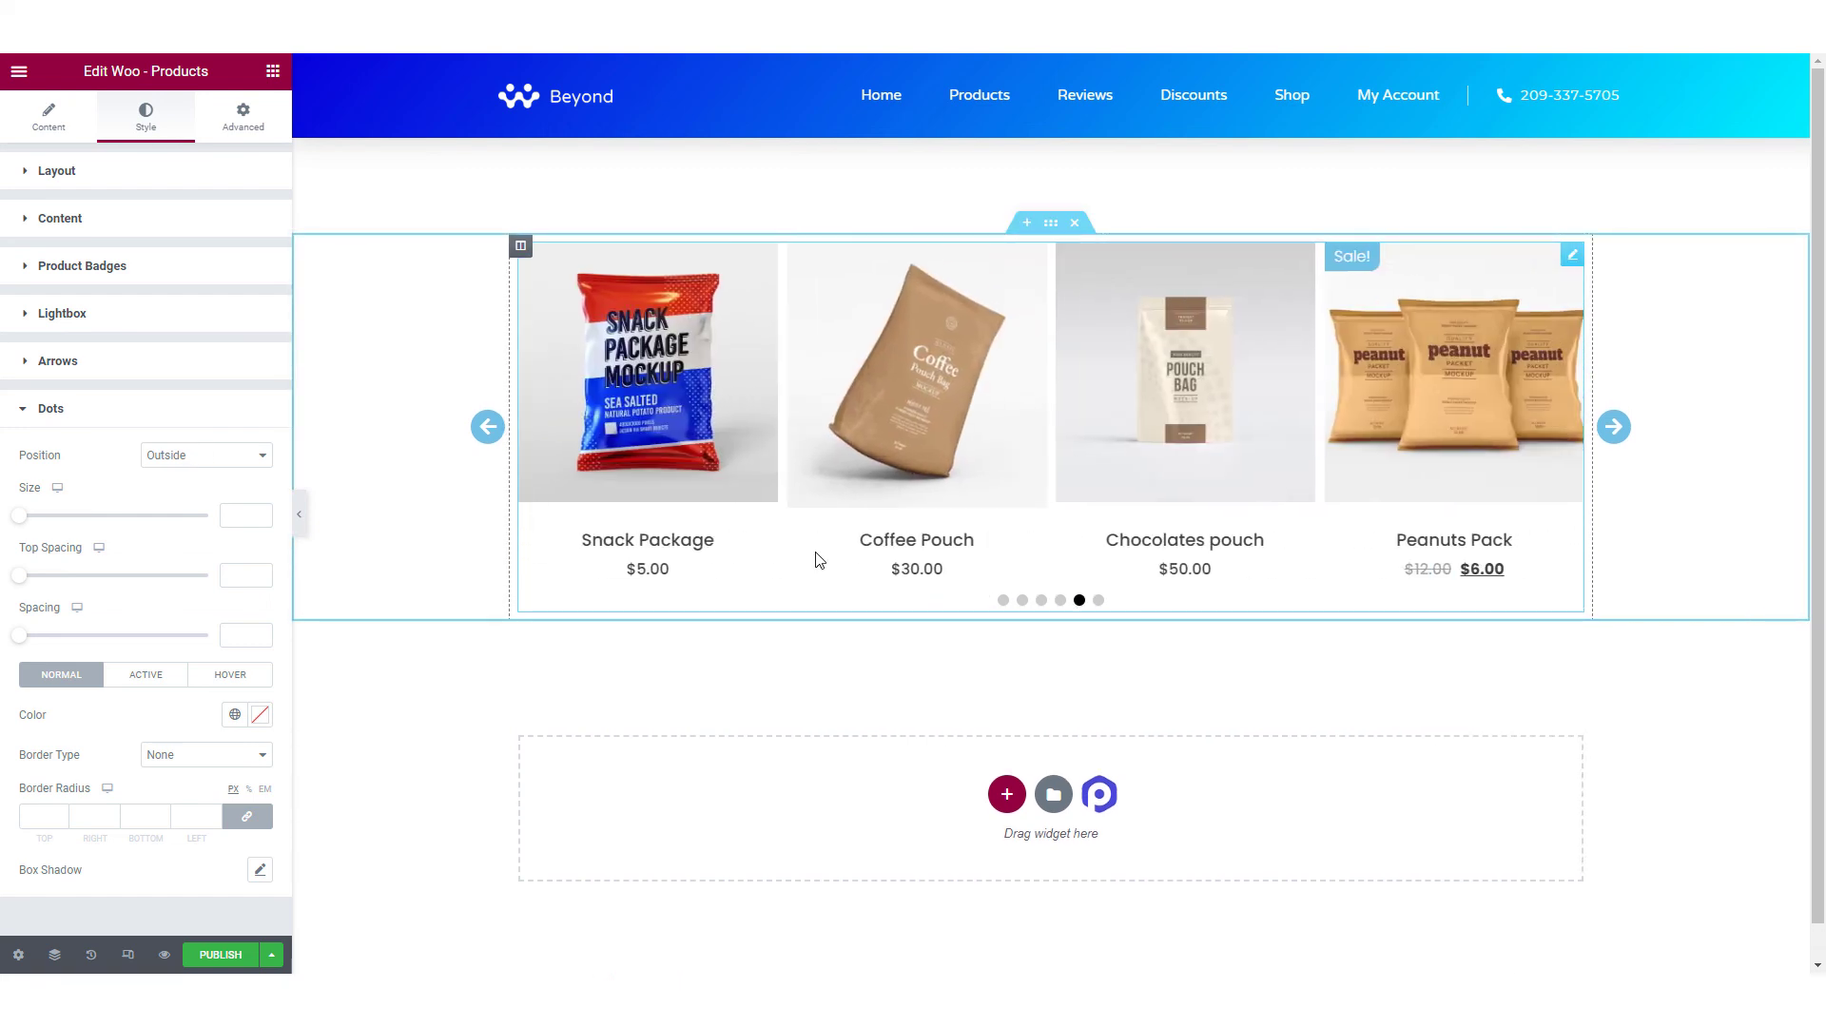
left_click_drag(41, 521, 59, 521)
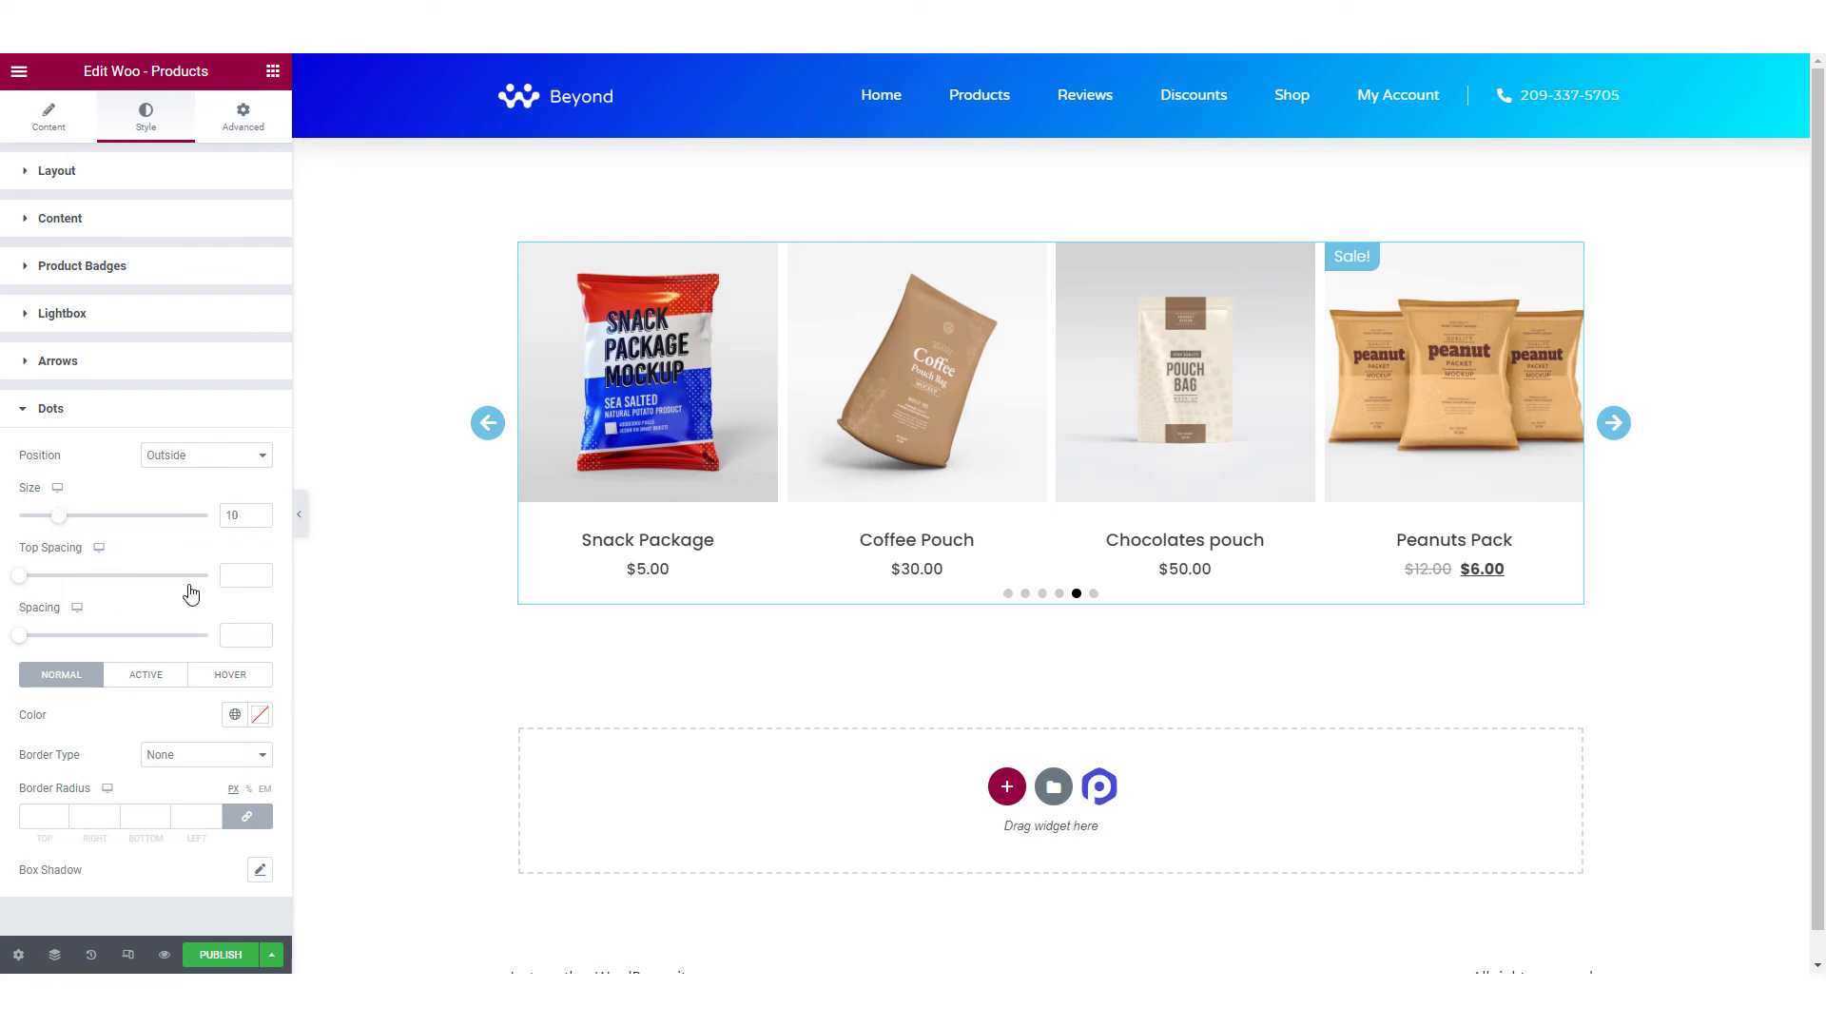
left_click(235, 582)
type("15")
left_click(238, 635)
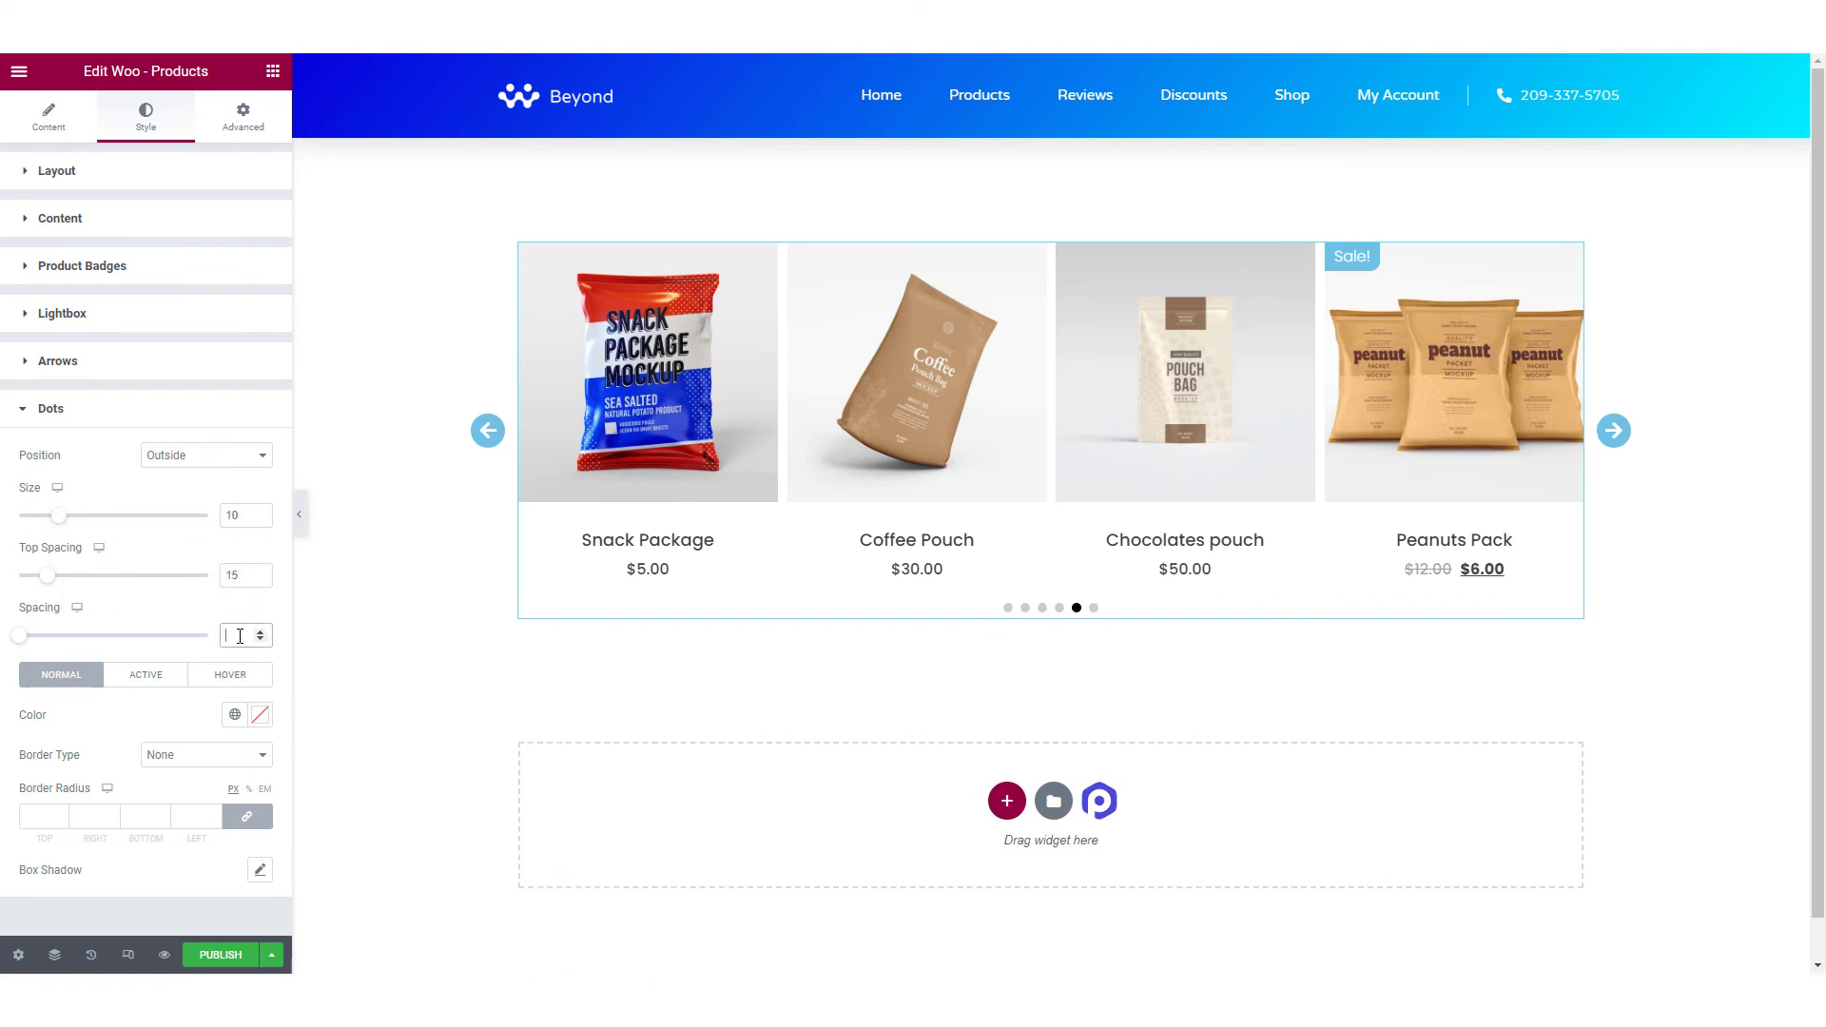
type("10")
Set the dots' normal color to grey by pasting the copied color value.
left_click(260, 715)
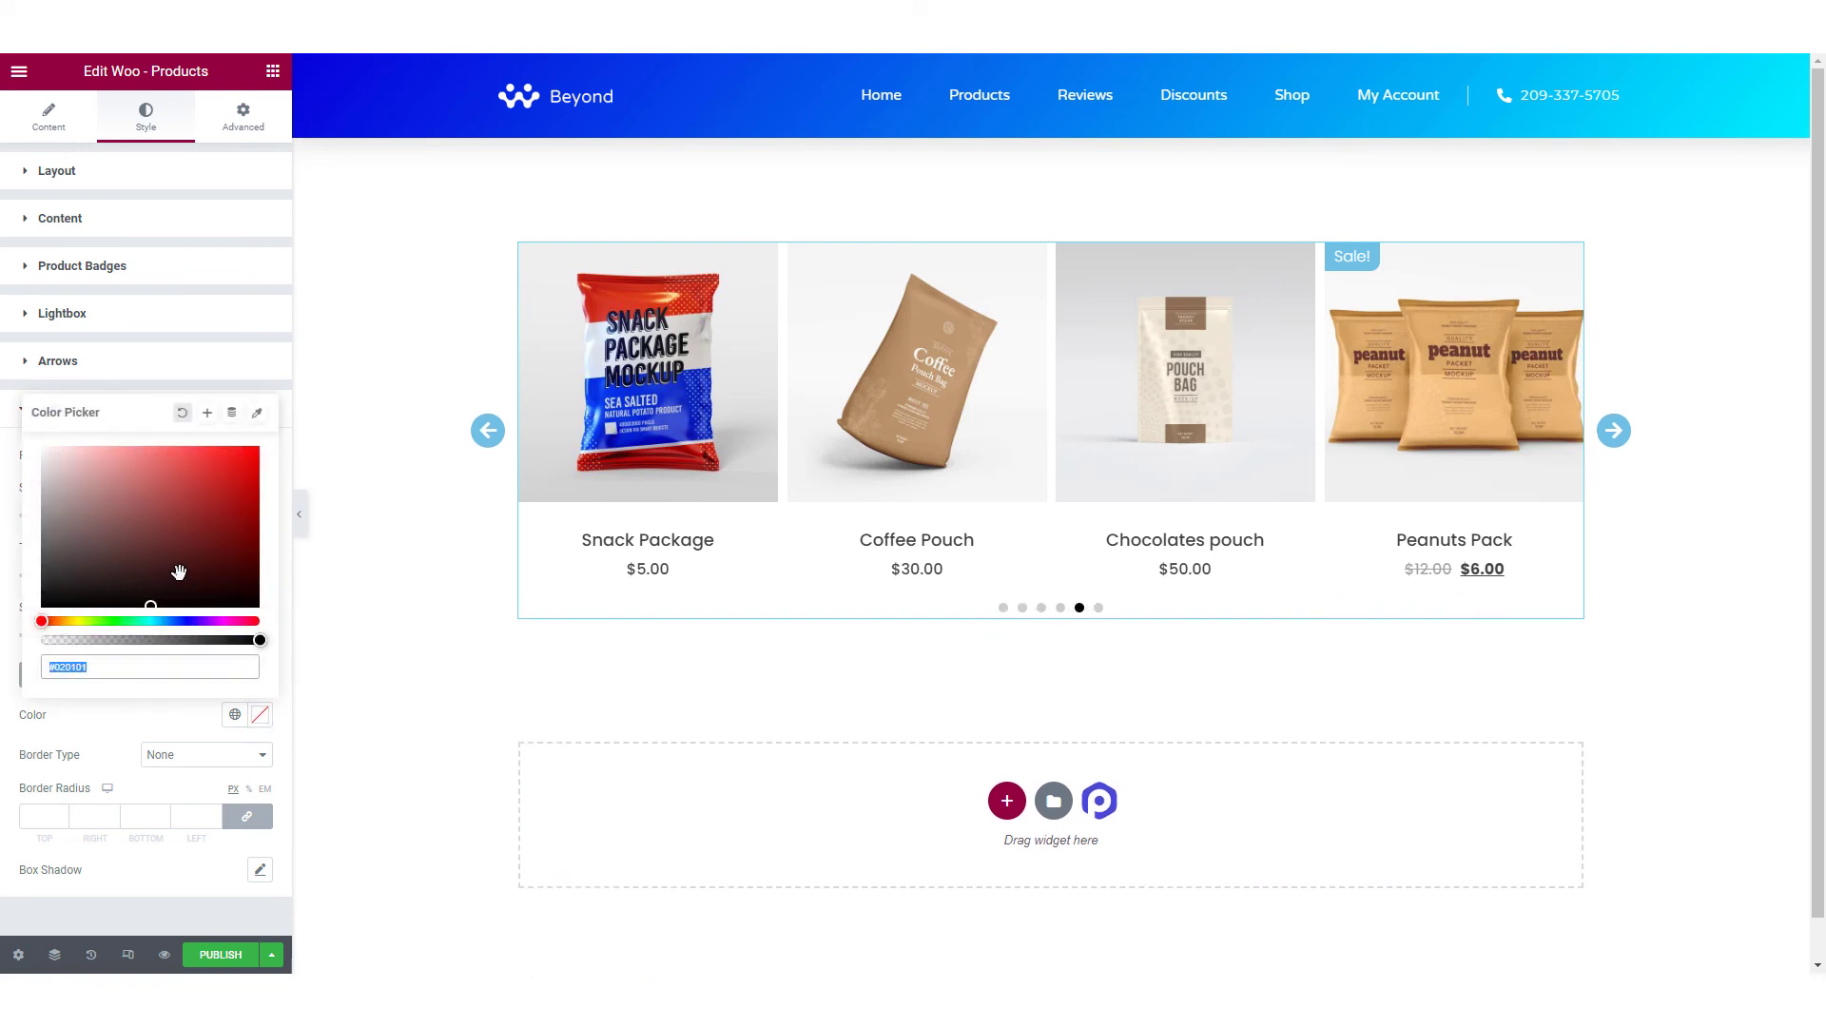
key("ctrl+v")
key("Return")
Set the color of the active carousel dot to #343434.
left_click(138, 677)
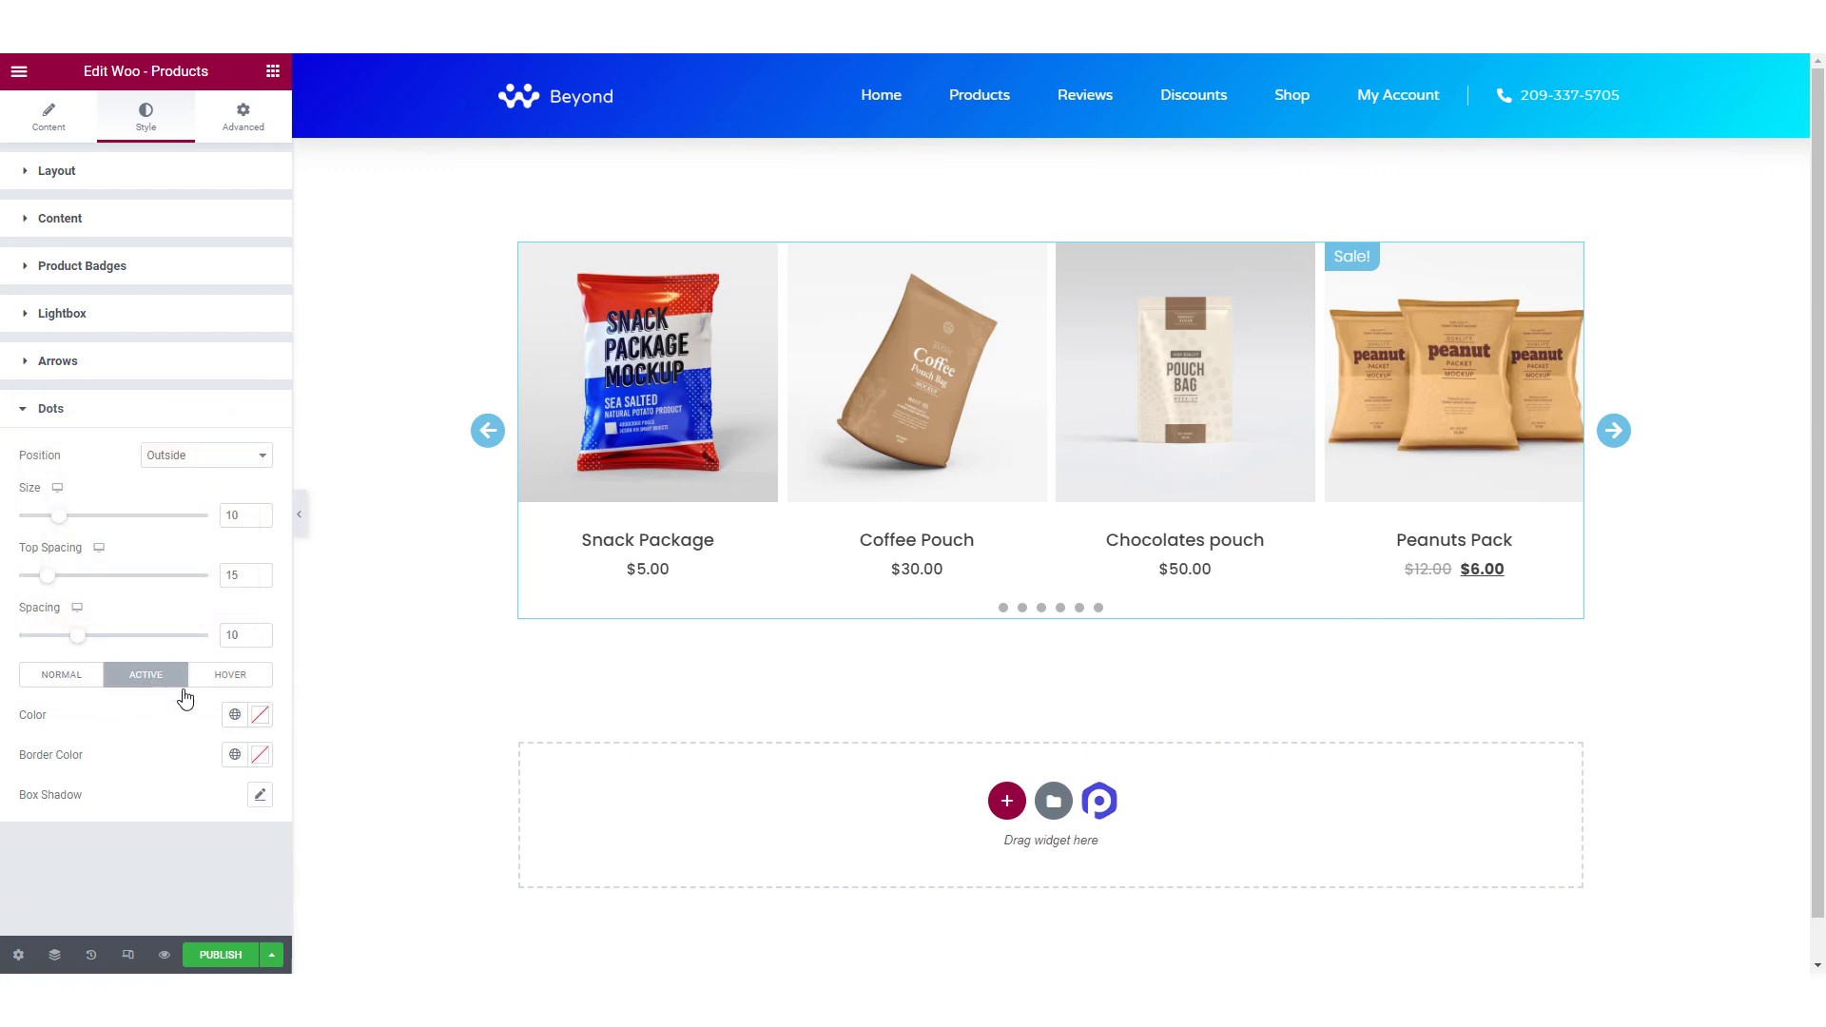
left_click(260, 715)
type("#343434")
left_click(117, 732)
Set the hover color of the carousel dots to a medium-dark neutral grey.
left_click(237, 677)
left_click(261, 715)
left_click(42, 535)
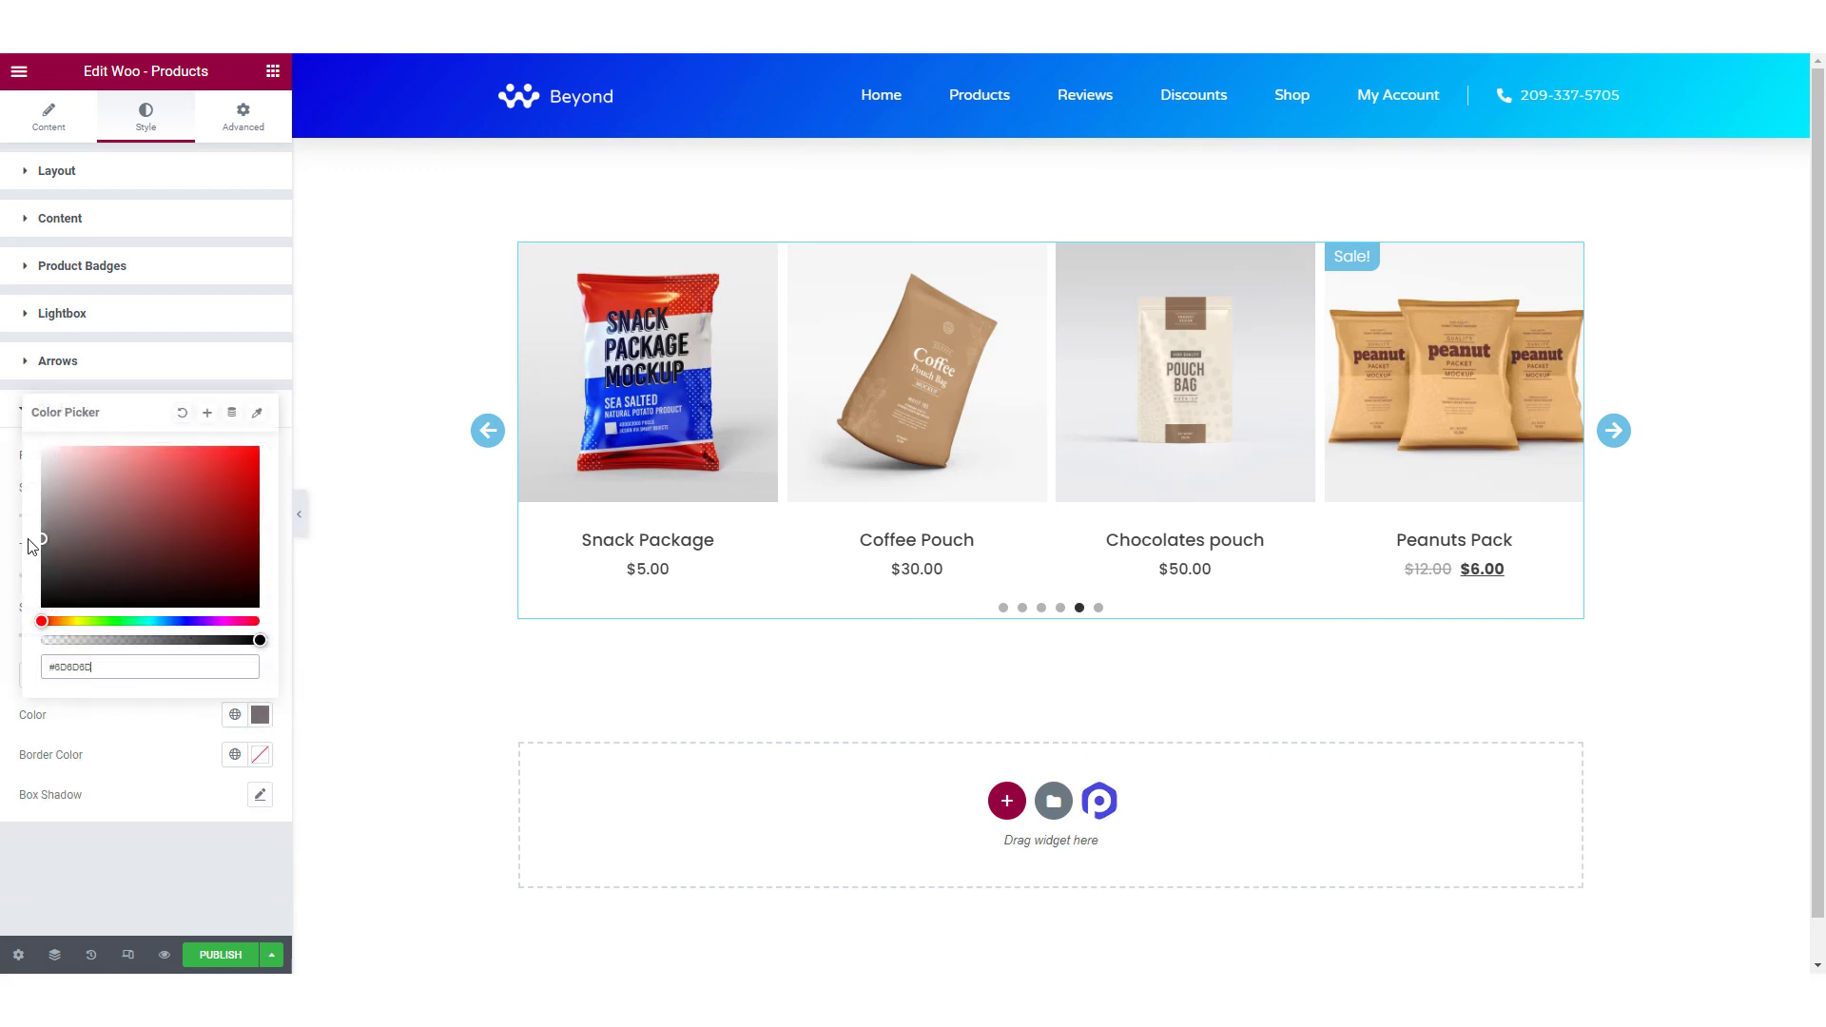
left_click(162, 715)
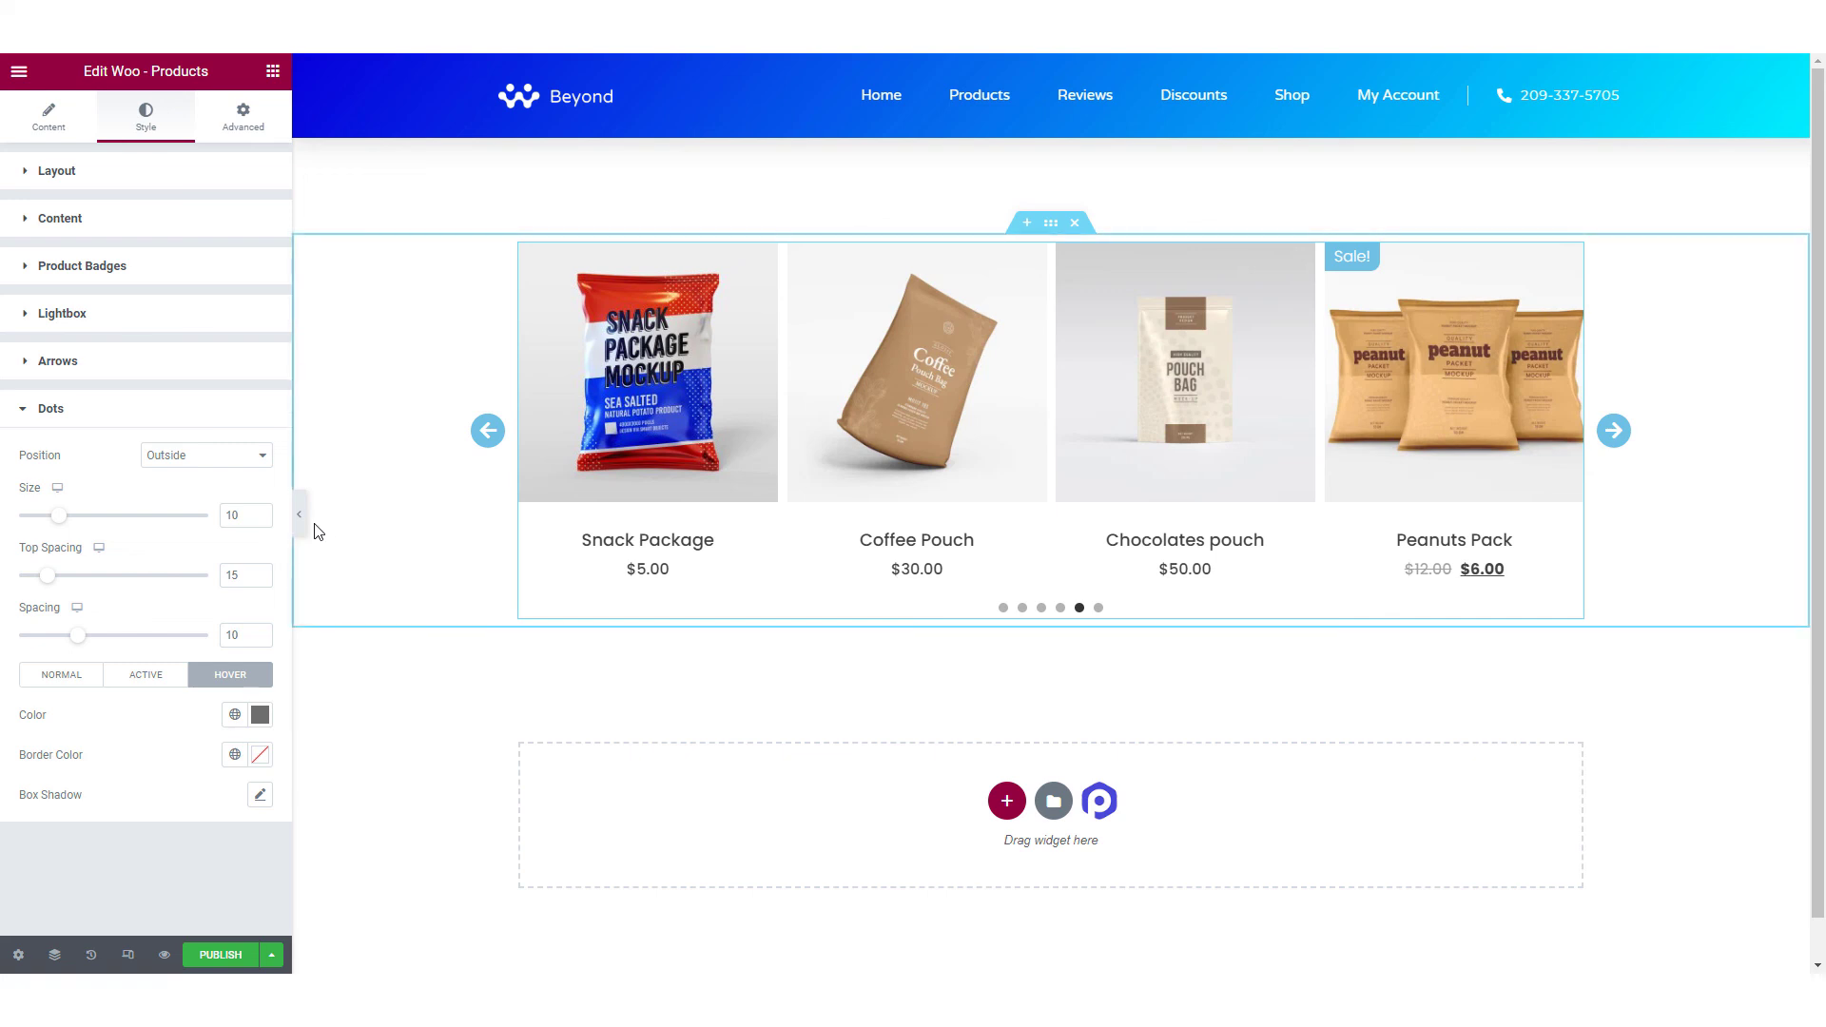
Publish the page and open its preview.
left_click(220, 955)
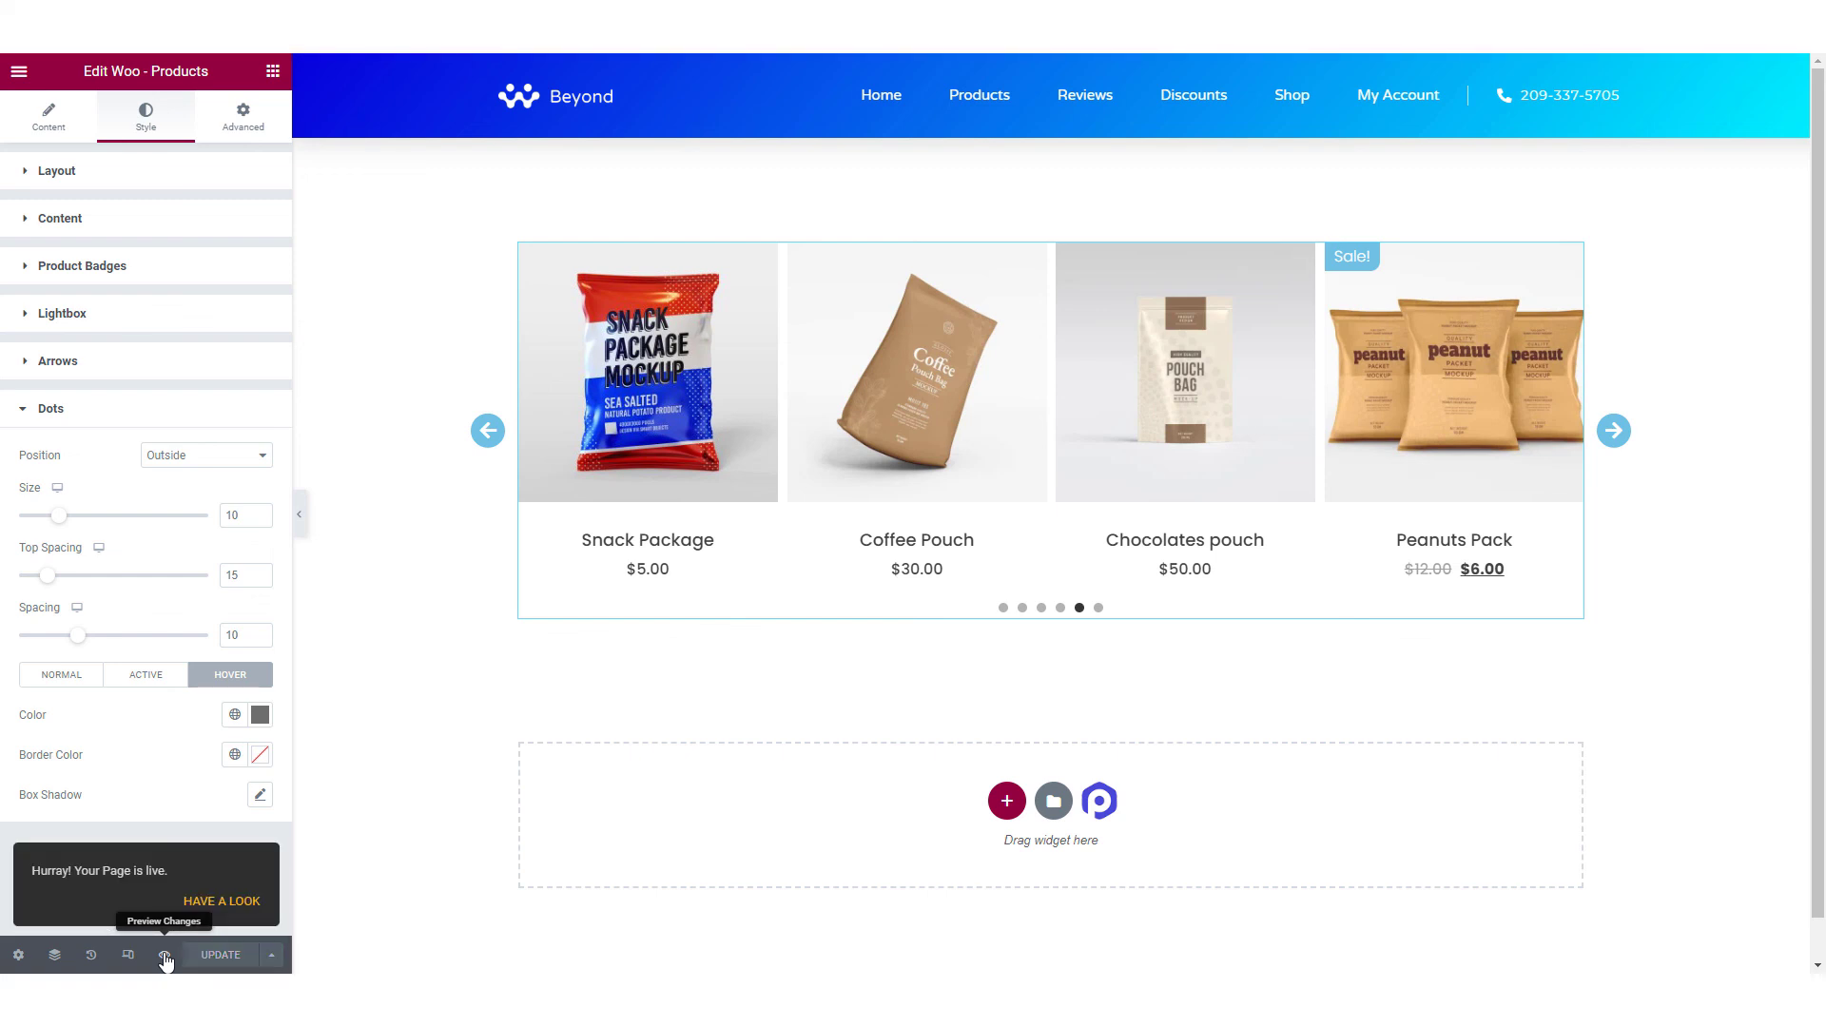
left_click(163, 956)
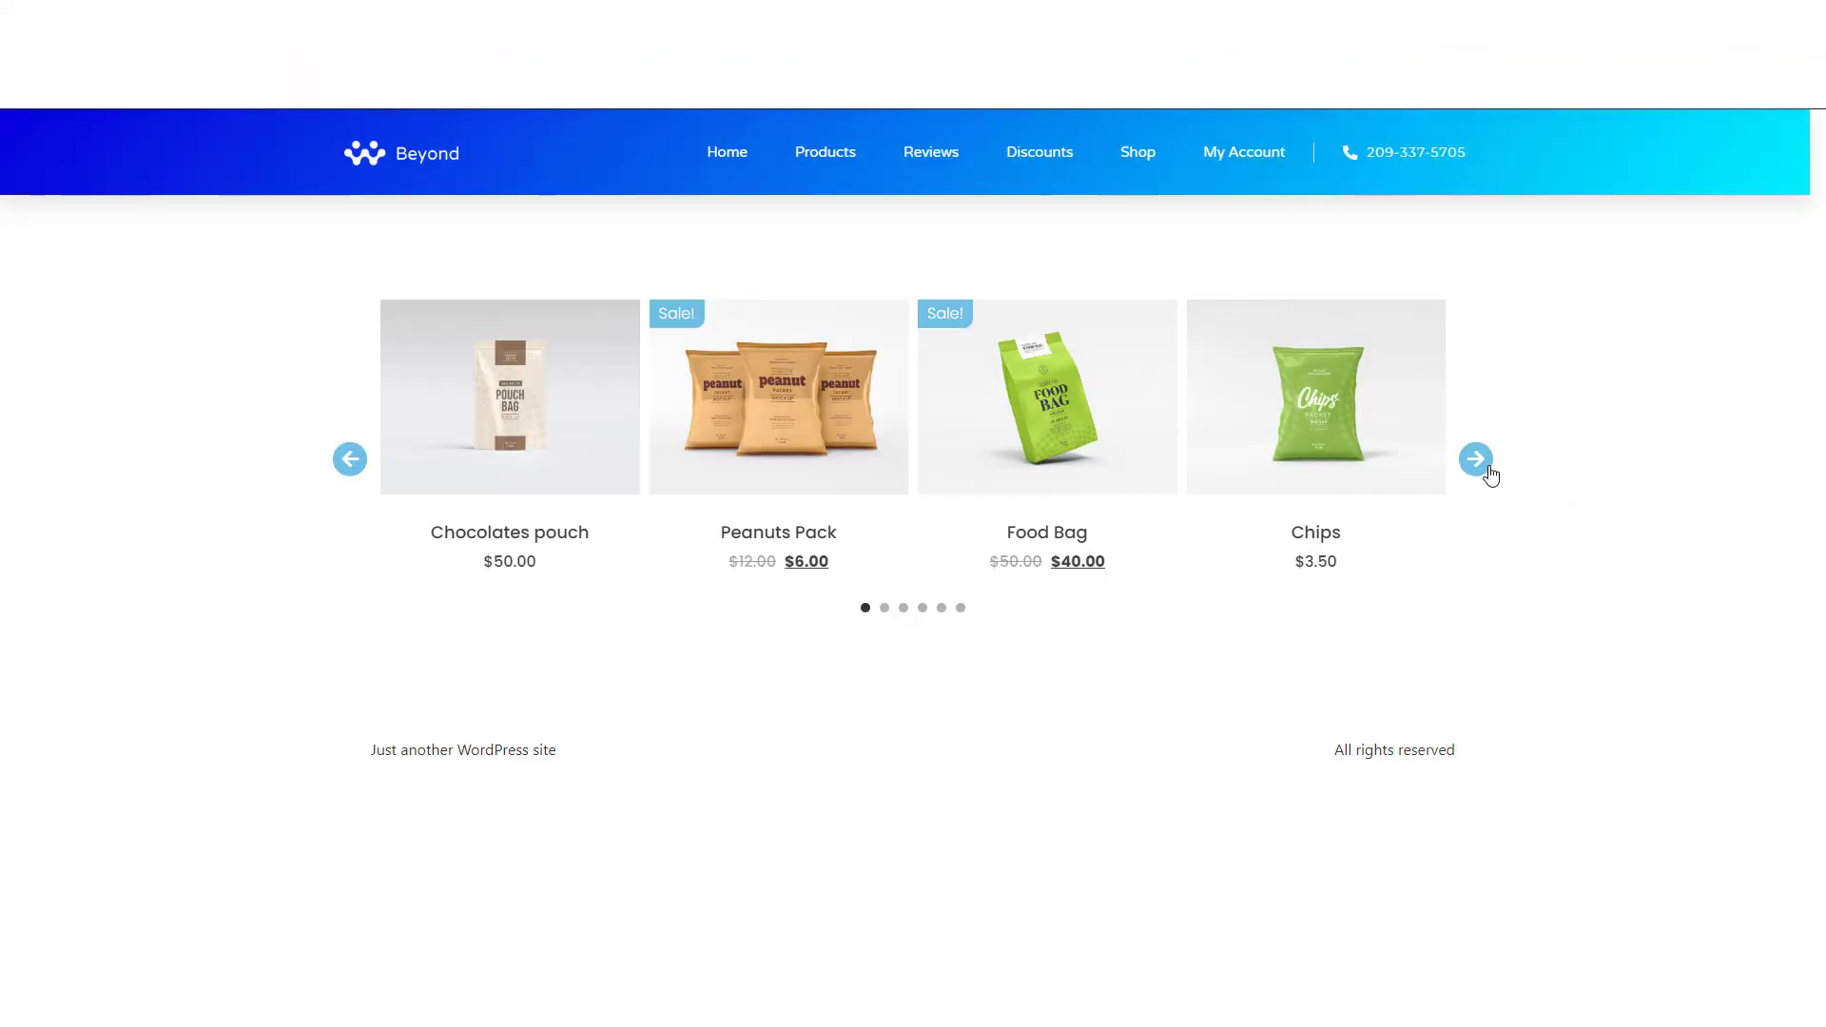
Advance through the product carousel on the previewed page to check its arrows, dots and looping.
left_click(1476, 459)
left_click(1476, 459)
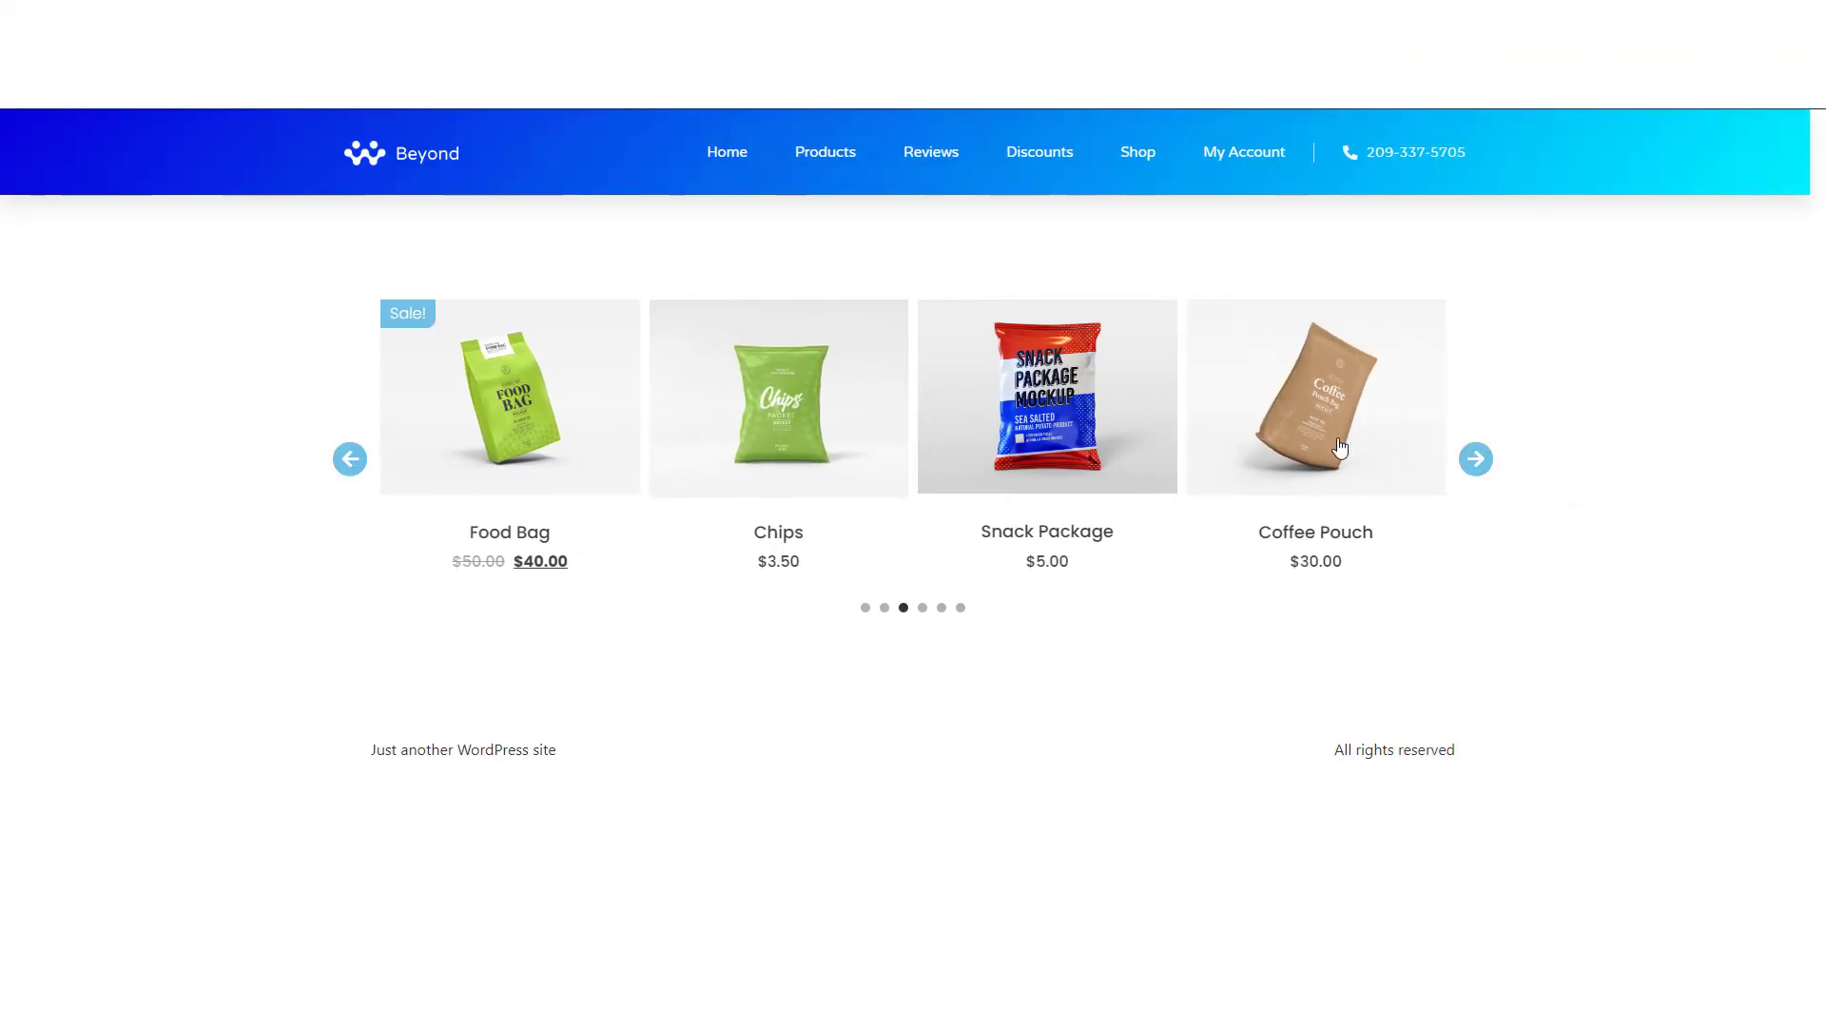
left_click(1476, 459)
left_click(1476, 459)
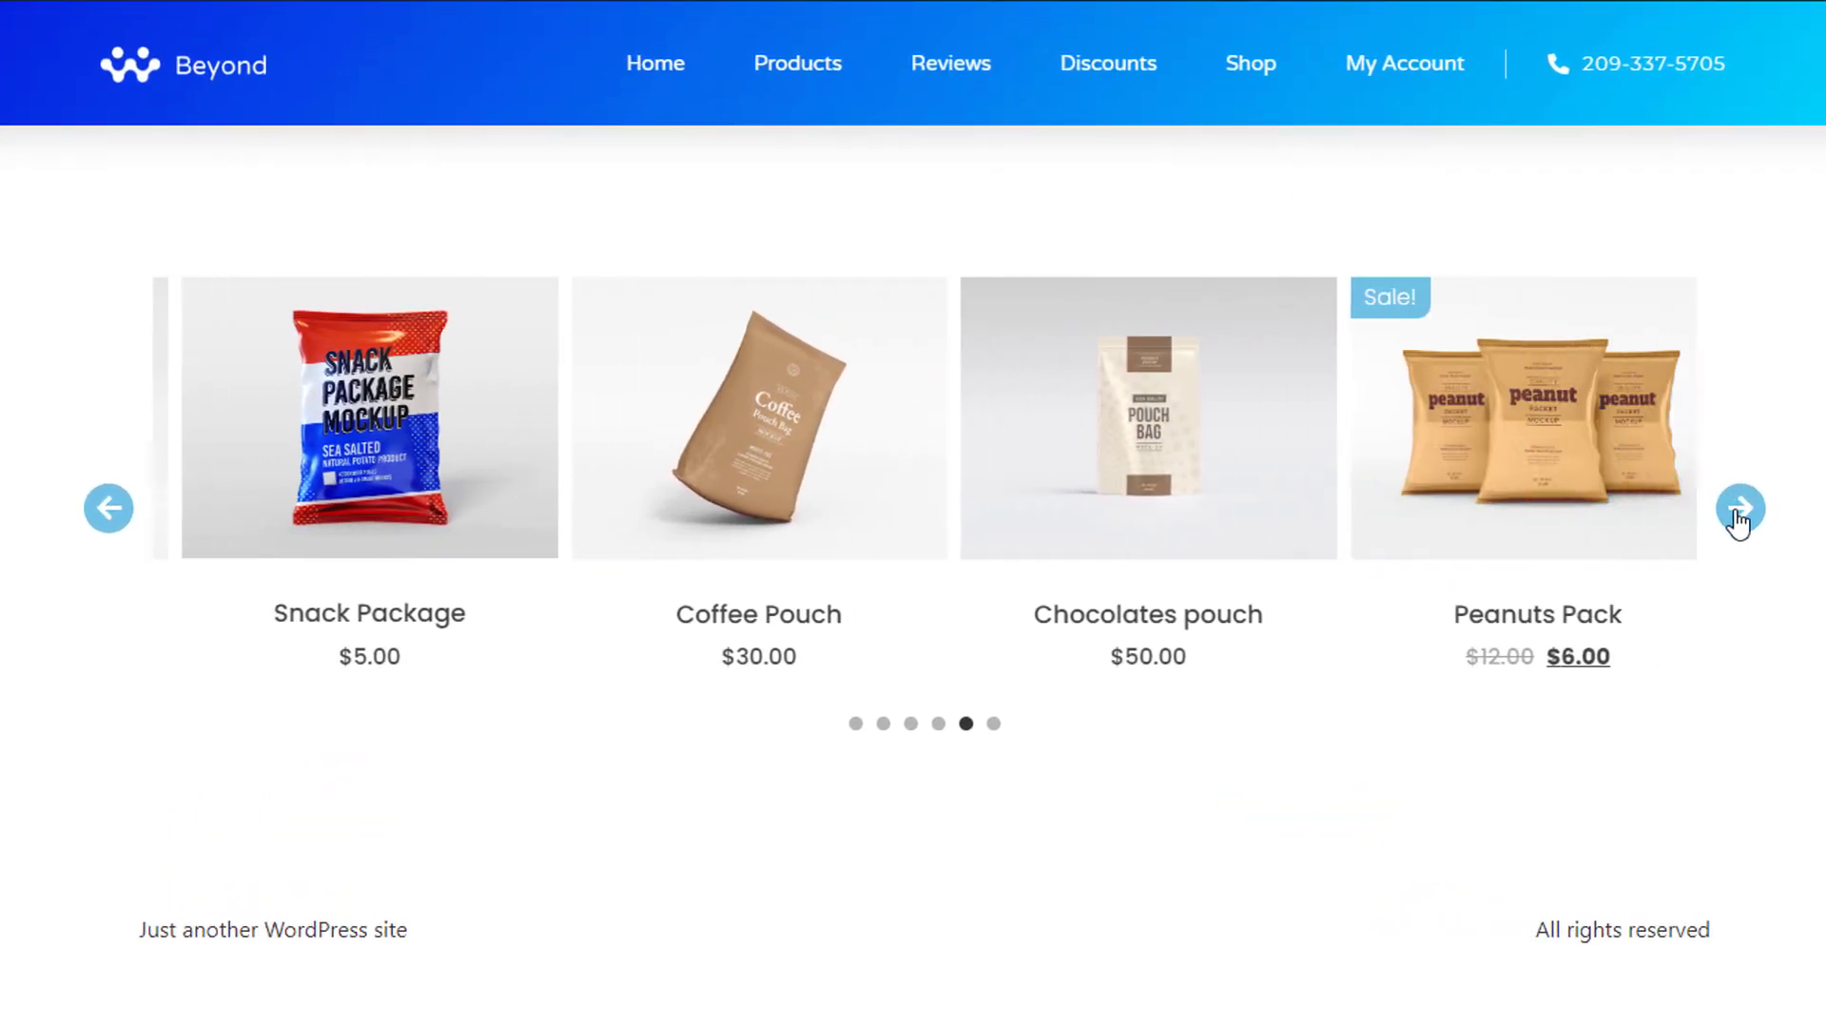
left_click(1739, 514)
left_click(1738, 513)
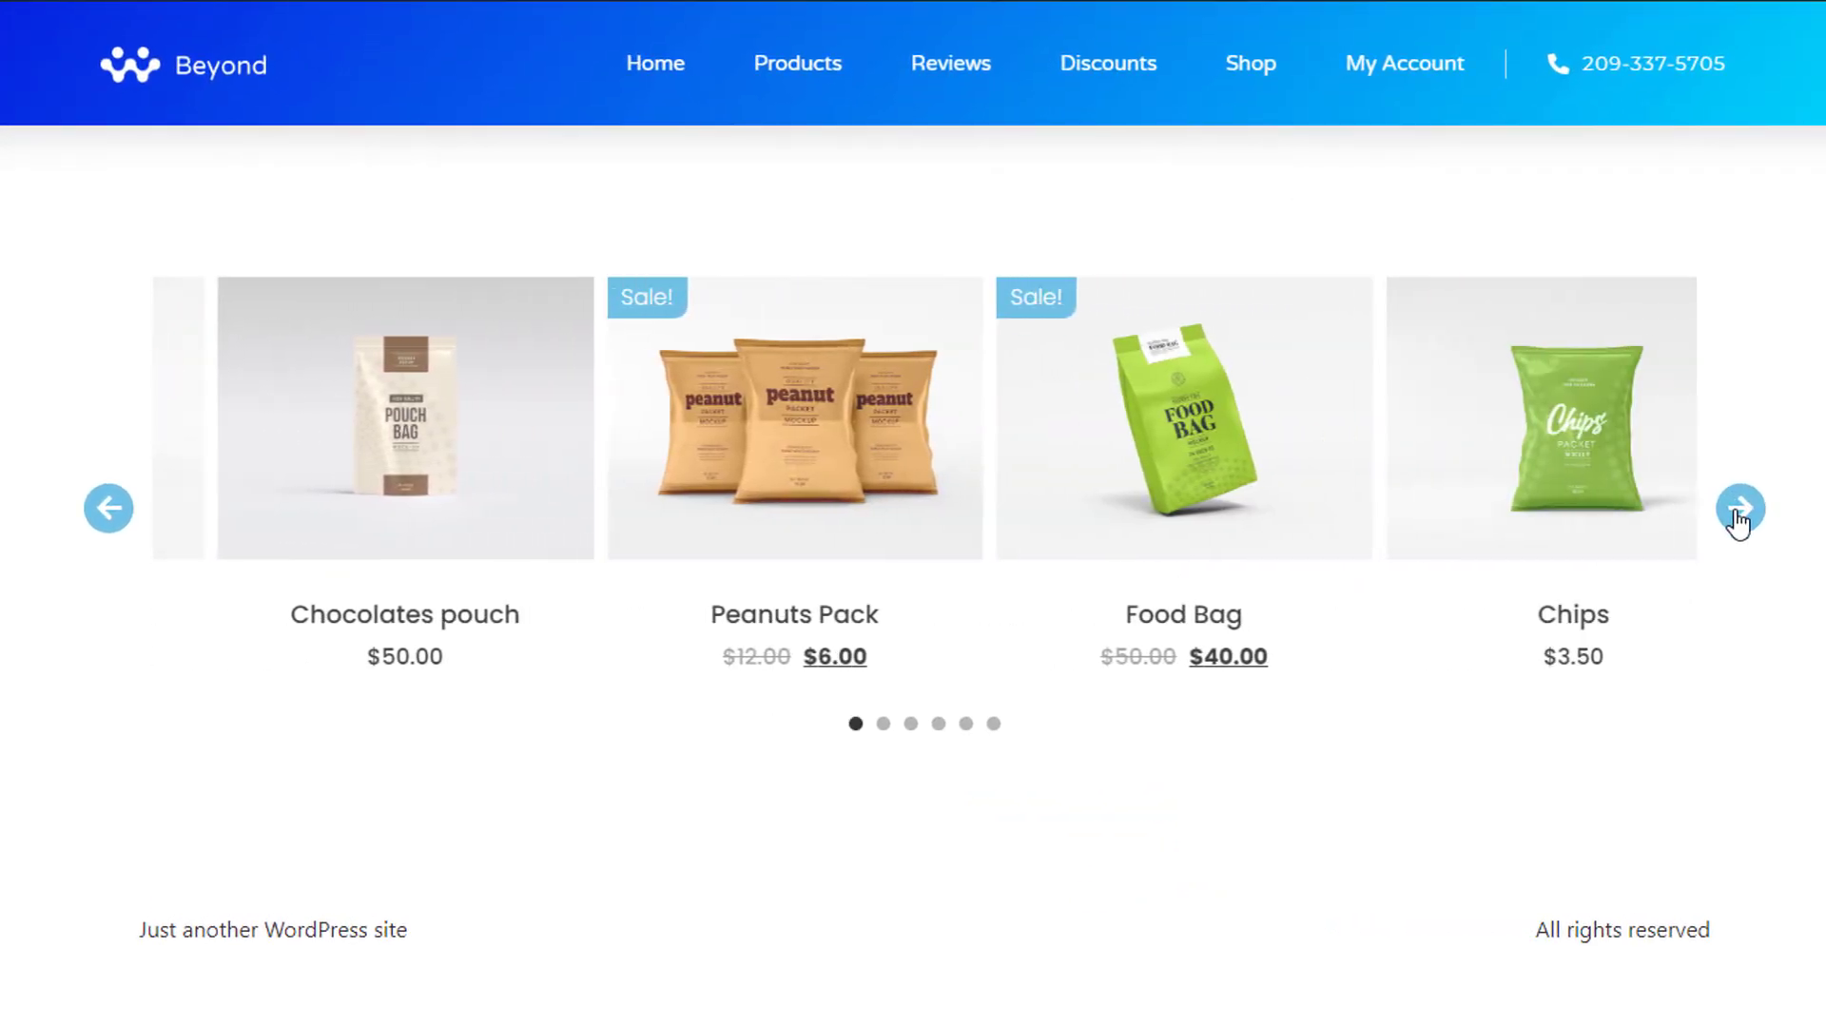
left_click(1738, 513)
left_click(1739, 514)
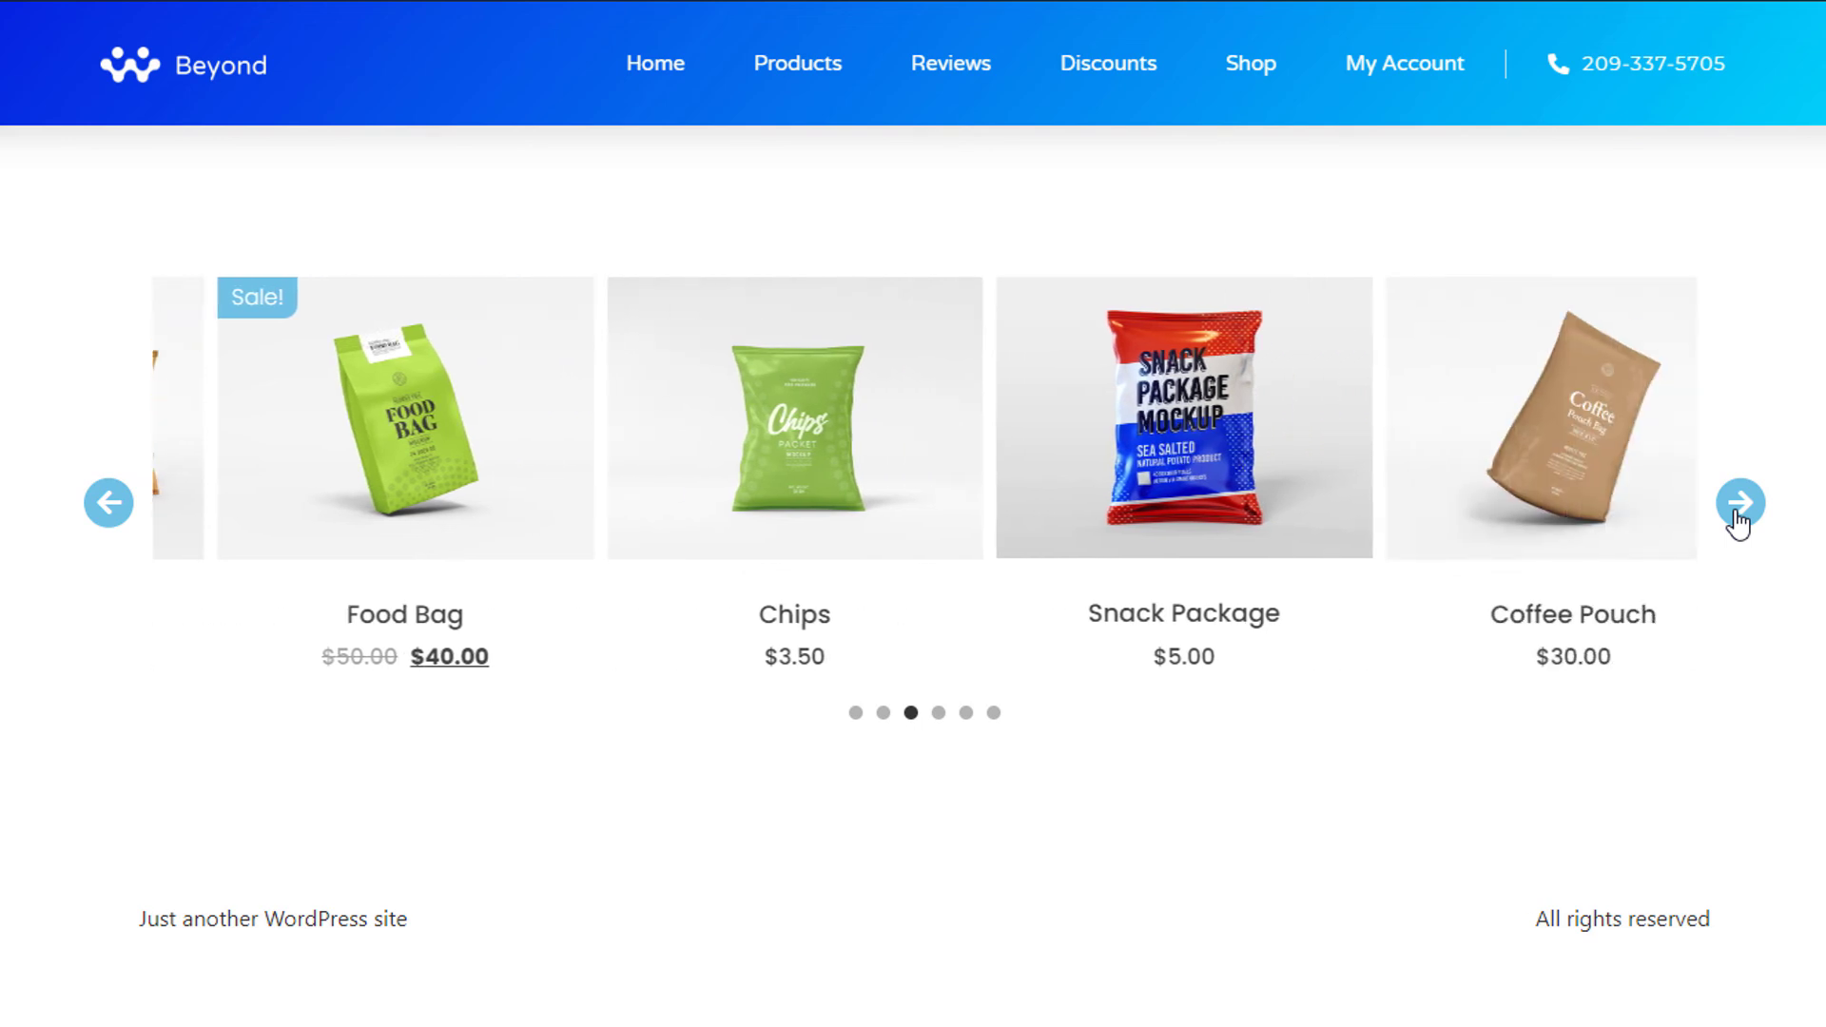
left_click(1738, 514)
left_click(1738, 514)
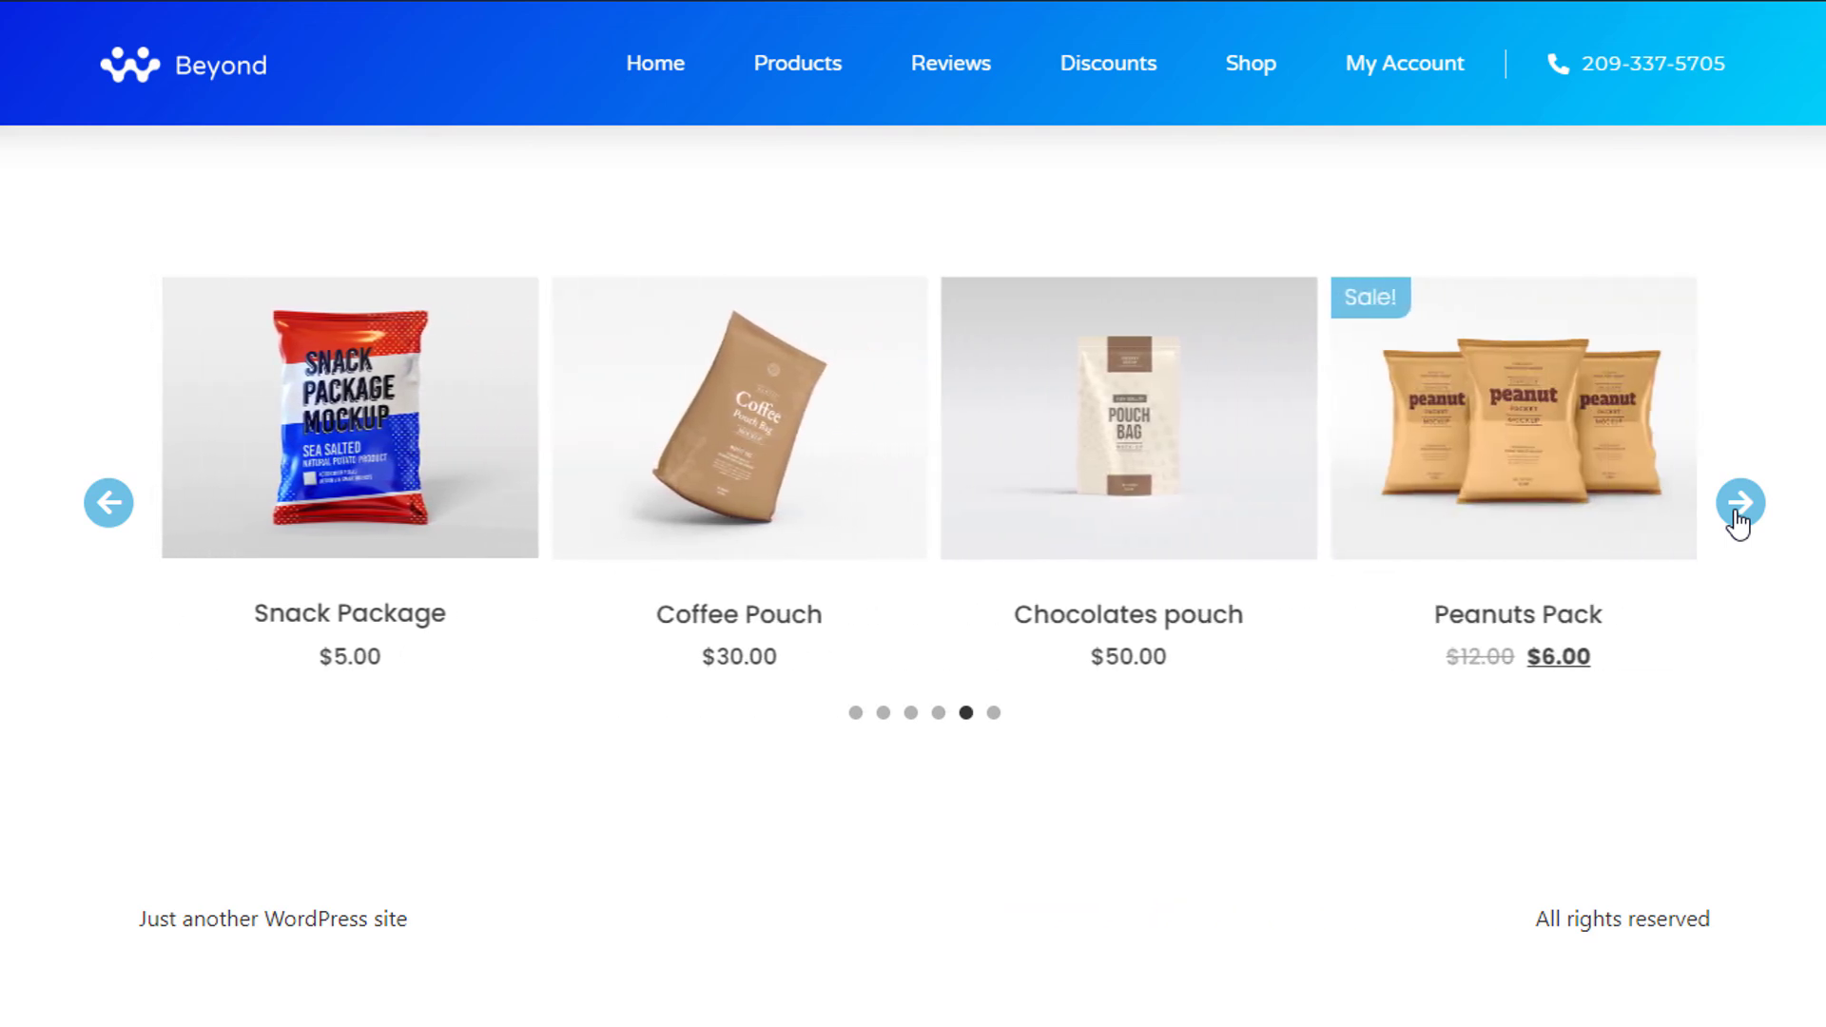
left_click(1738, 514)
left_click(1738, 514)
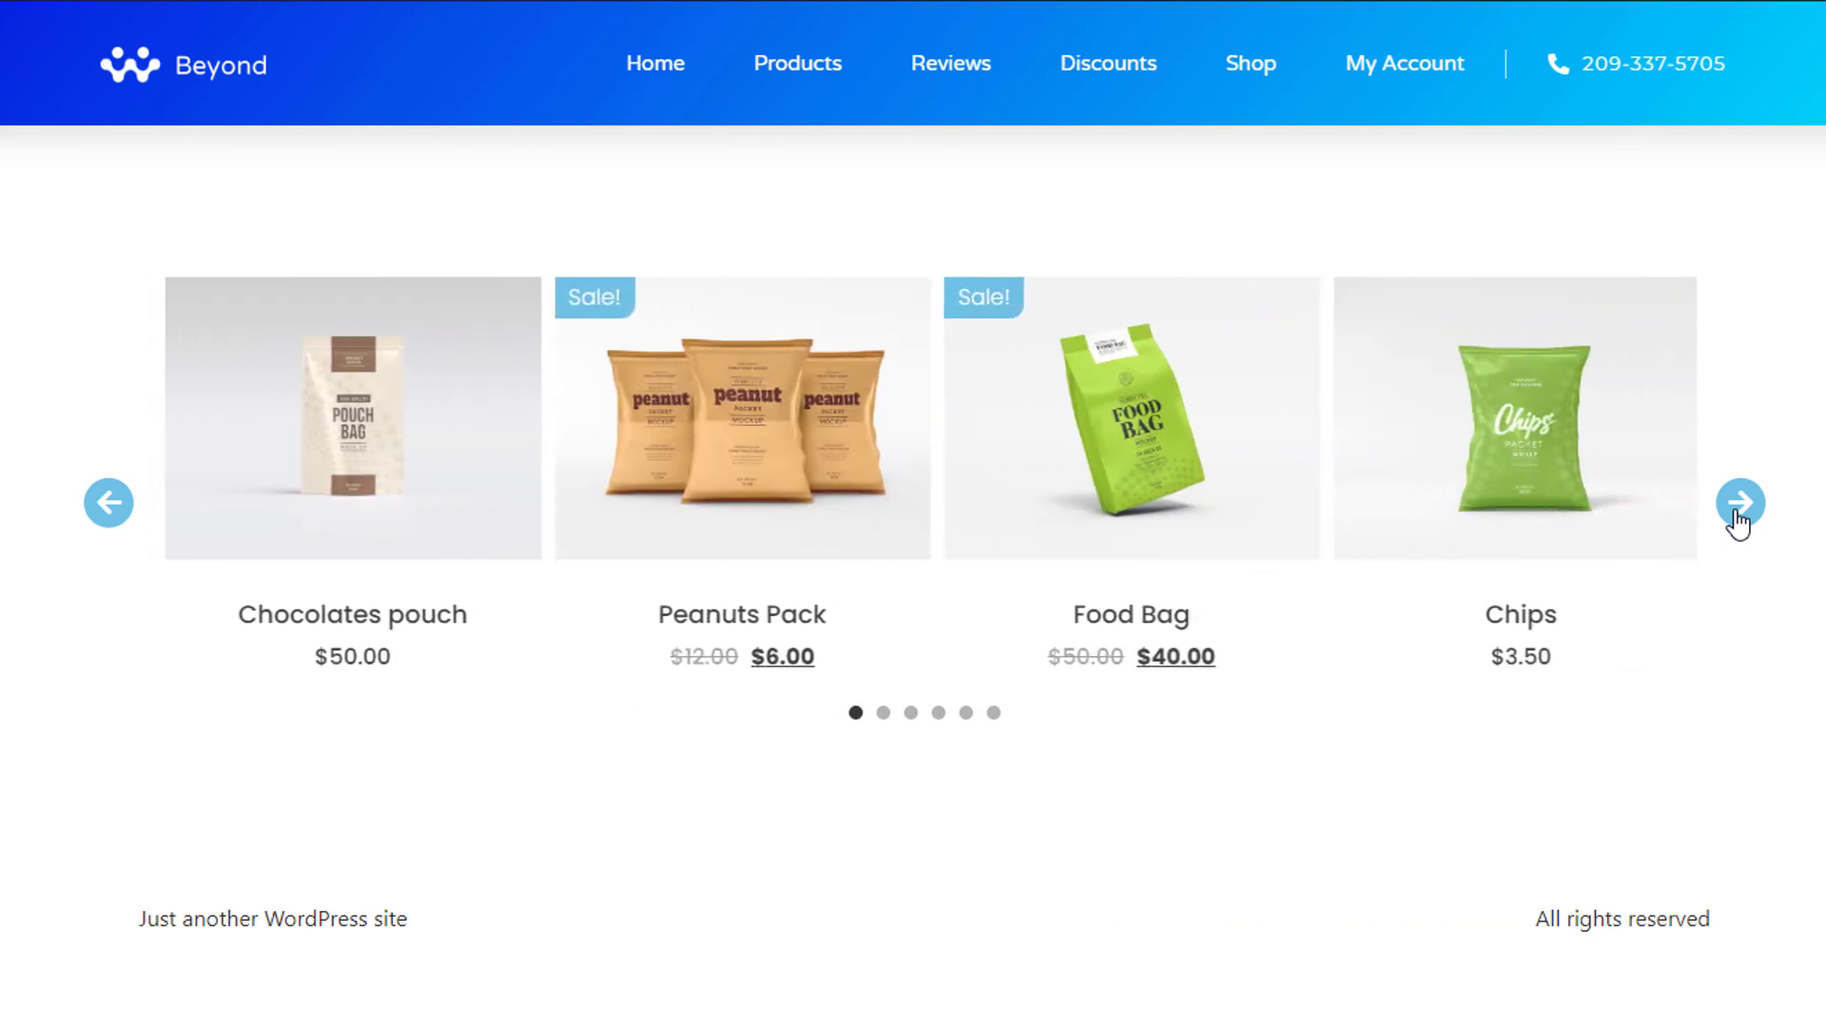